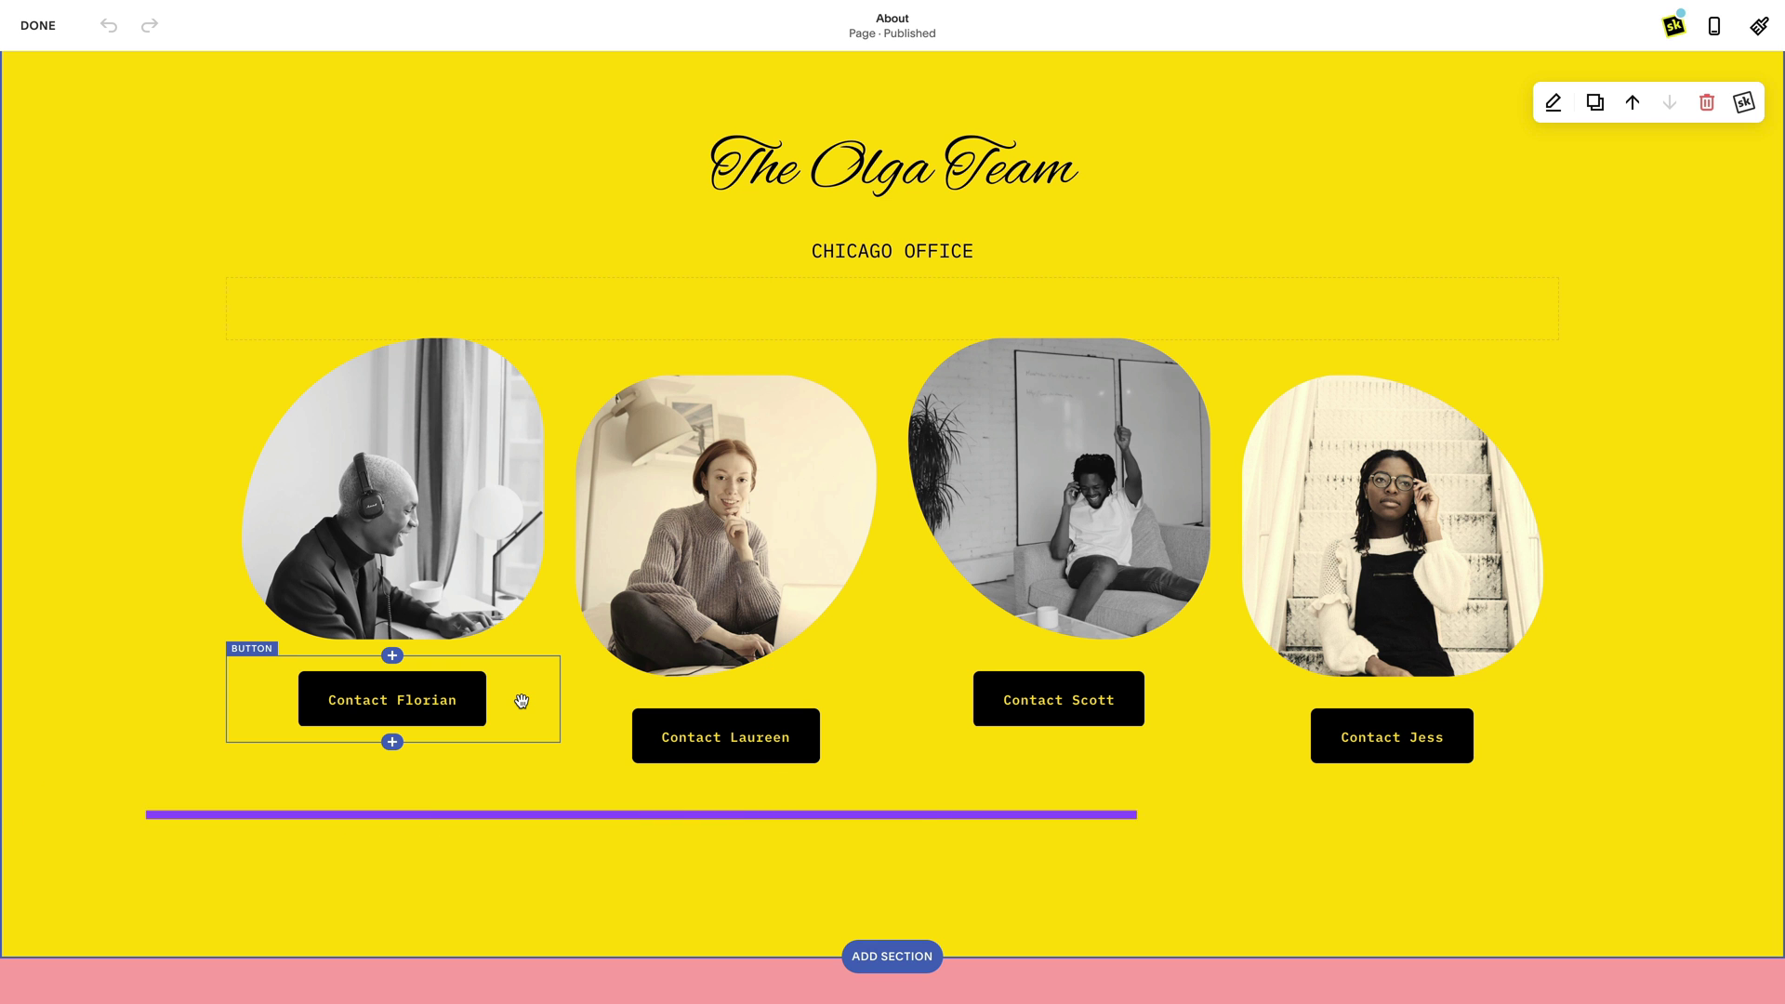
Show the saved button presets (Yellow Button, Pink Button) for the first Chicago Contact button.
left_click(518, 701)
left_click(1652, 423)
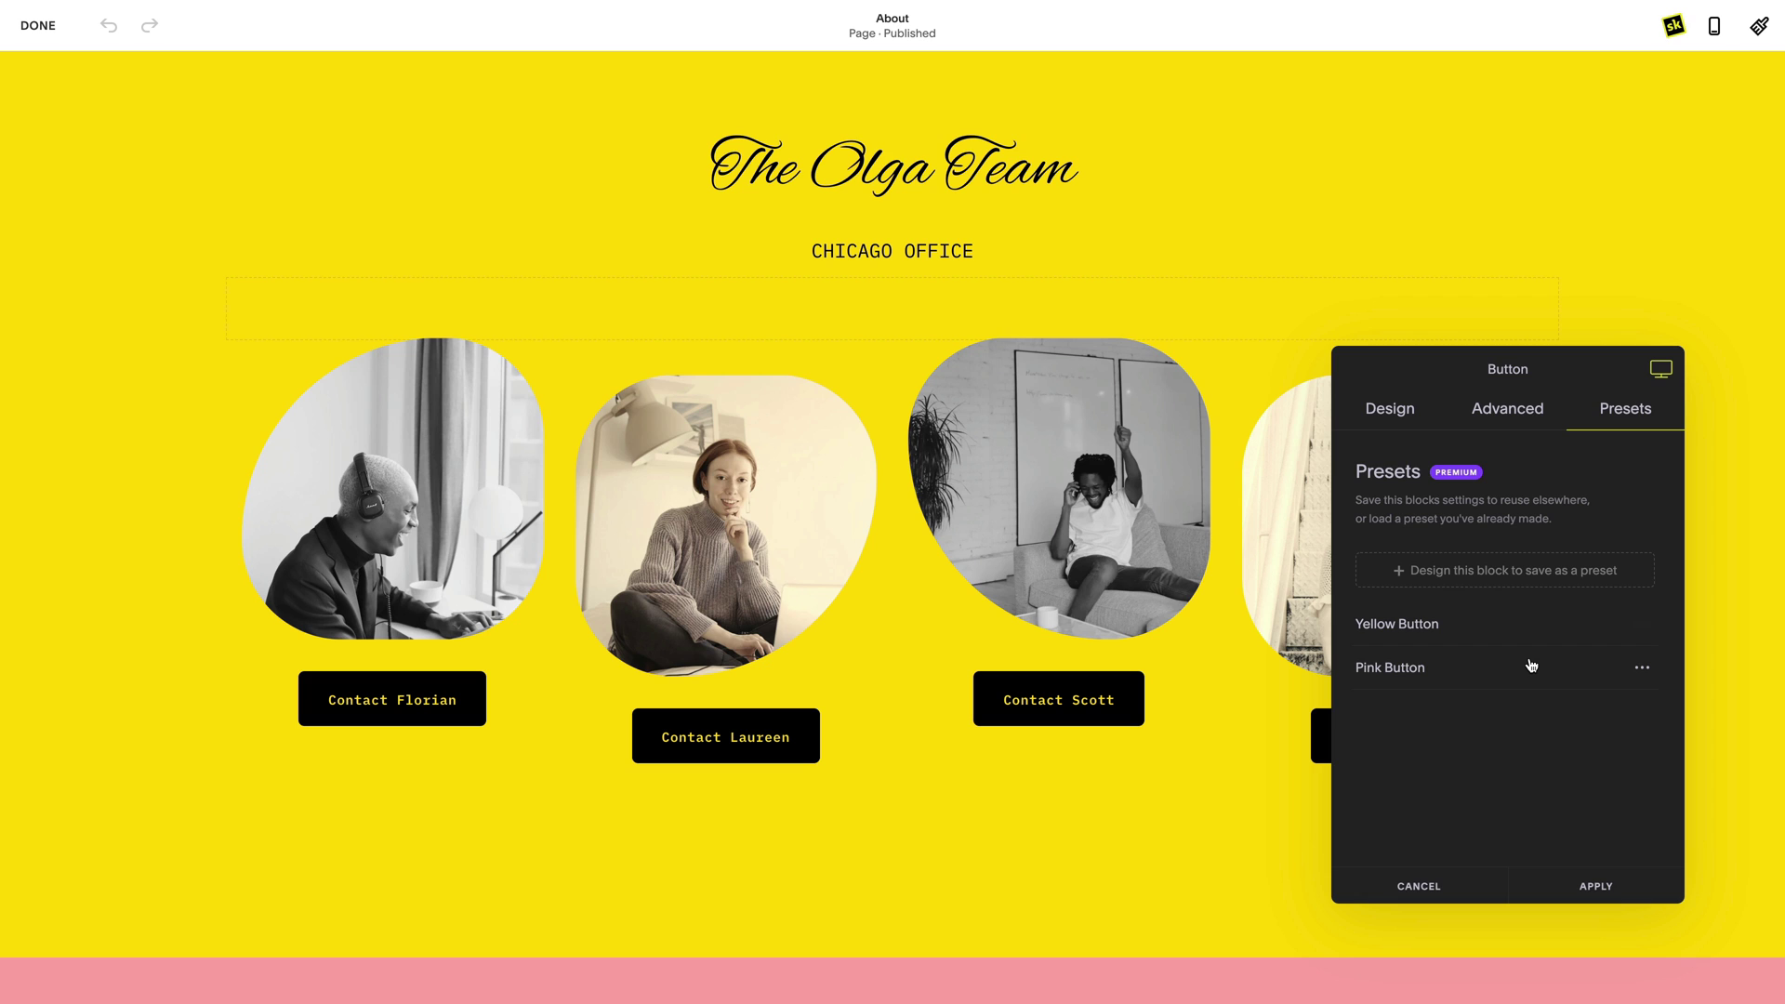
Apply the Pink Button preset to the first and third Chicago Contact buttons.
left_click(1532, 664)
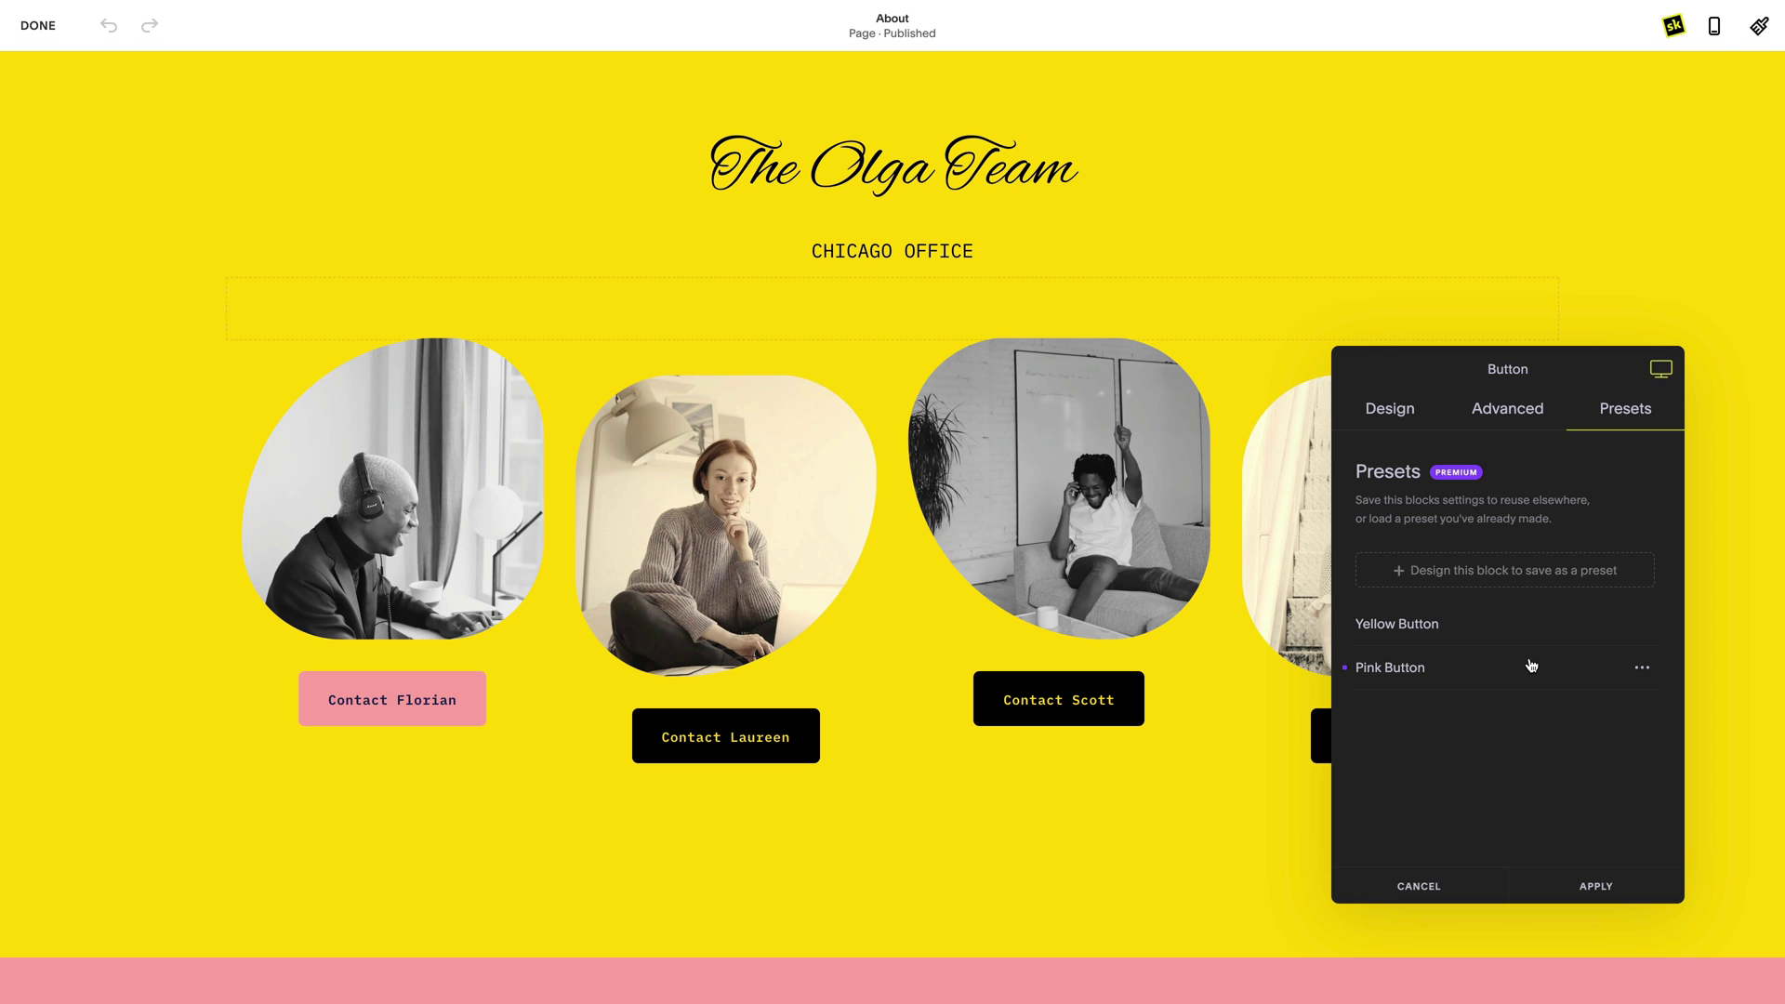
left_click(1591, 885)
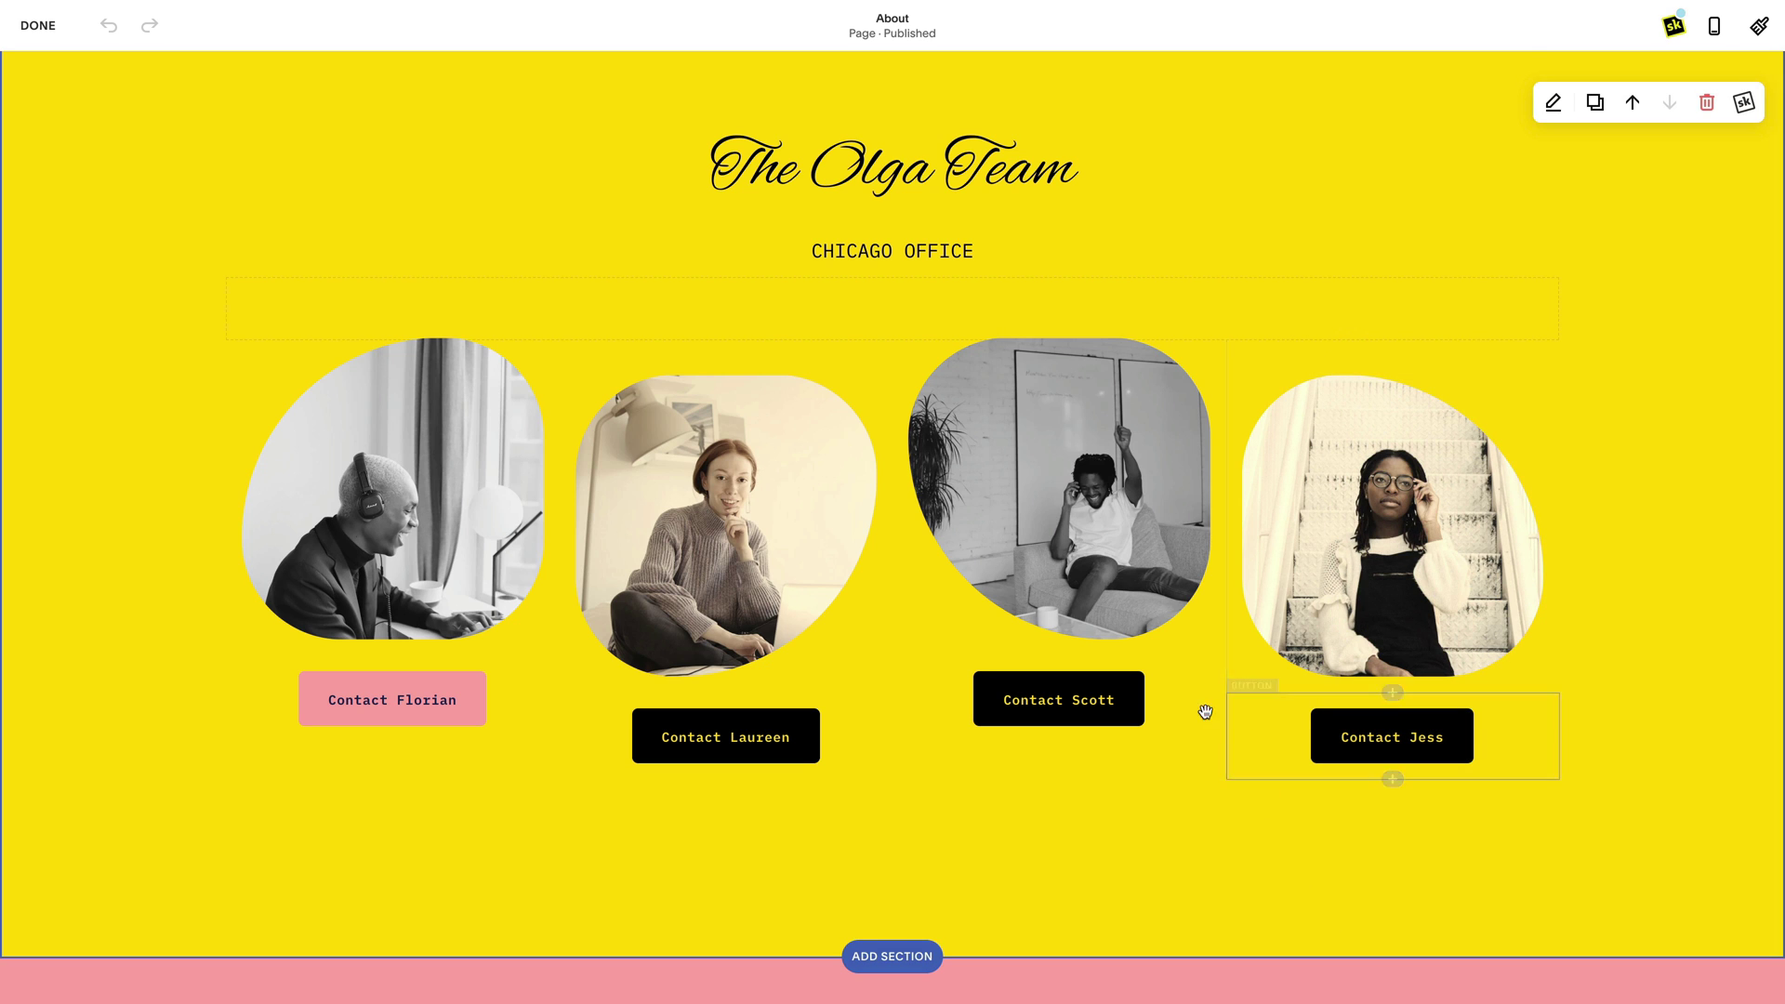
double_click(1195, 707)
left_click(1636, 415)
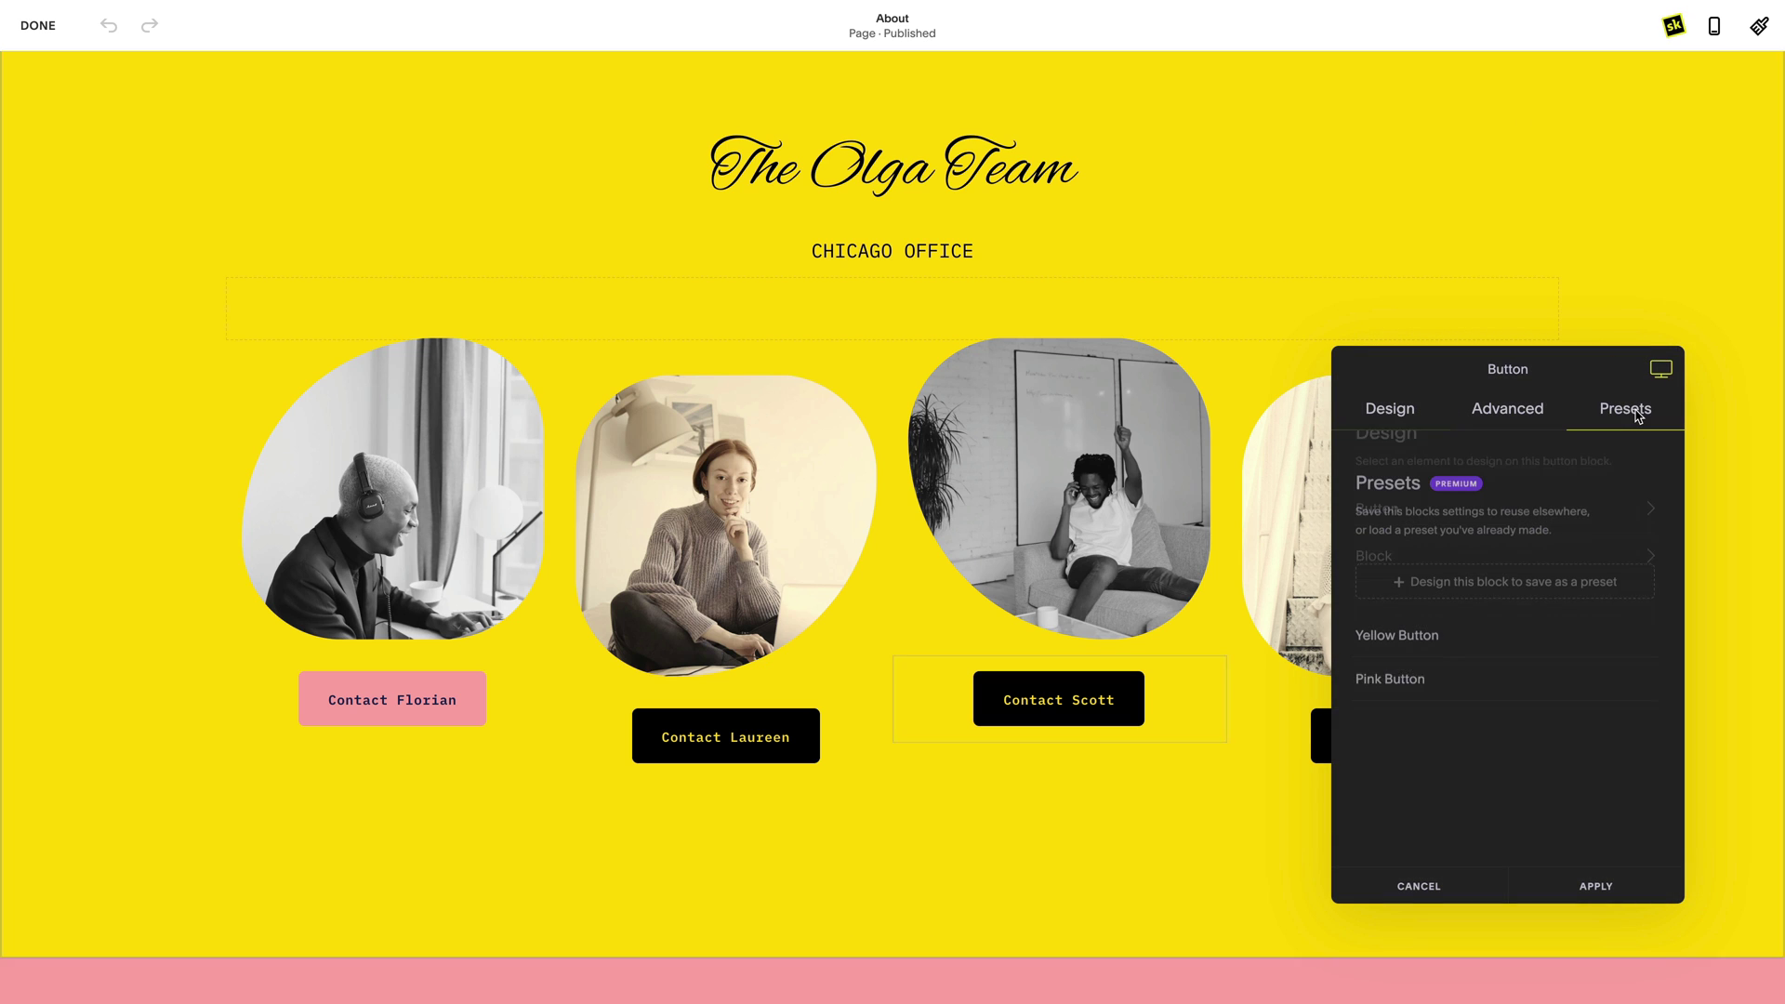
left_click(1598, 671)
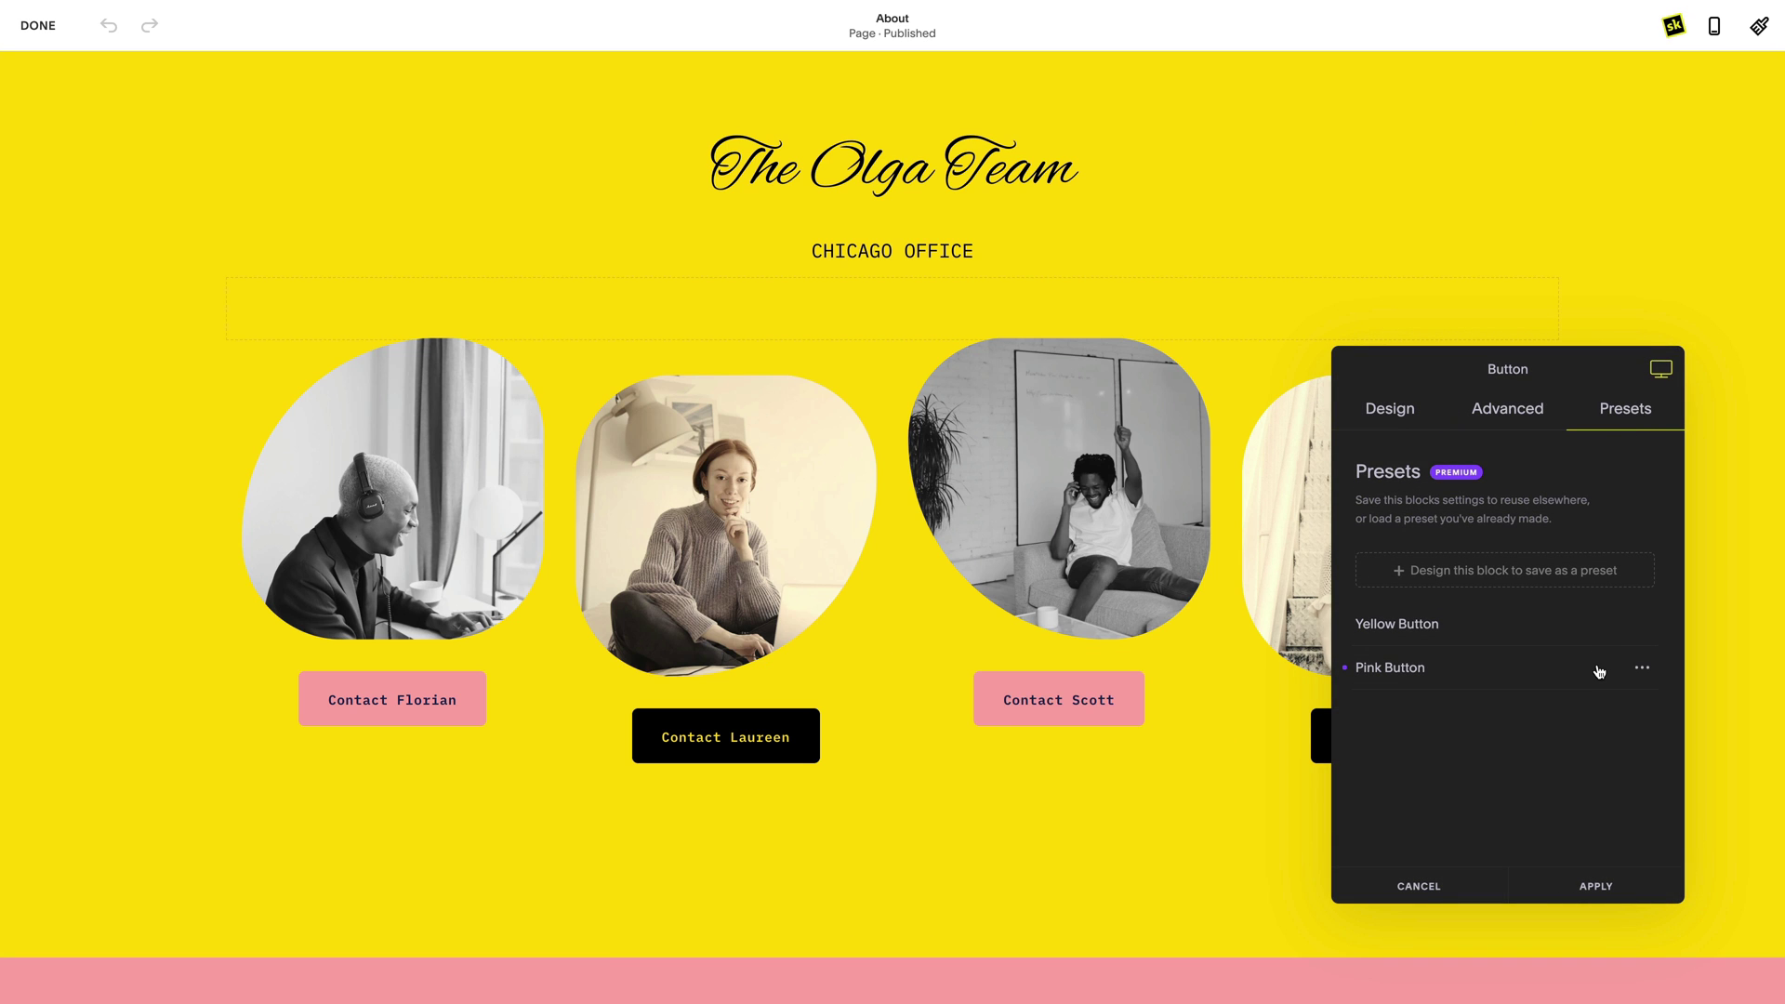
left_click(1596, 886)
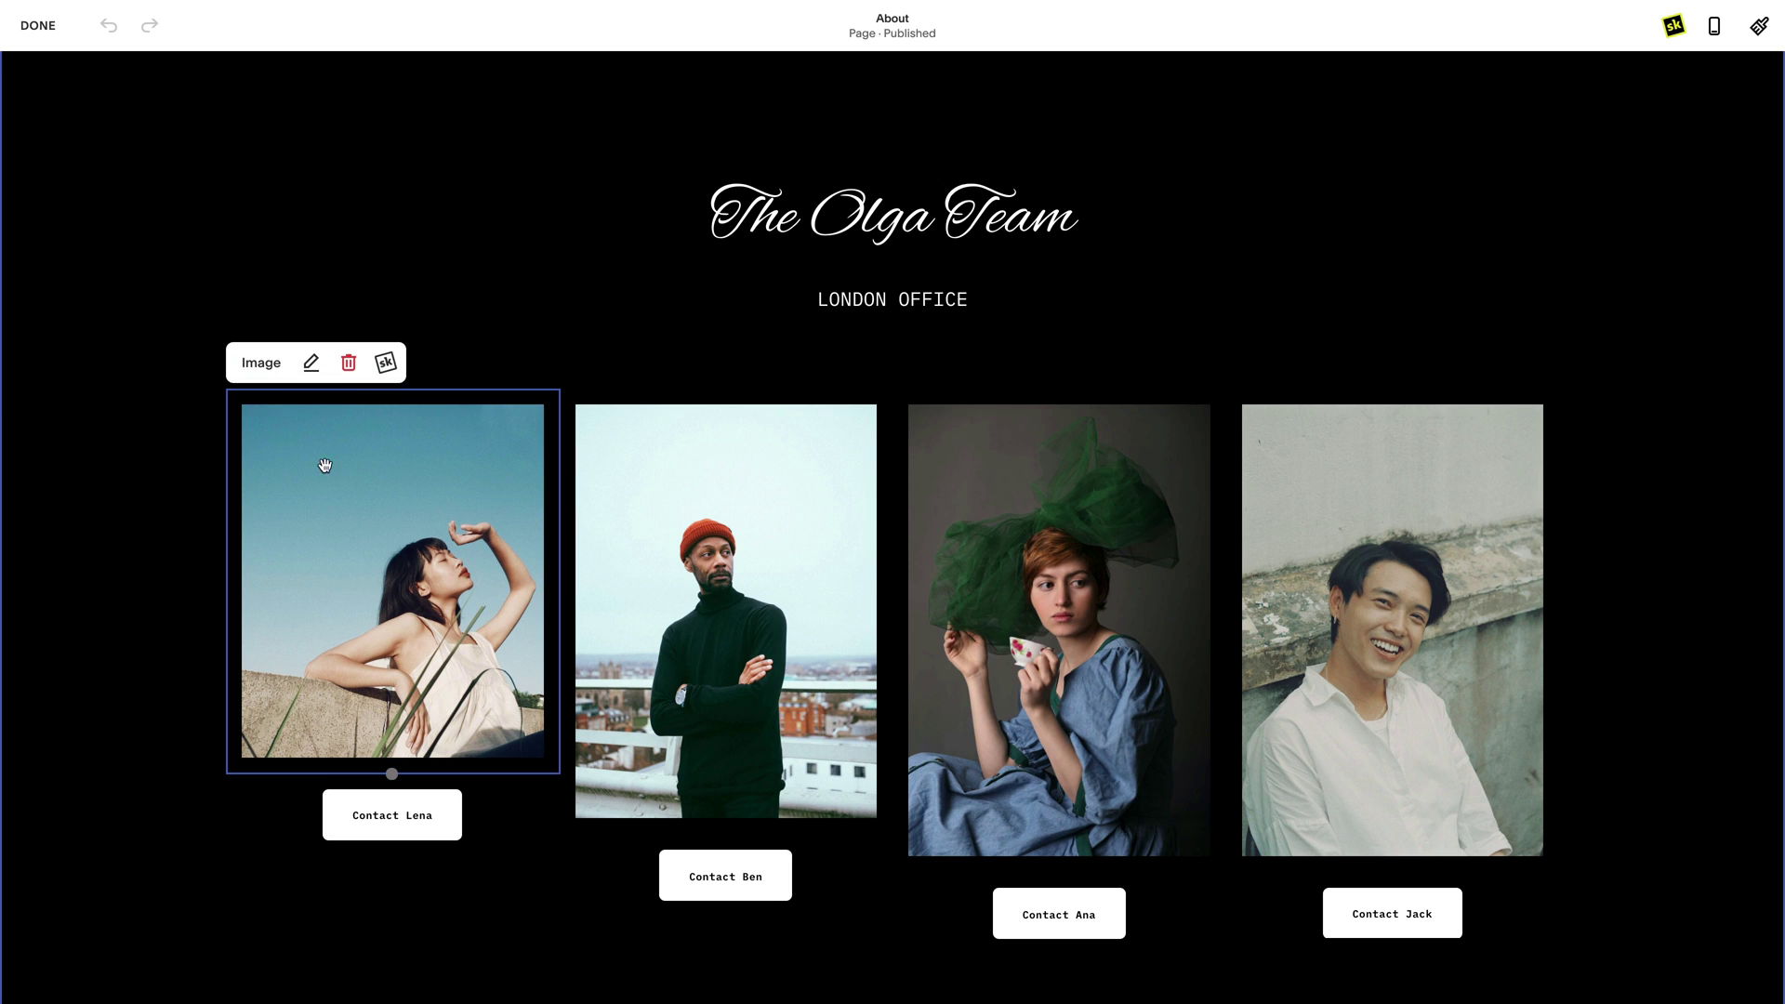
Set the first London photo's layout to a square ratio.
left_click(385, 361)
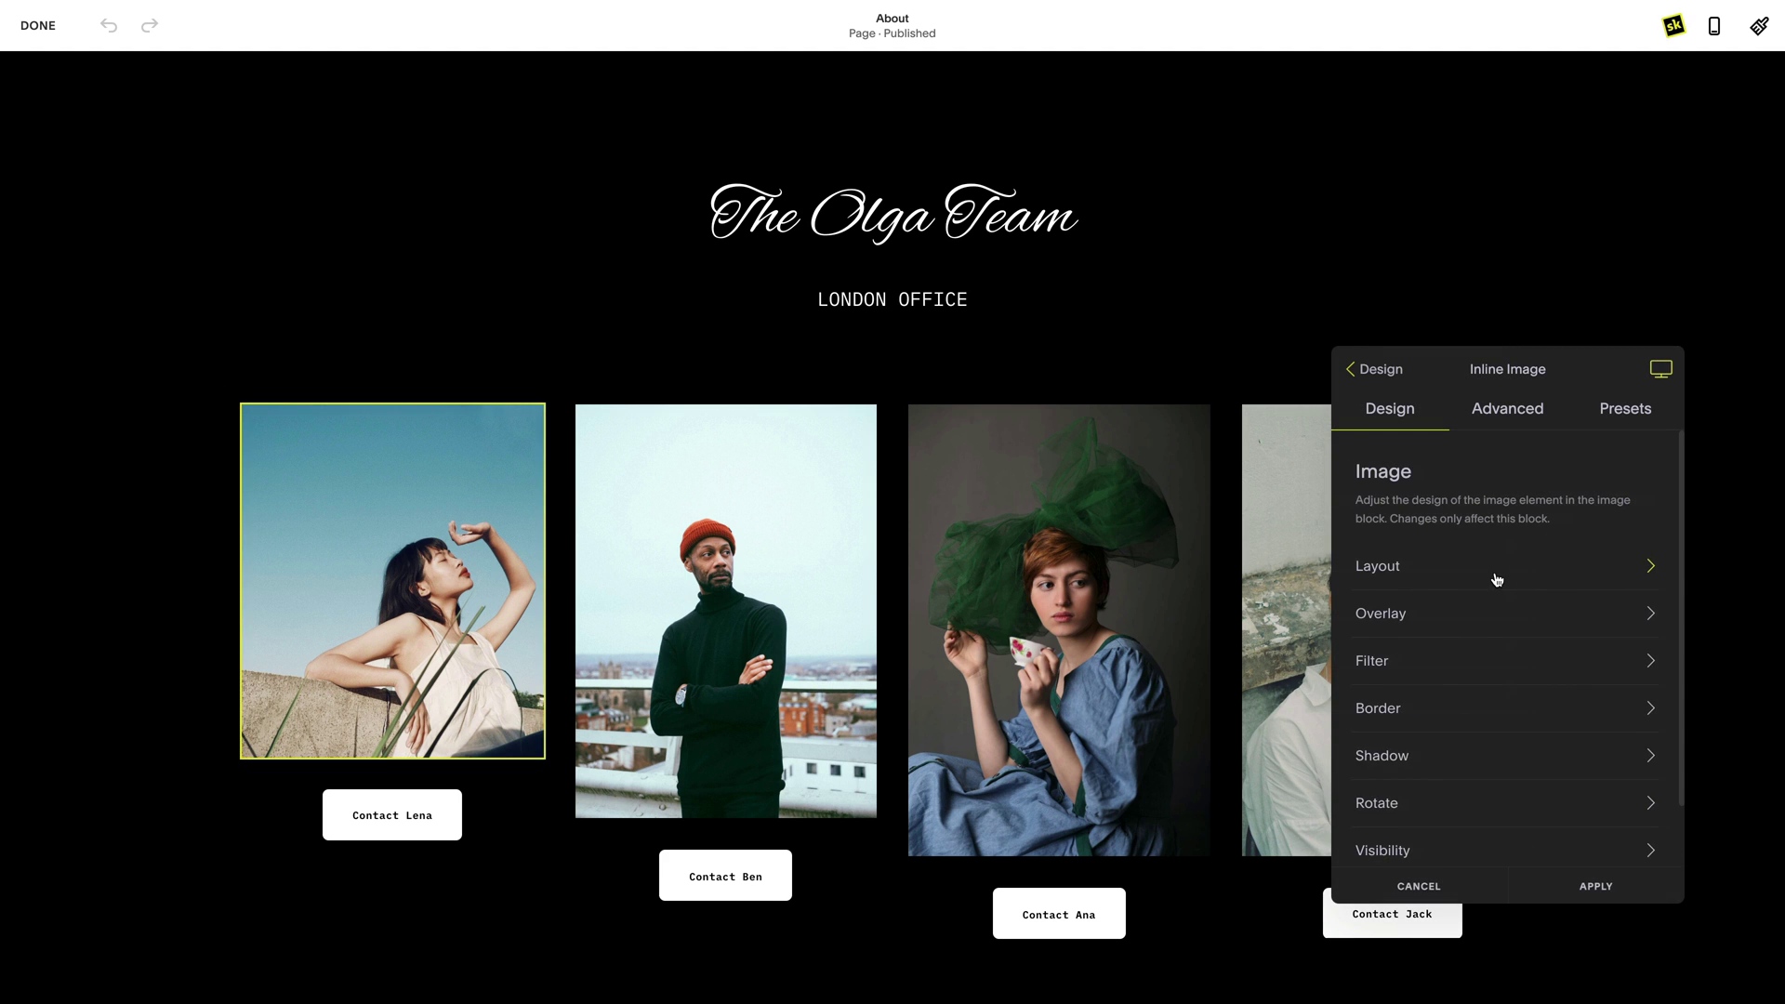
left_click(1497, 577)
left_click(1443, 650)
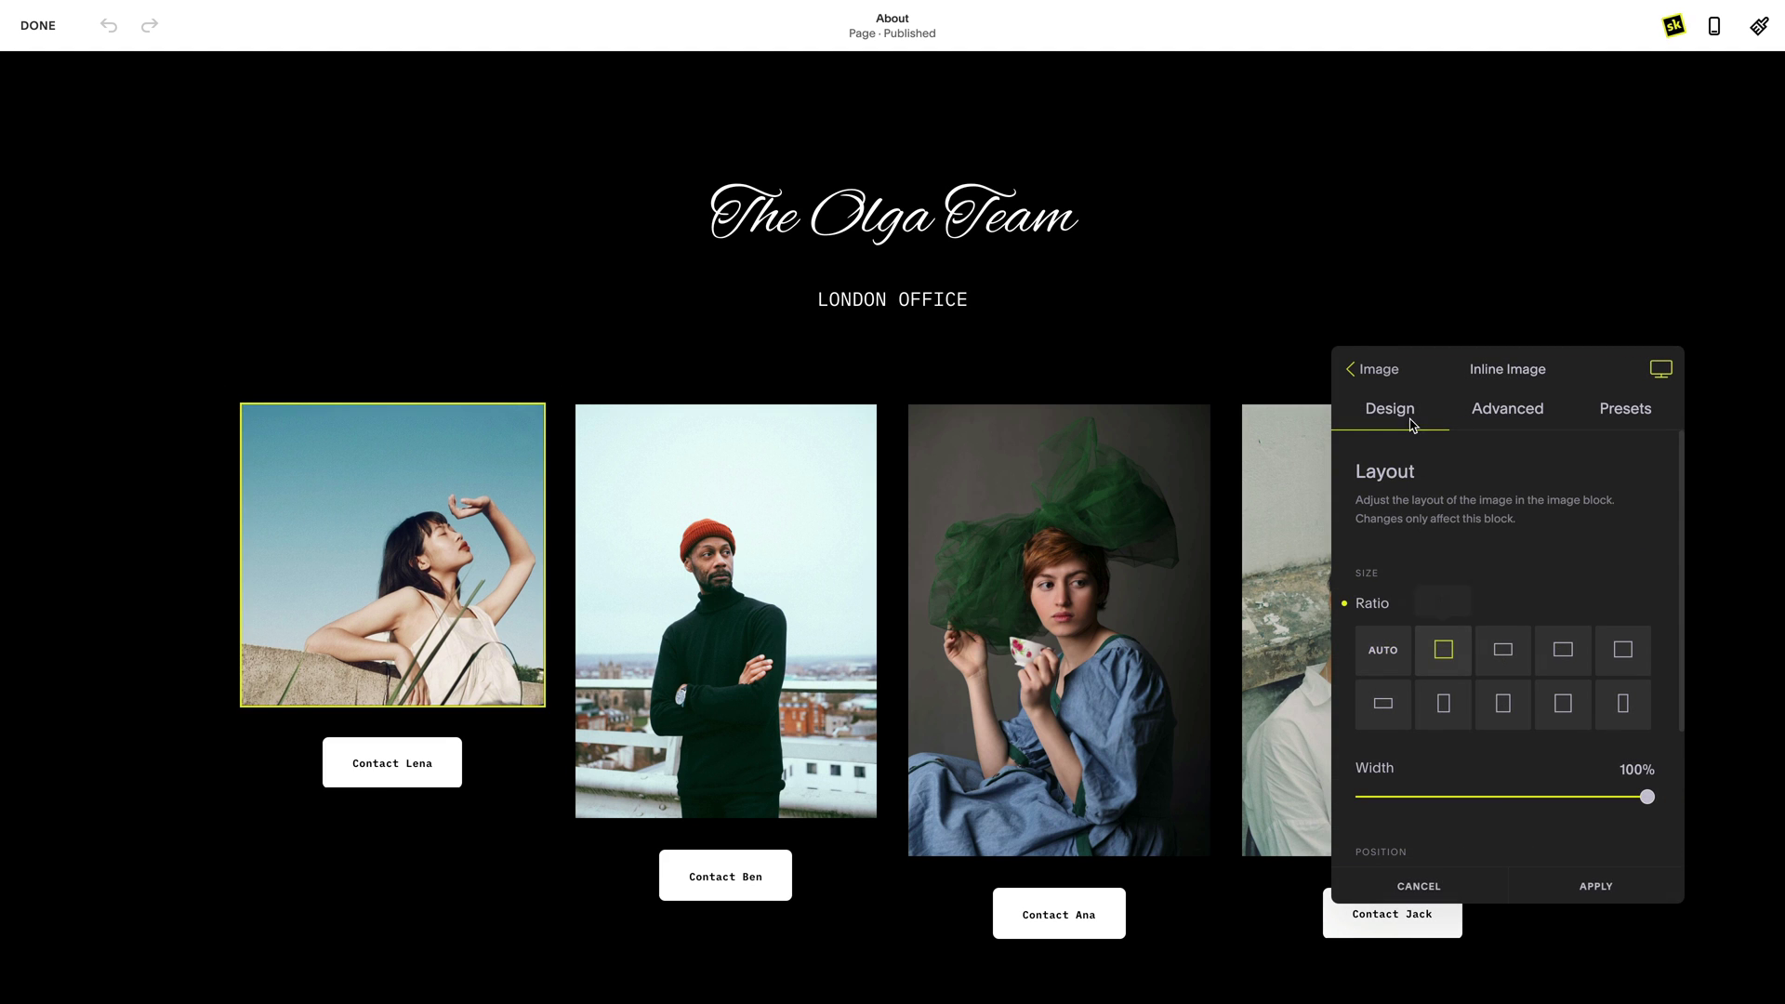
left_click(1379, 372)
Set the photo's Grayscale filter to 100%.
left_click(1422, 663)
scroll(1422, 660, "down", 2)
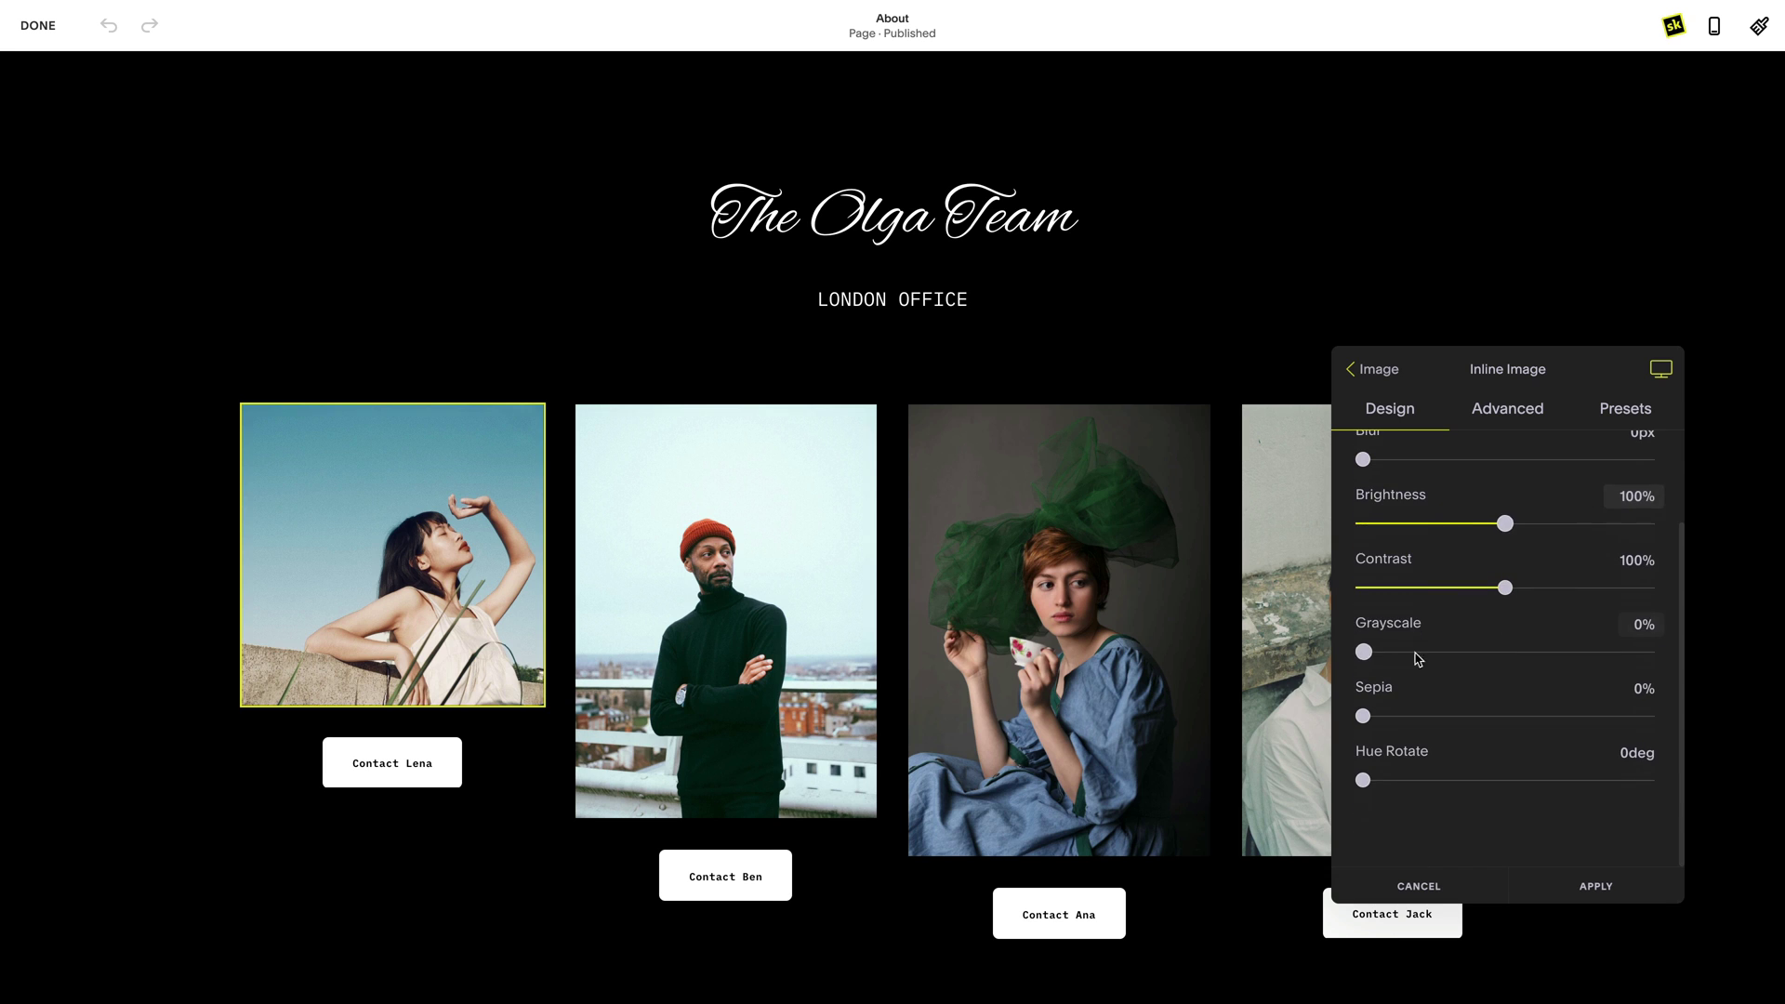
left_click_drag(1364, 653, 1650, 654)
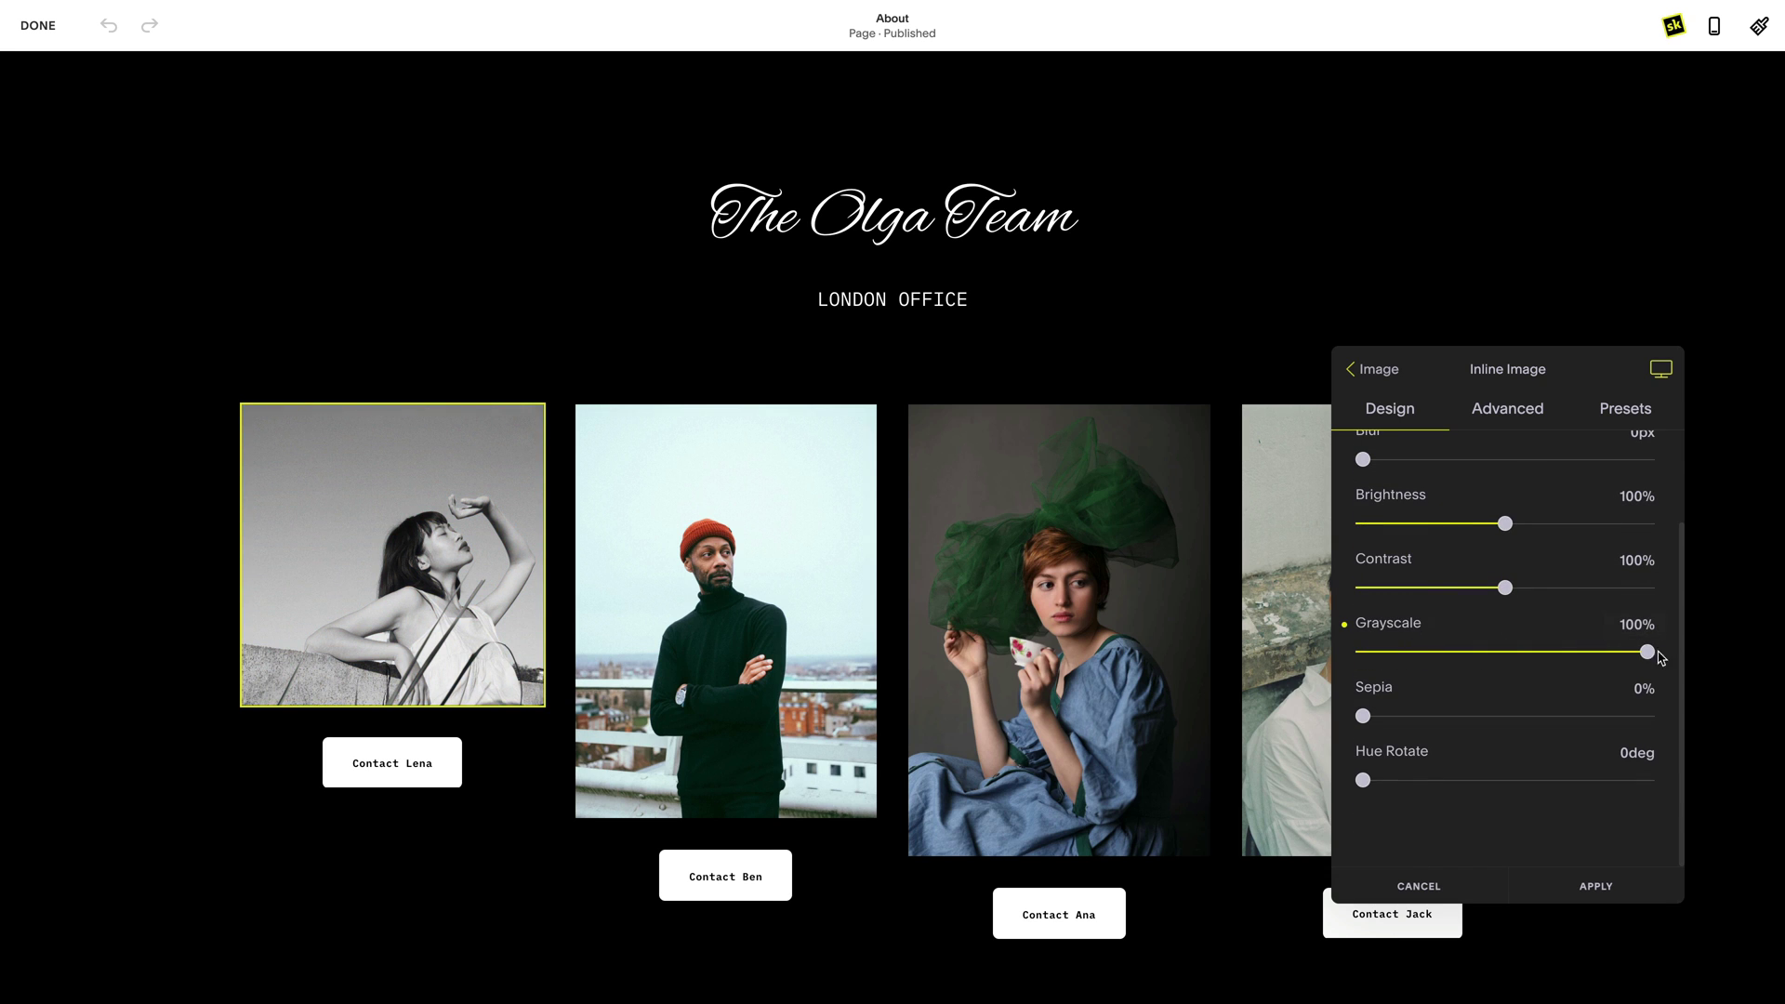
left_click(1384, 372)
Round the photo's border 100% into a circle and apply the styling.
left_click(1442, 707)
scroll(1446, 709, "down", 2)
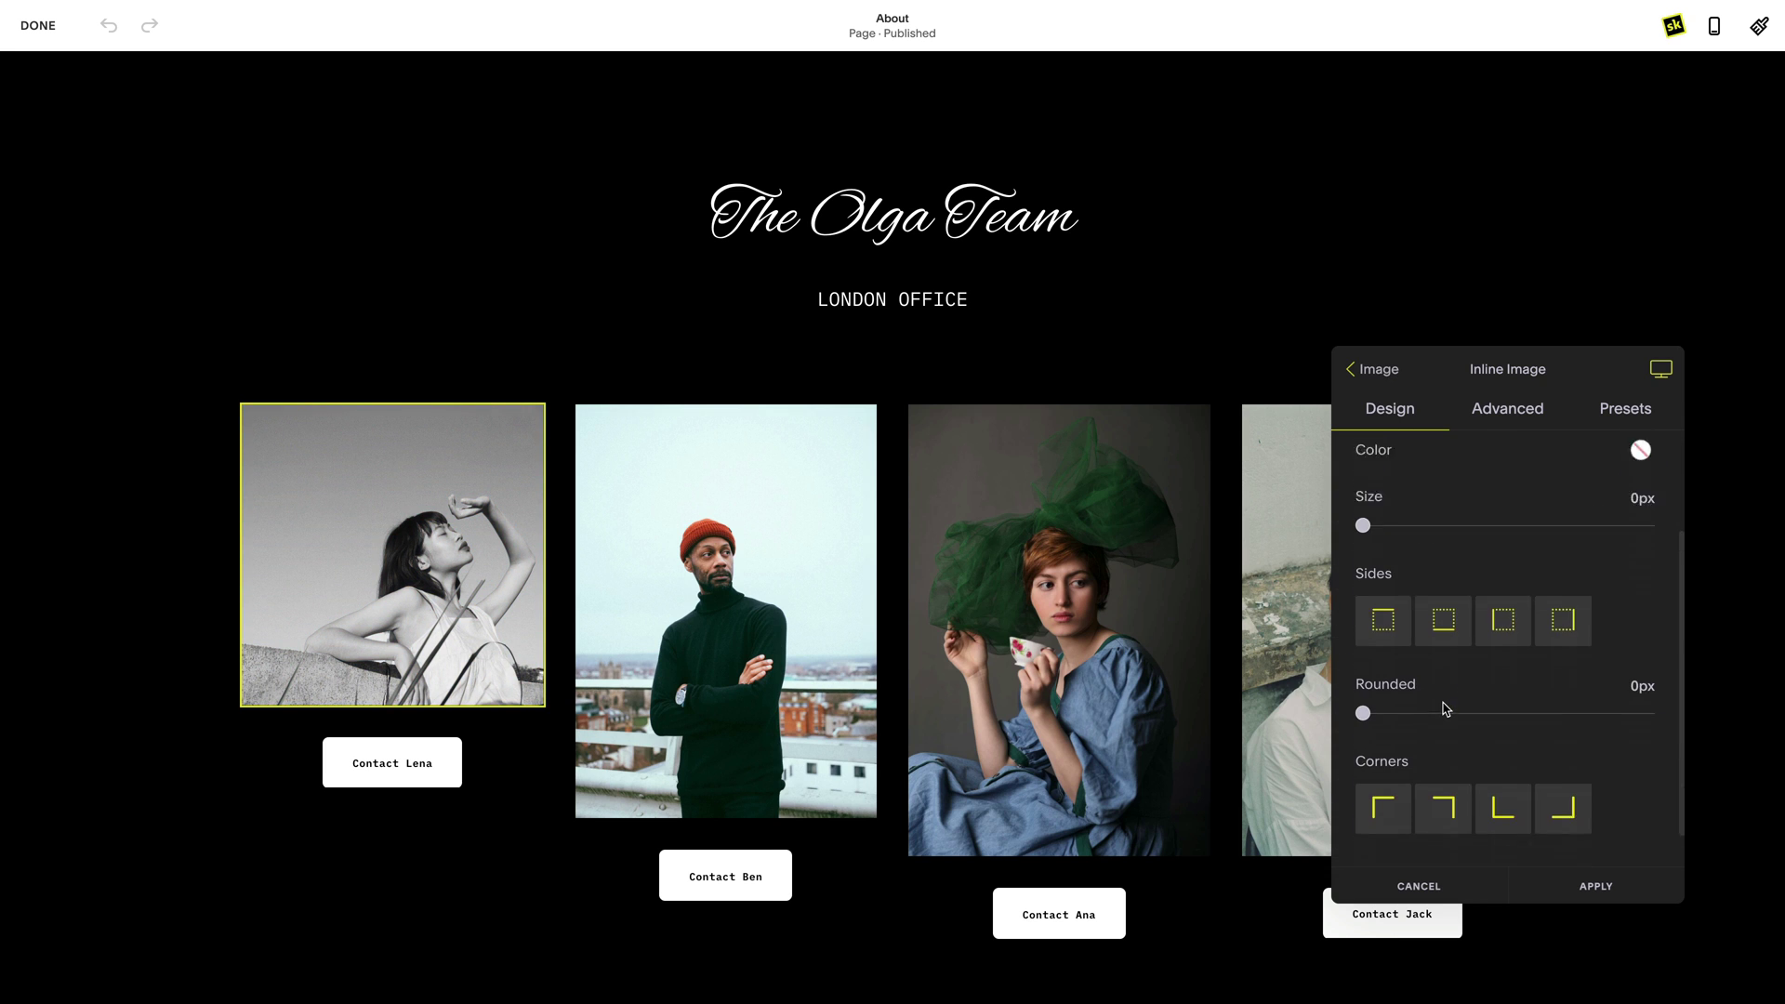
left_click_drag(1371, 683, 1642, 652)
type("%")
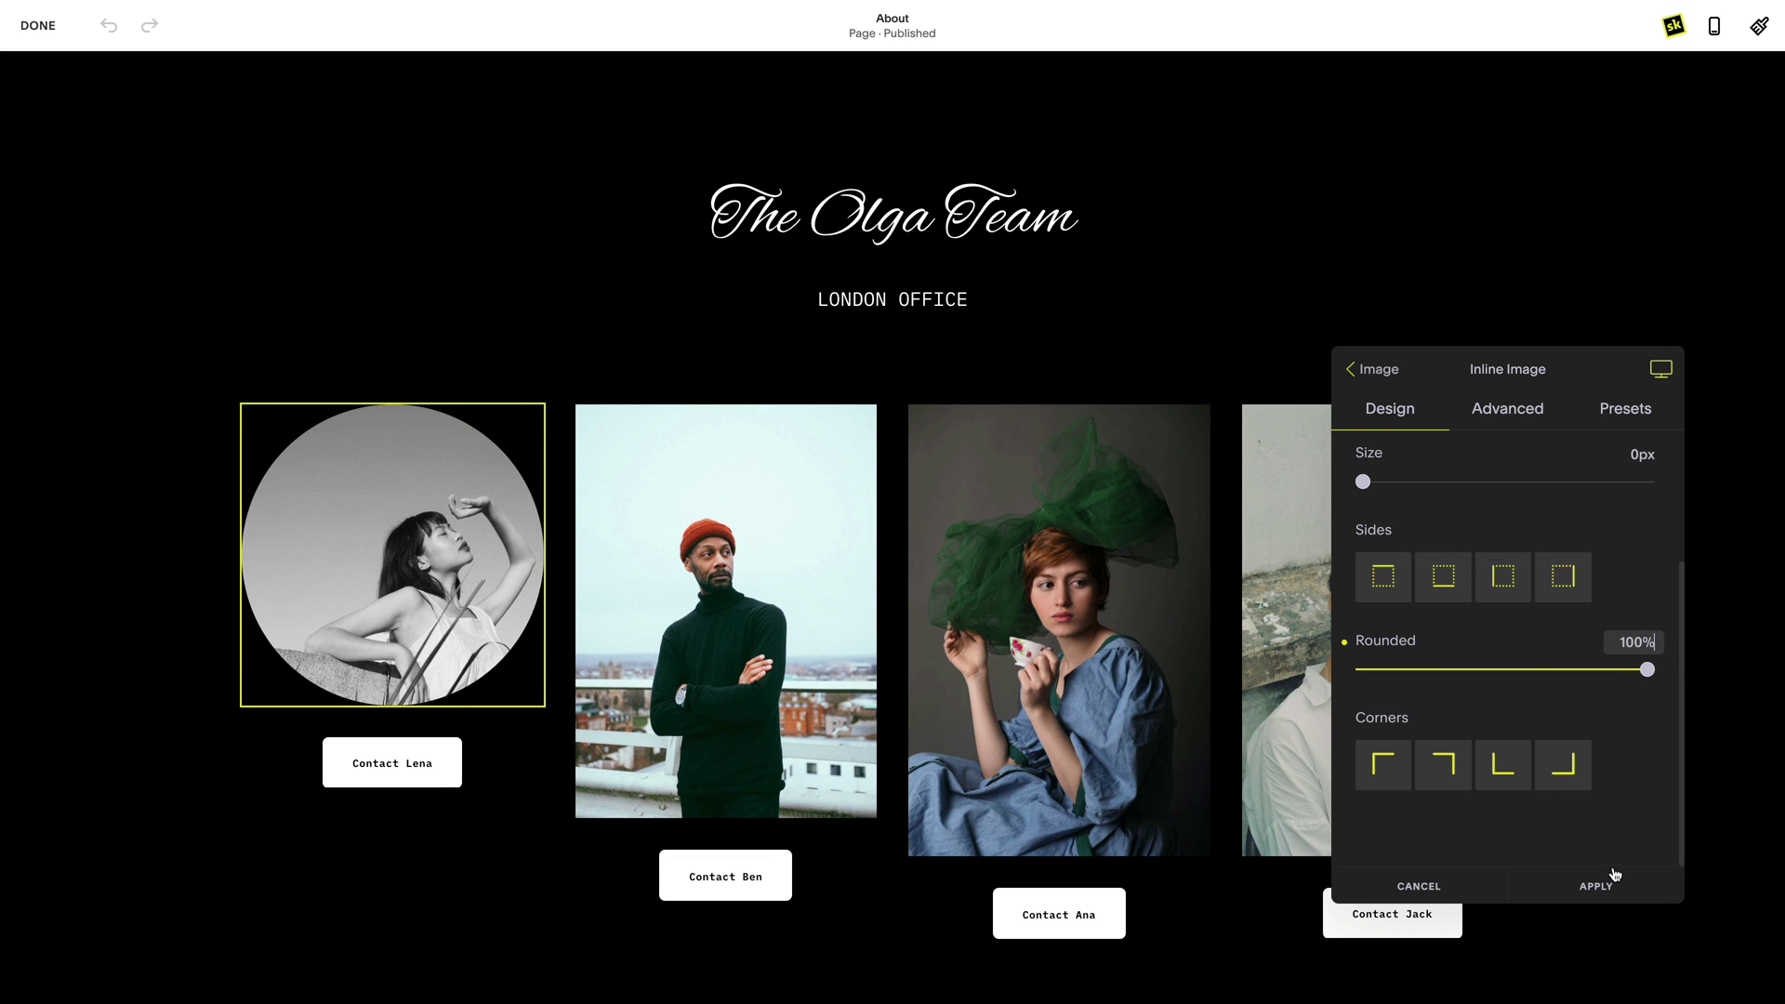
left_click(1605, 883)
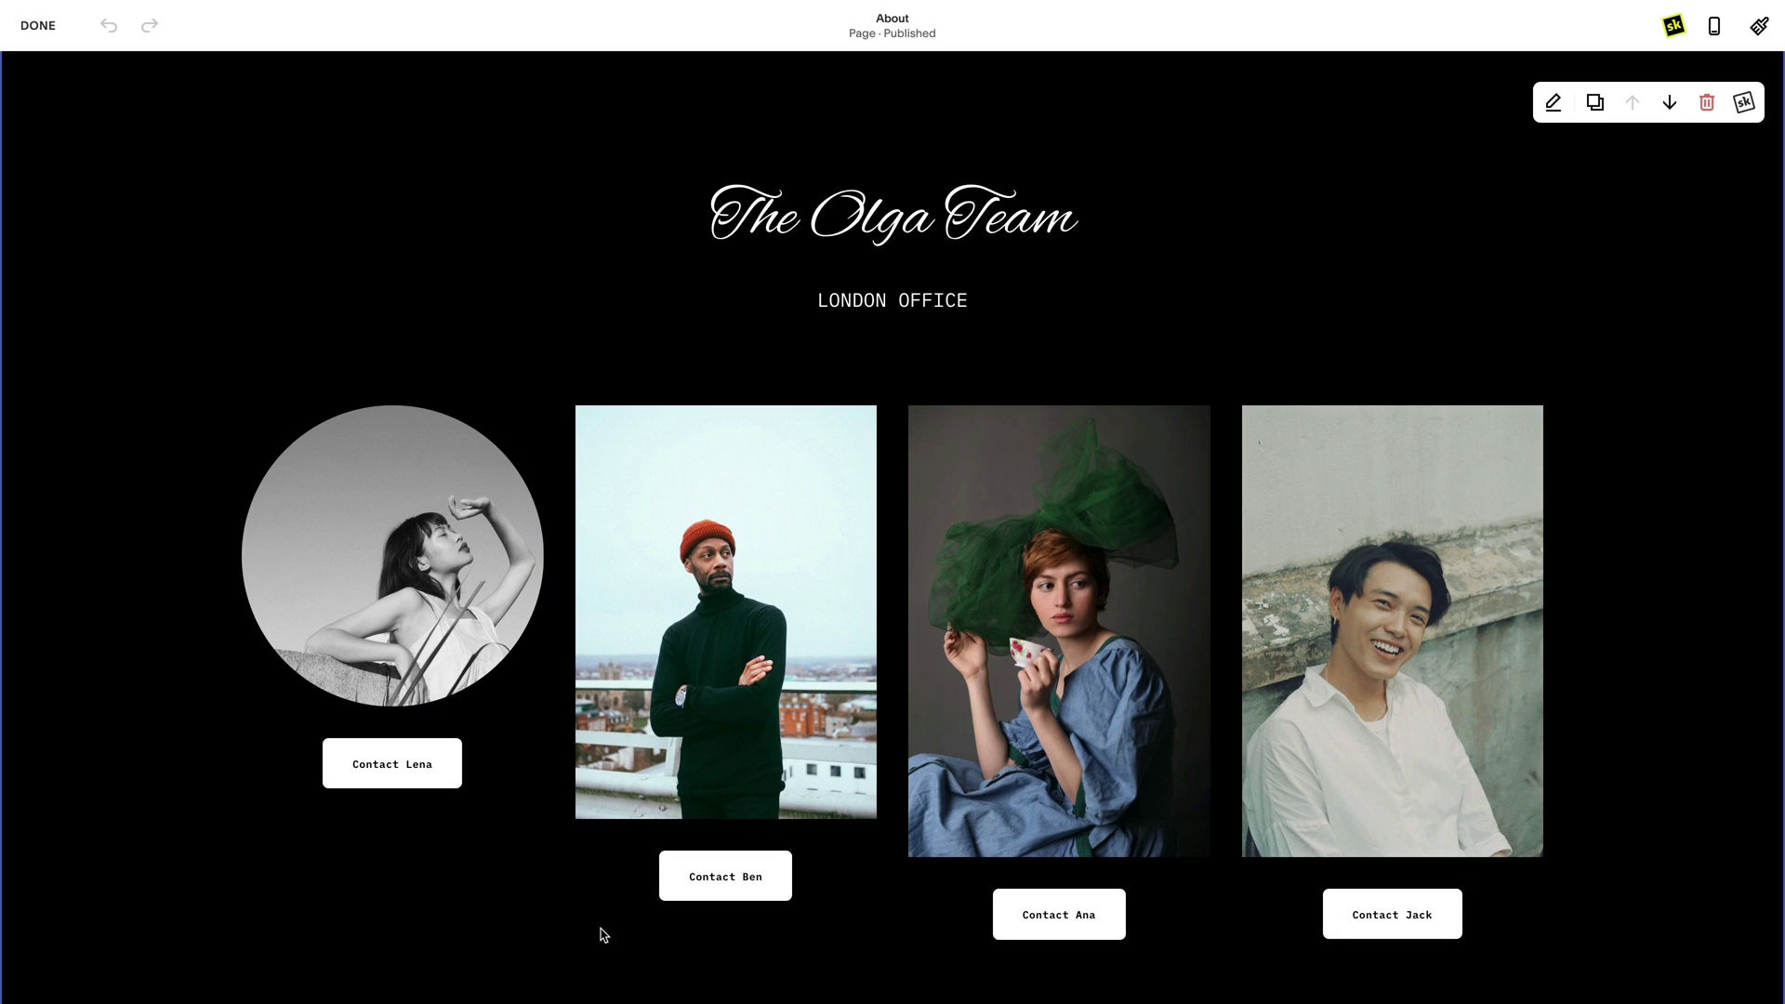
left_click(508, 583)
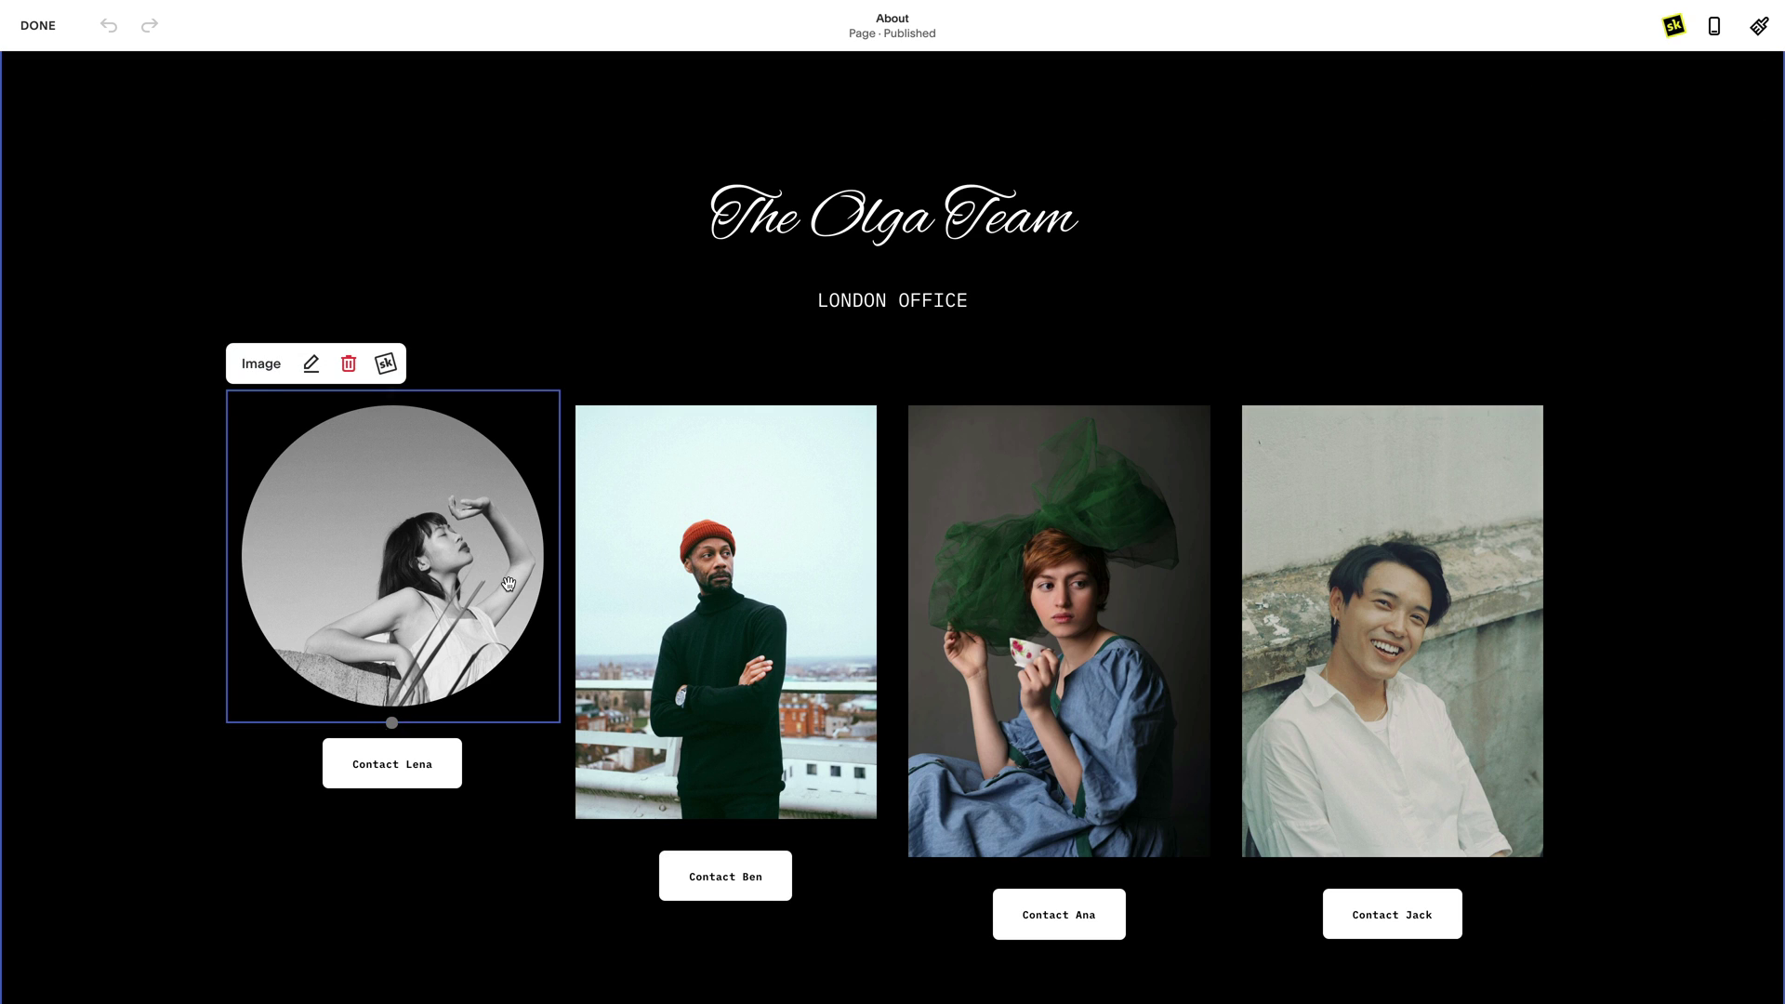
left_click(392, 370)
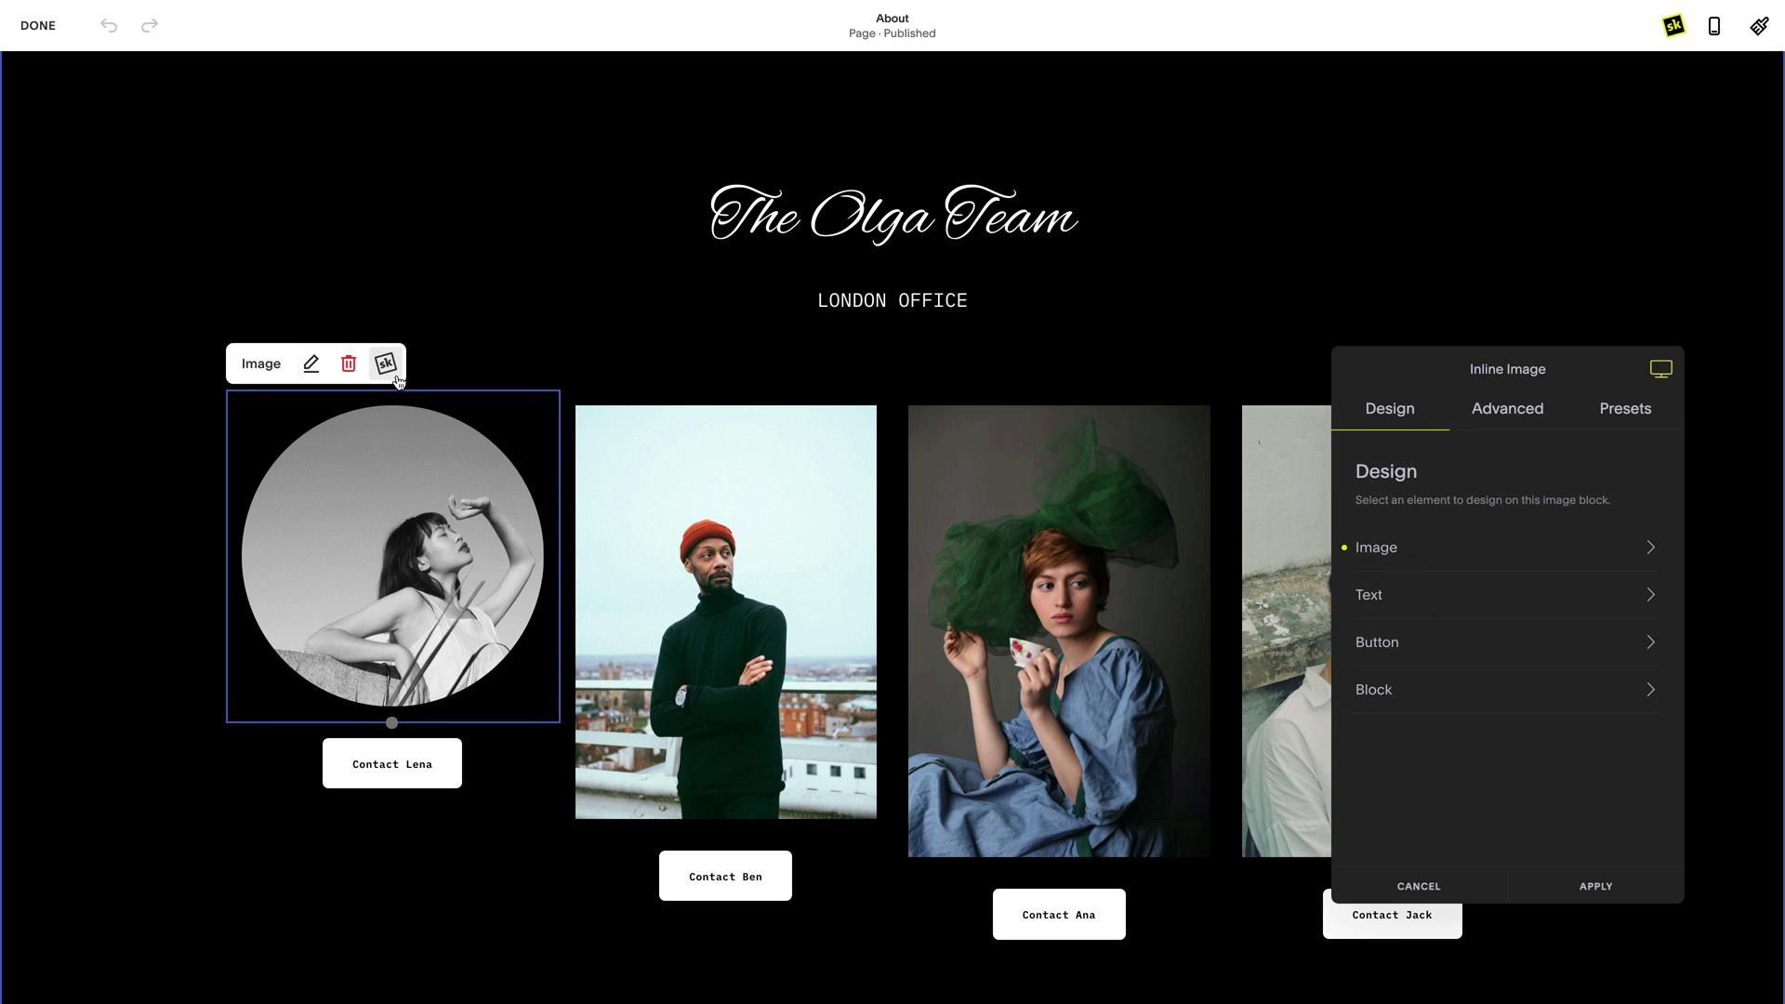
Save the photo's styling as a new image preset named 'Team Profiles - Grayscale'.
left_click(1611, 425)
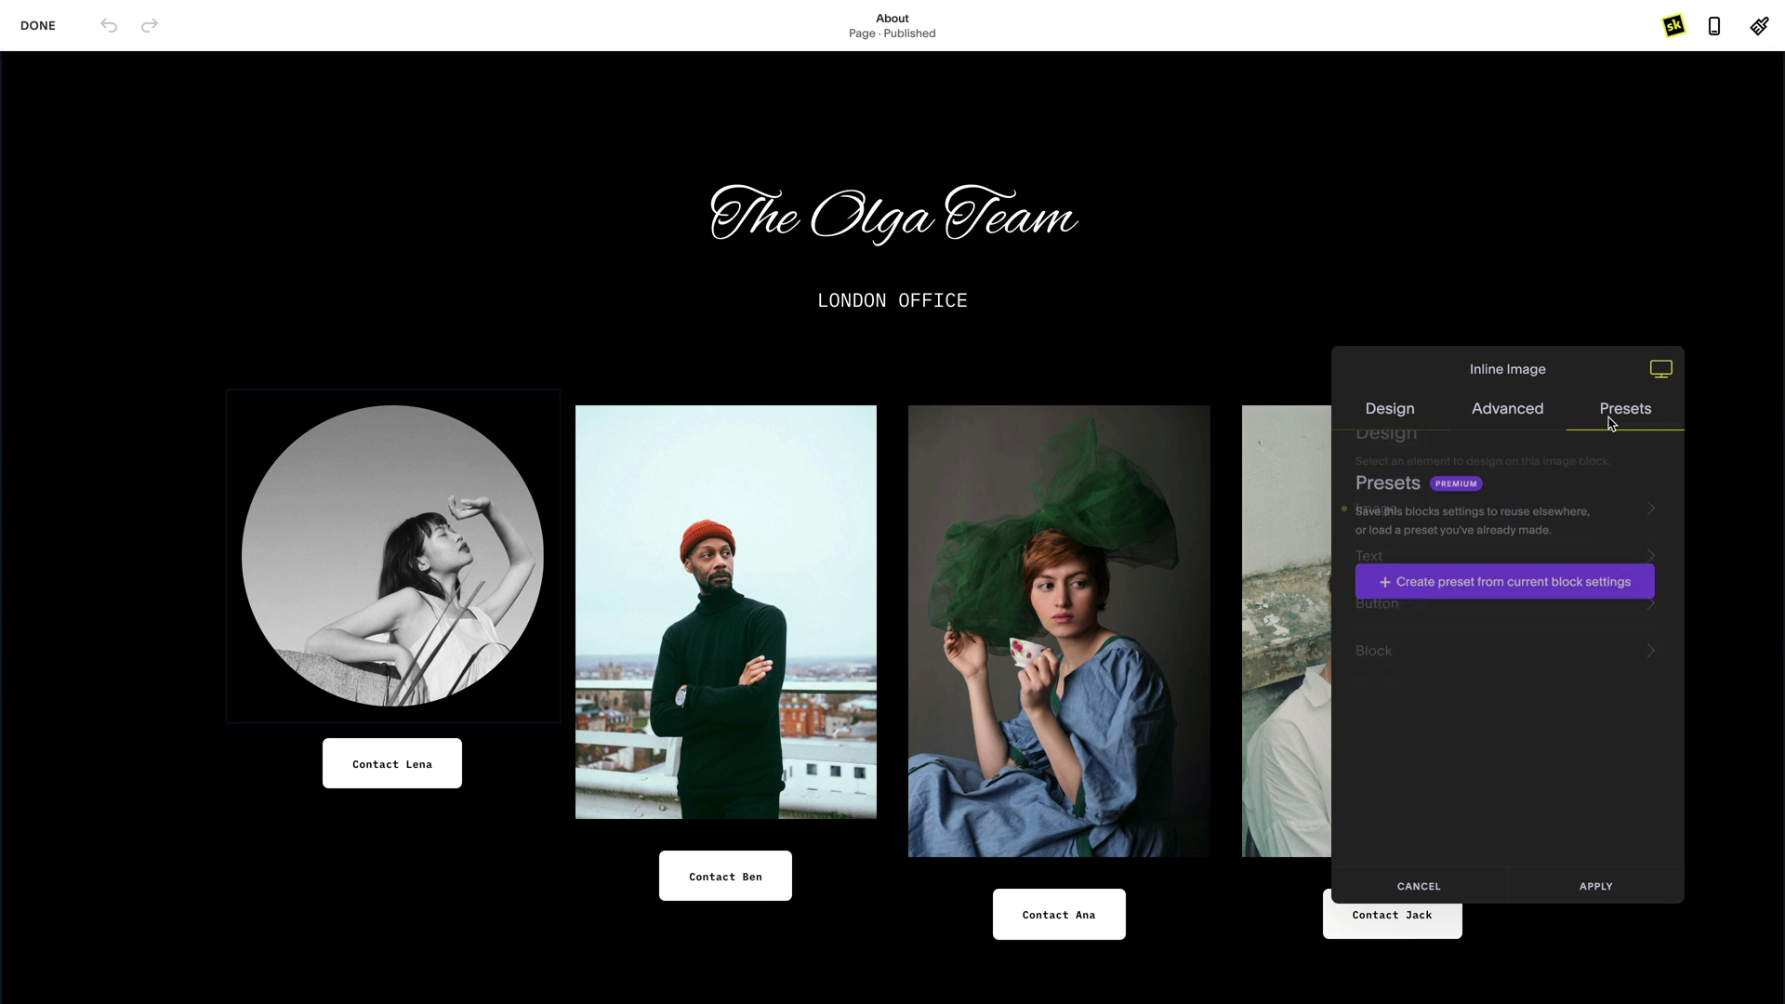
left_click(1635, 585)
type("Team ")
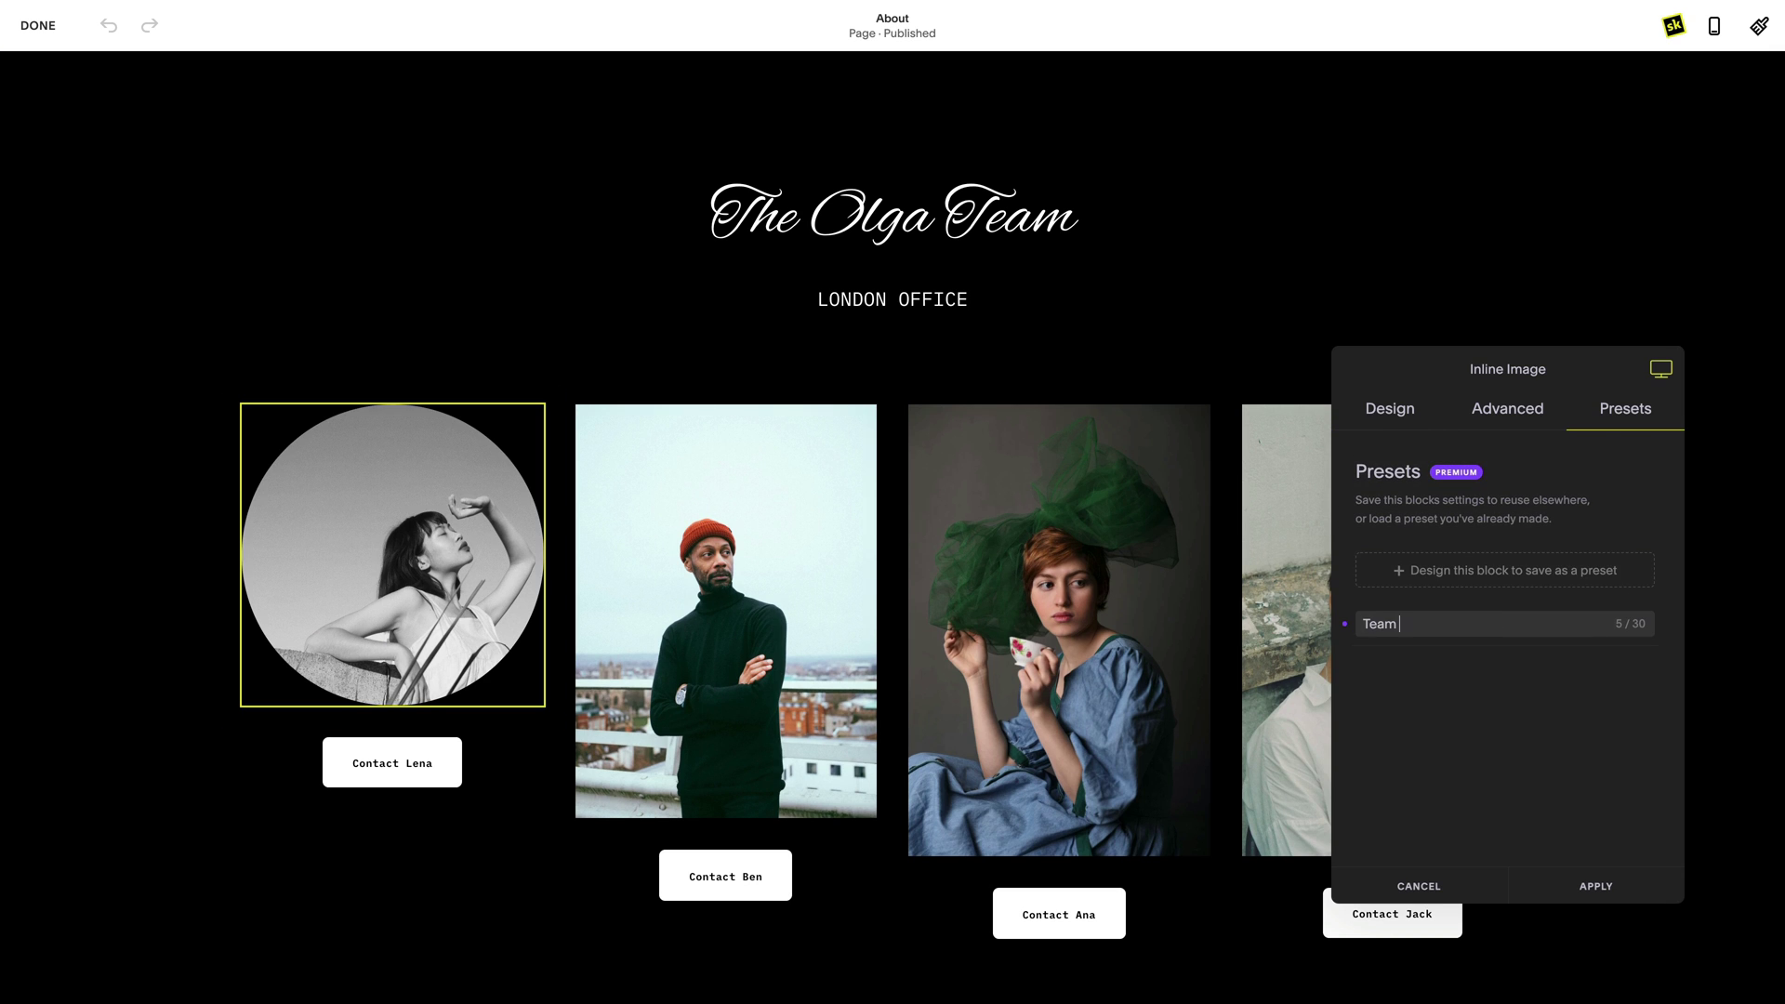
type("Profiles - Grayscale")
key("Return")
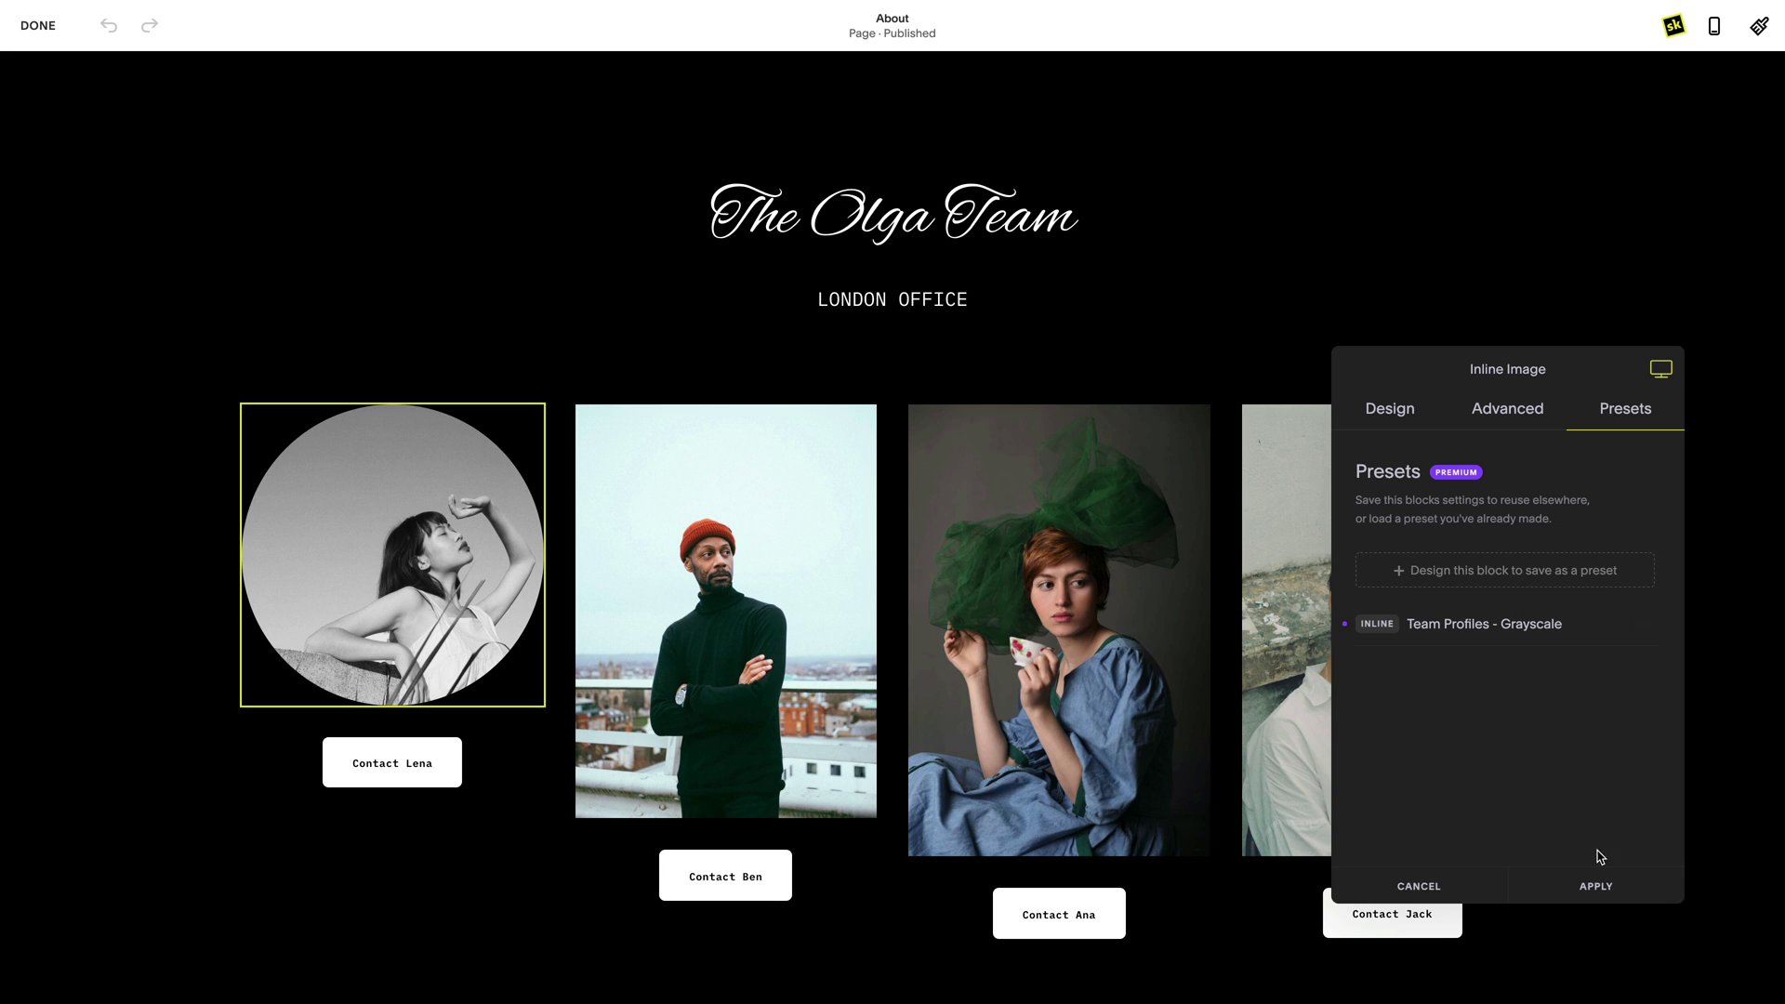
left_click(1595, 886)
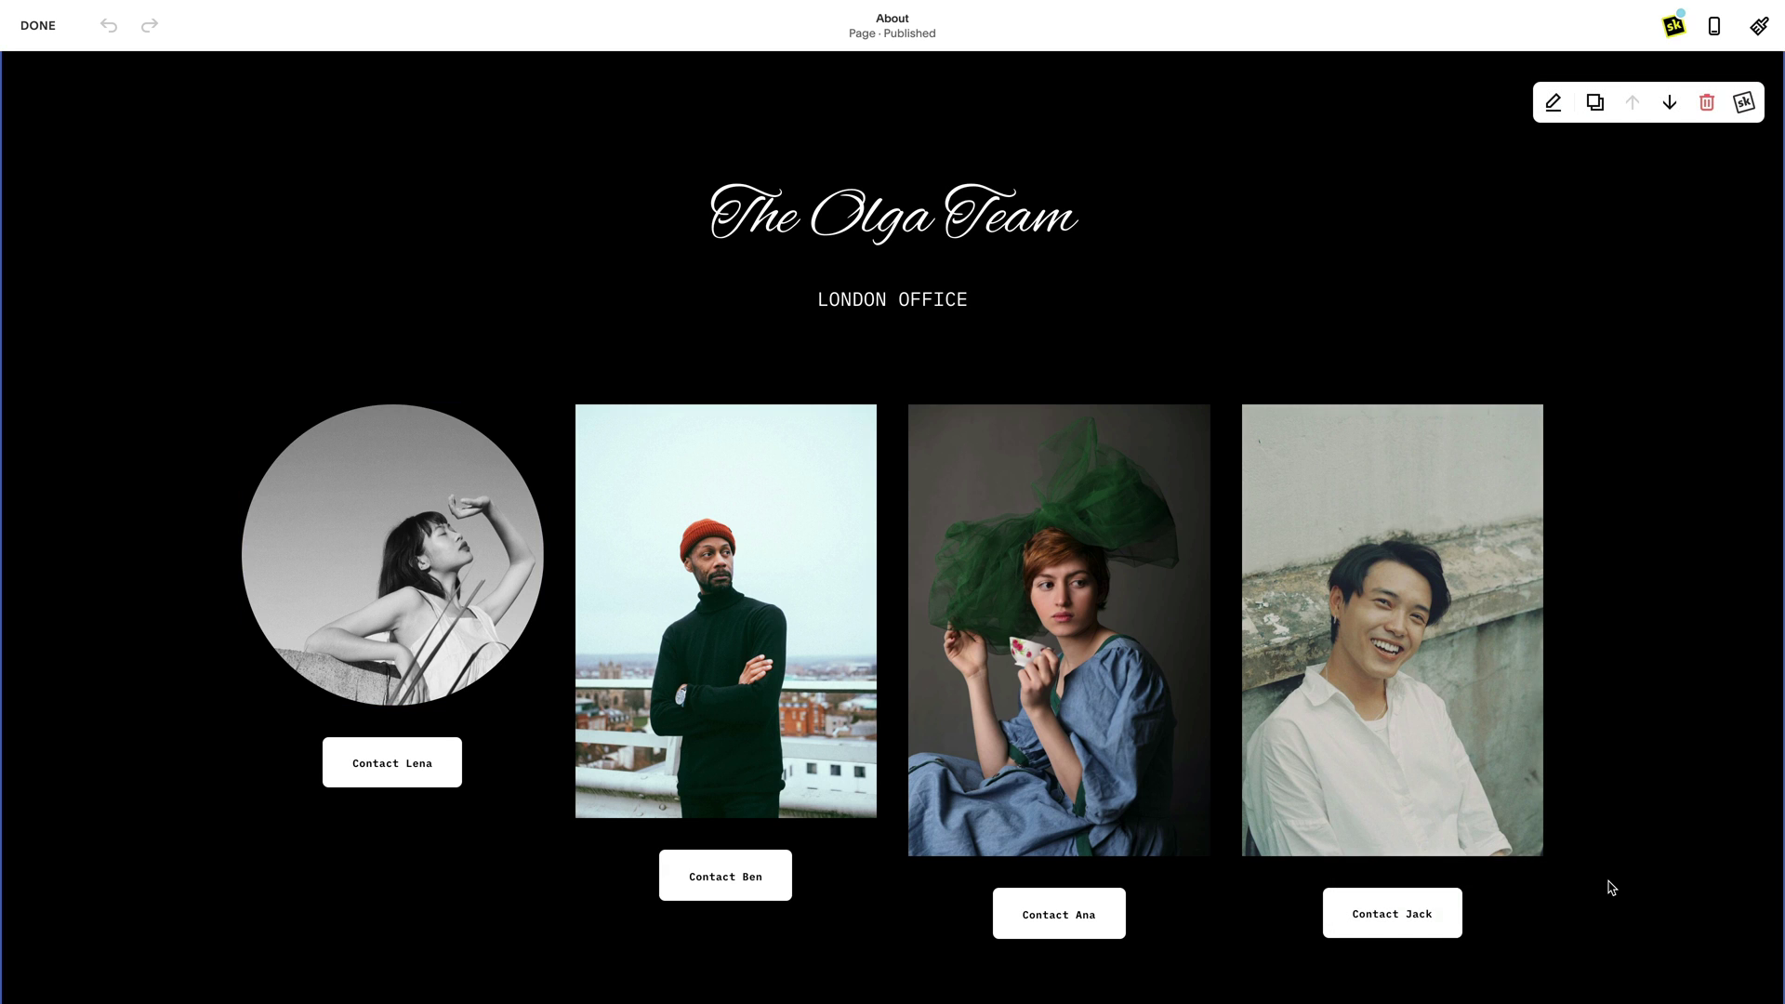
Apply the Team Profiles - Grayscale preset to the second London photo.
left_click(837, 635)
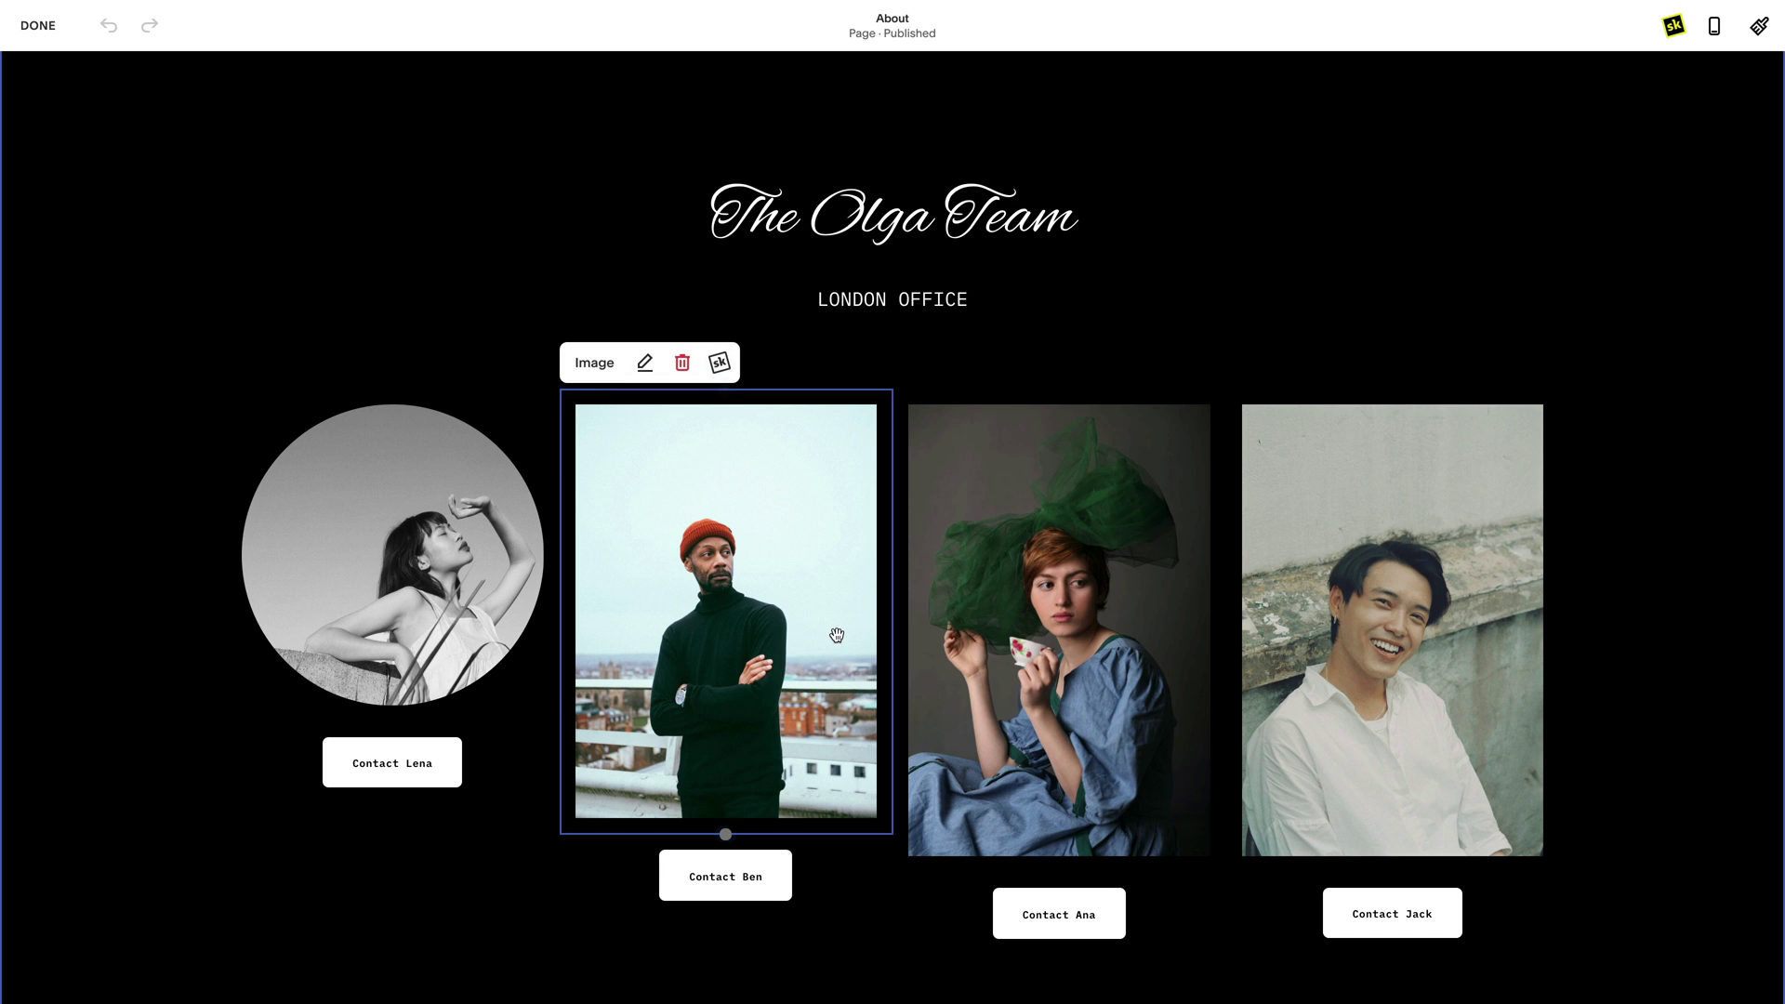
left_click(719, 364)
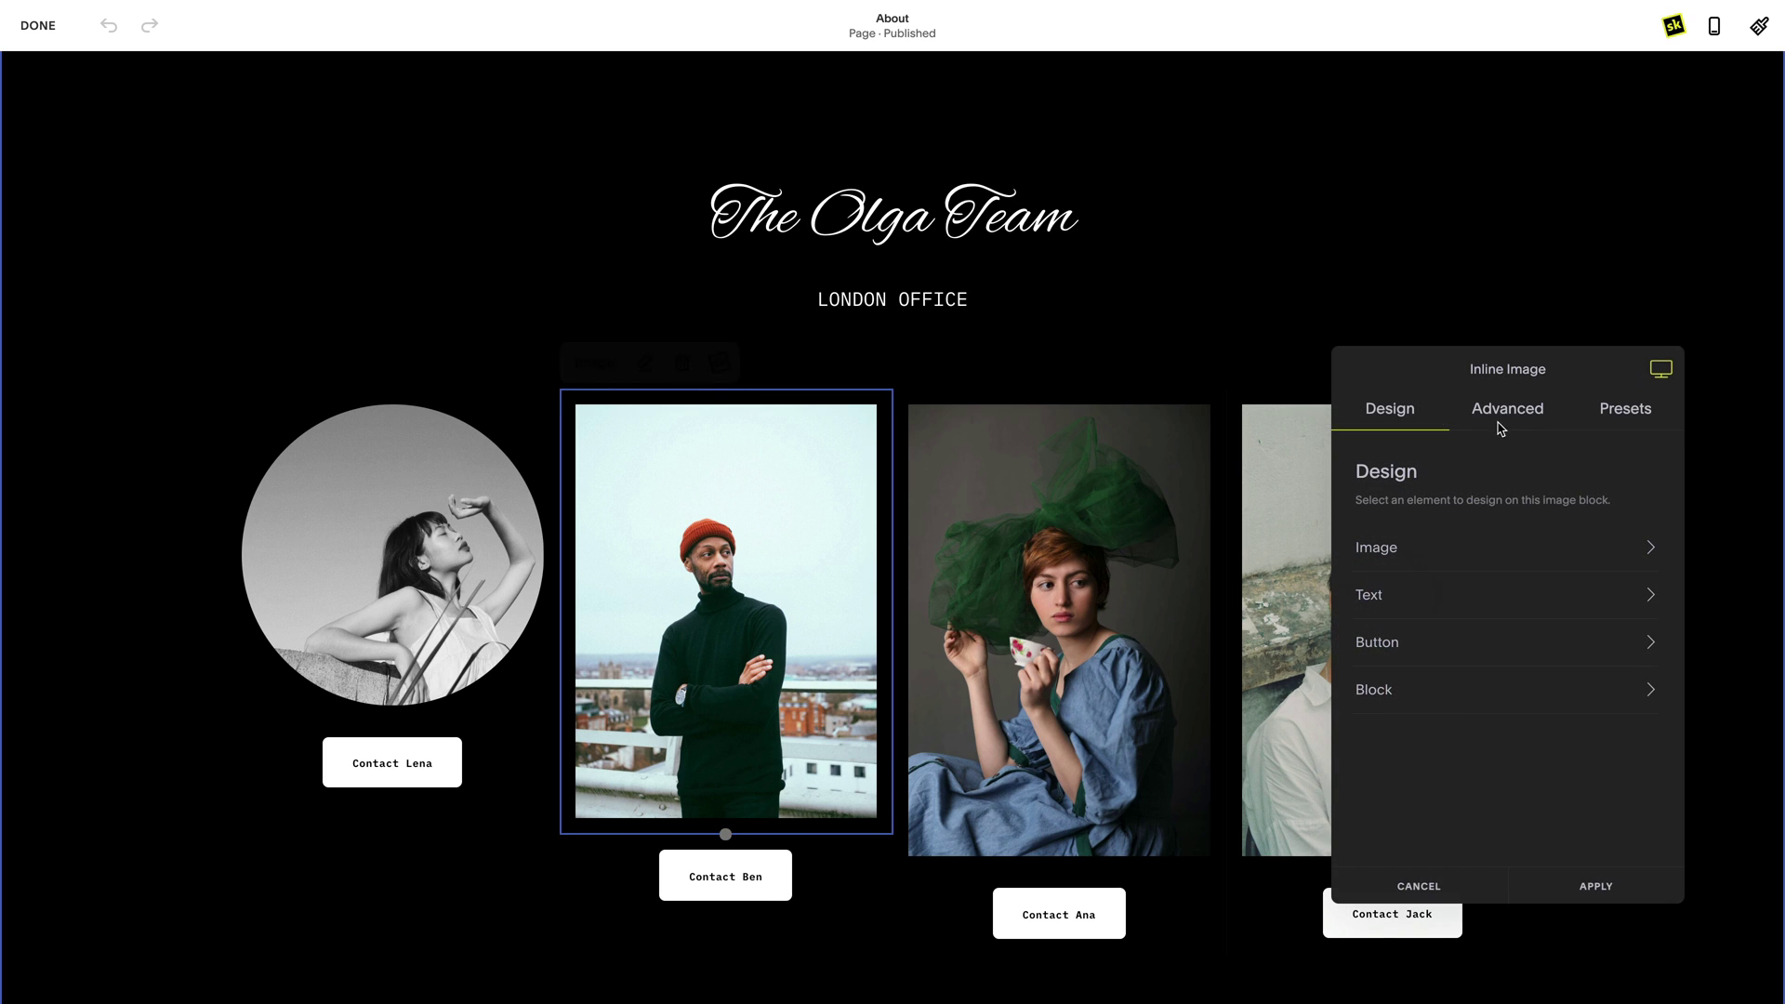
left_click(1647, 421)
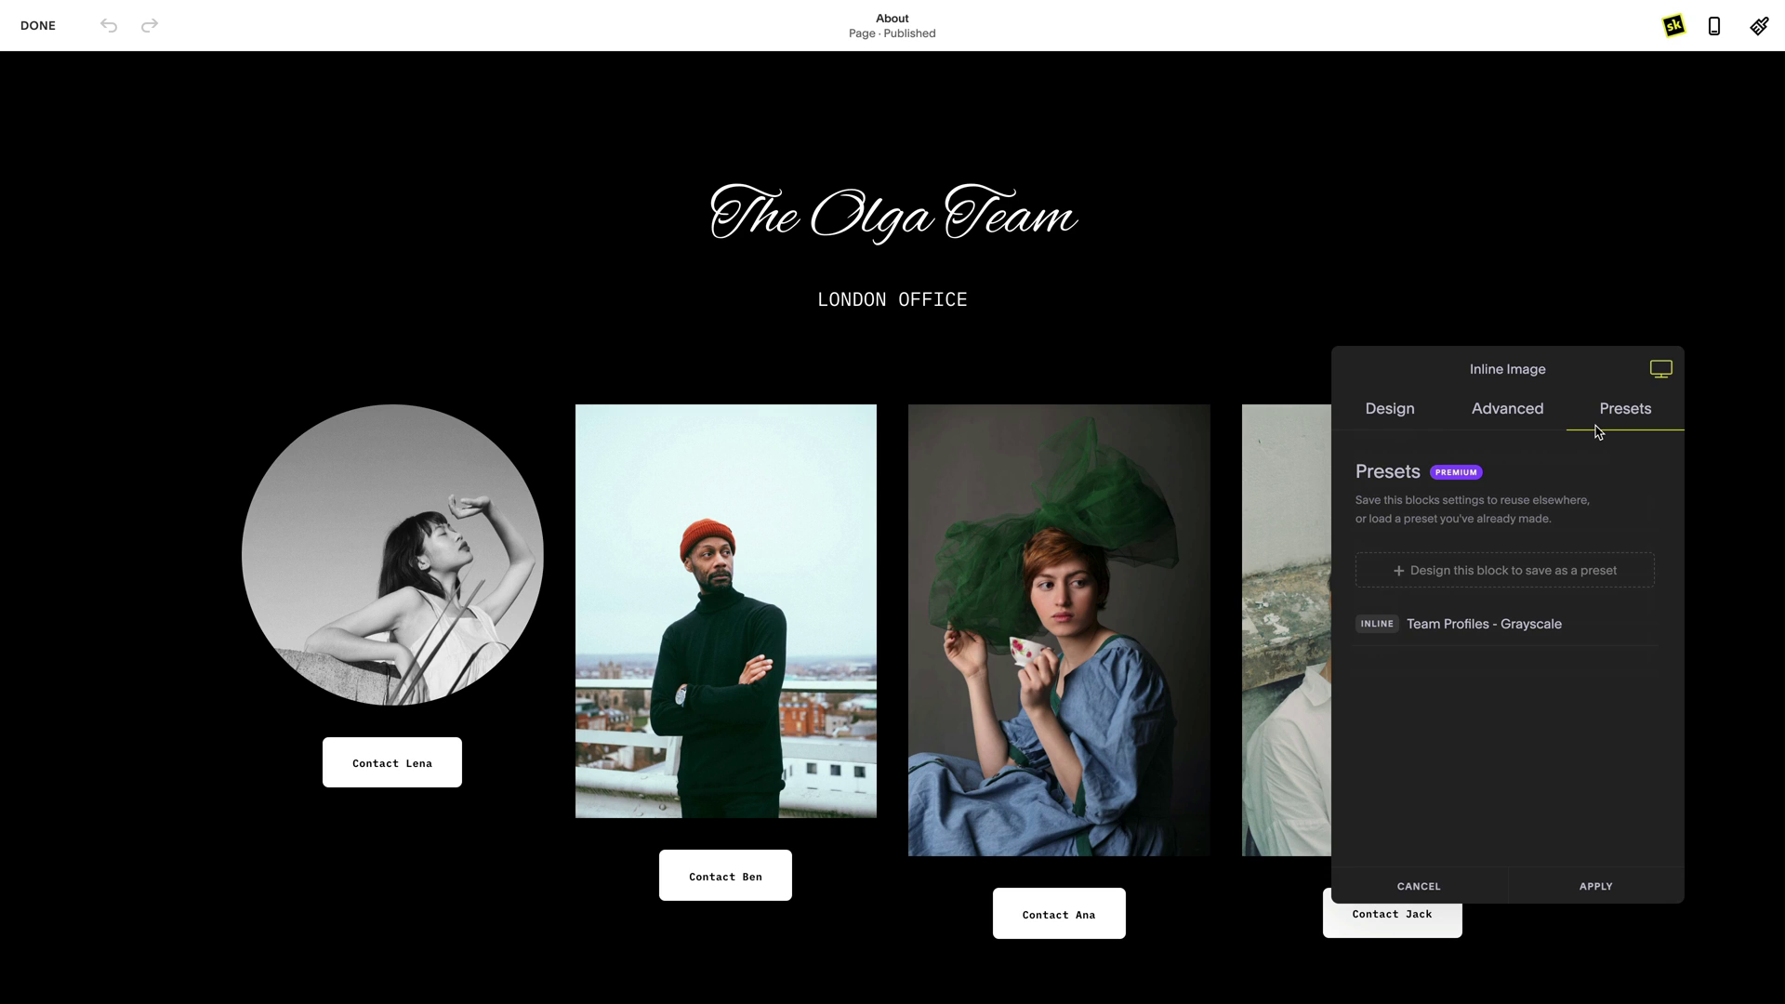
left_click(1522, 623)
left_click(1580, 888)
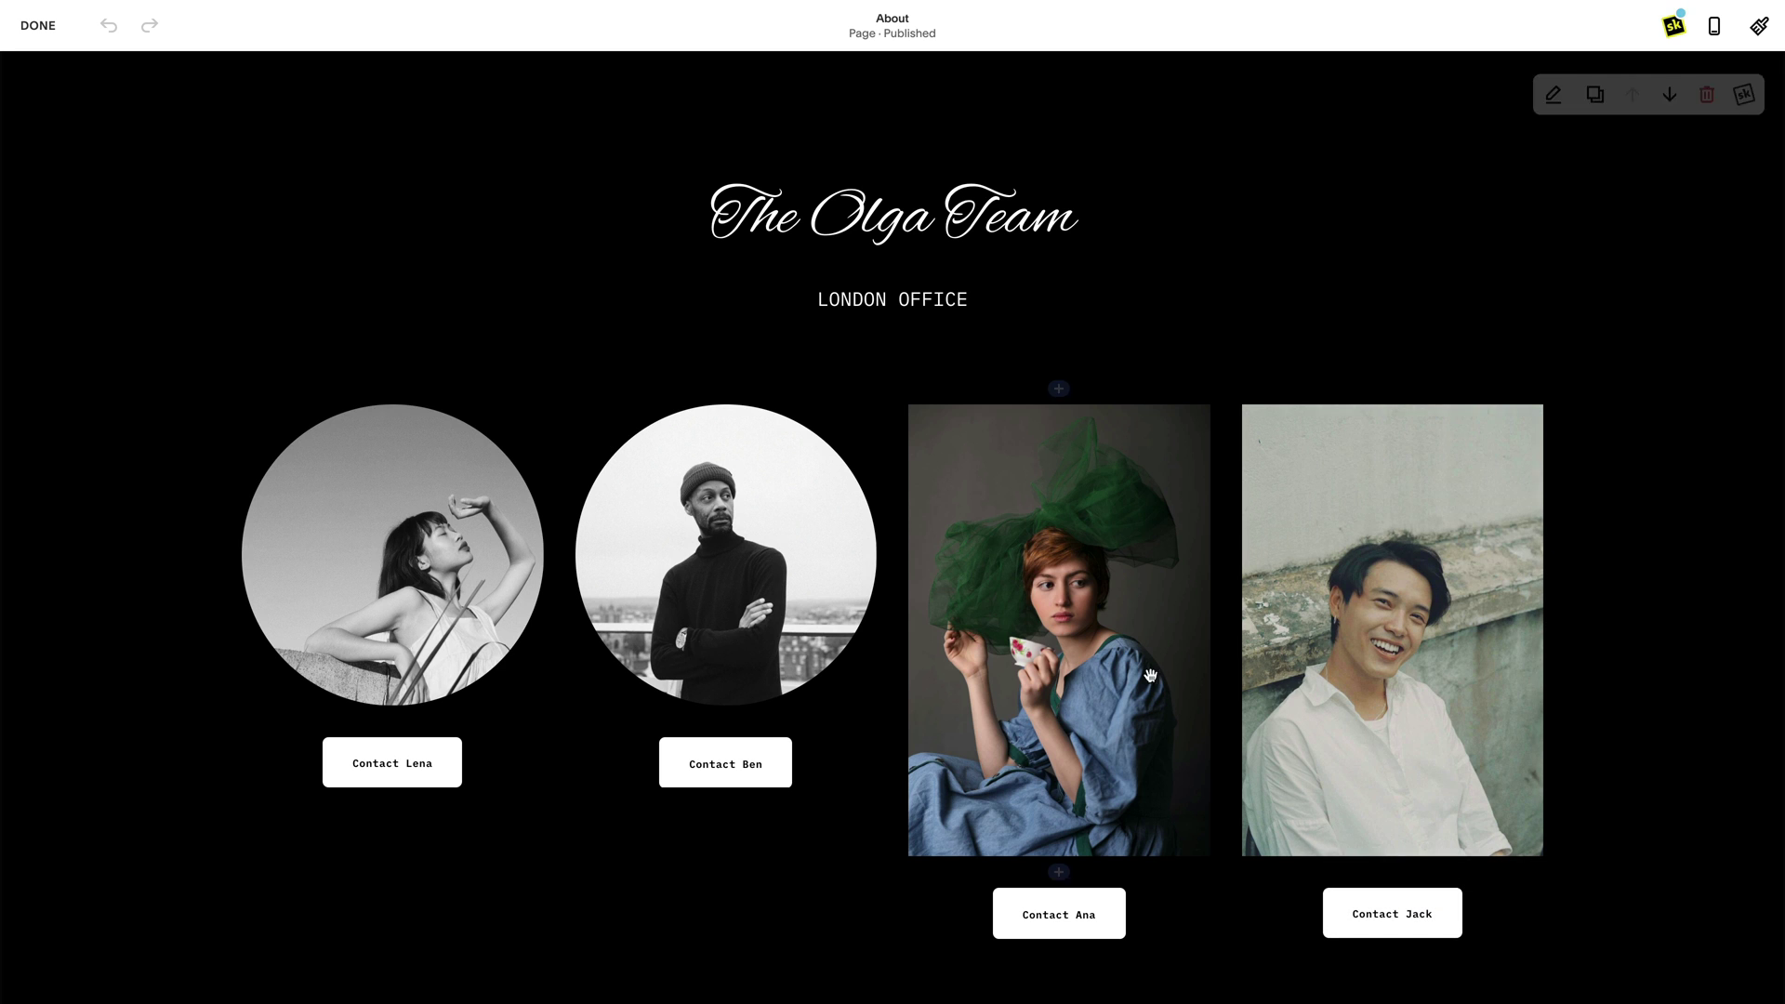
Apply the Team Profiles - Grayscale preset to the third London photo.
left_click(1058, 419)
left_click(1053, 366)
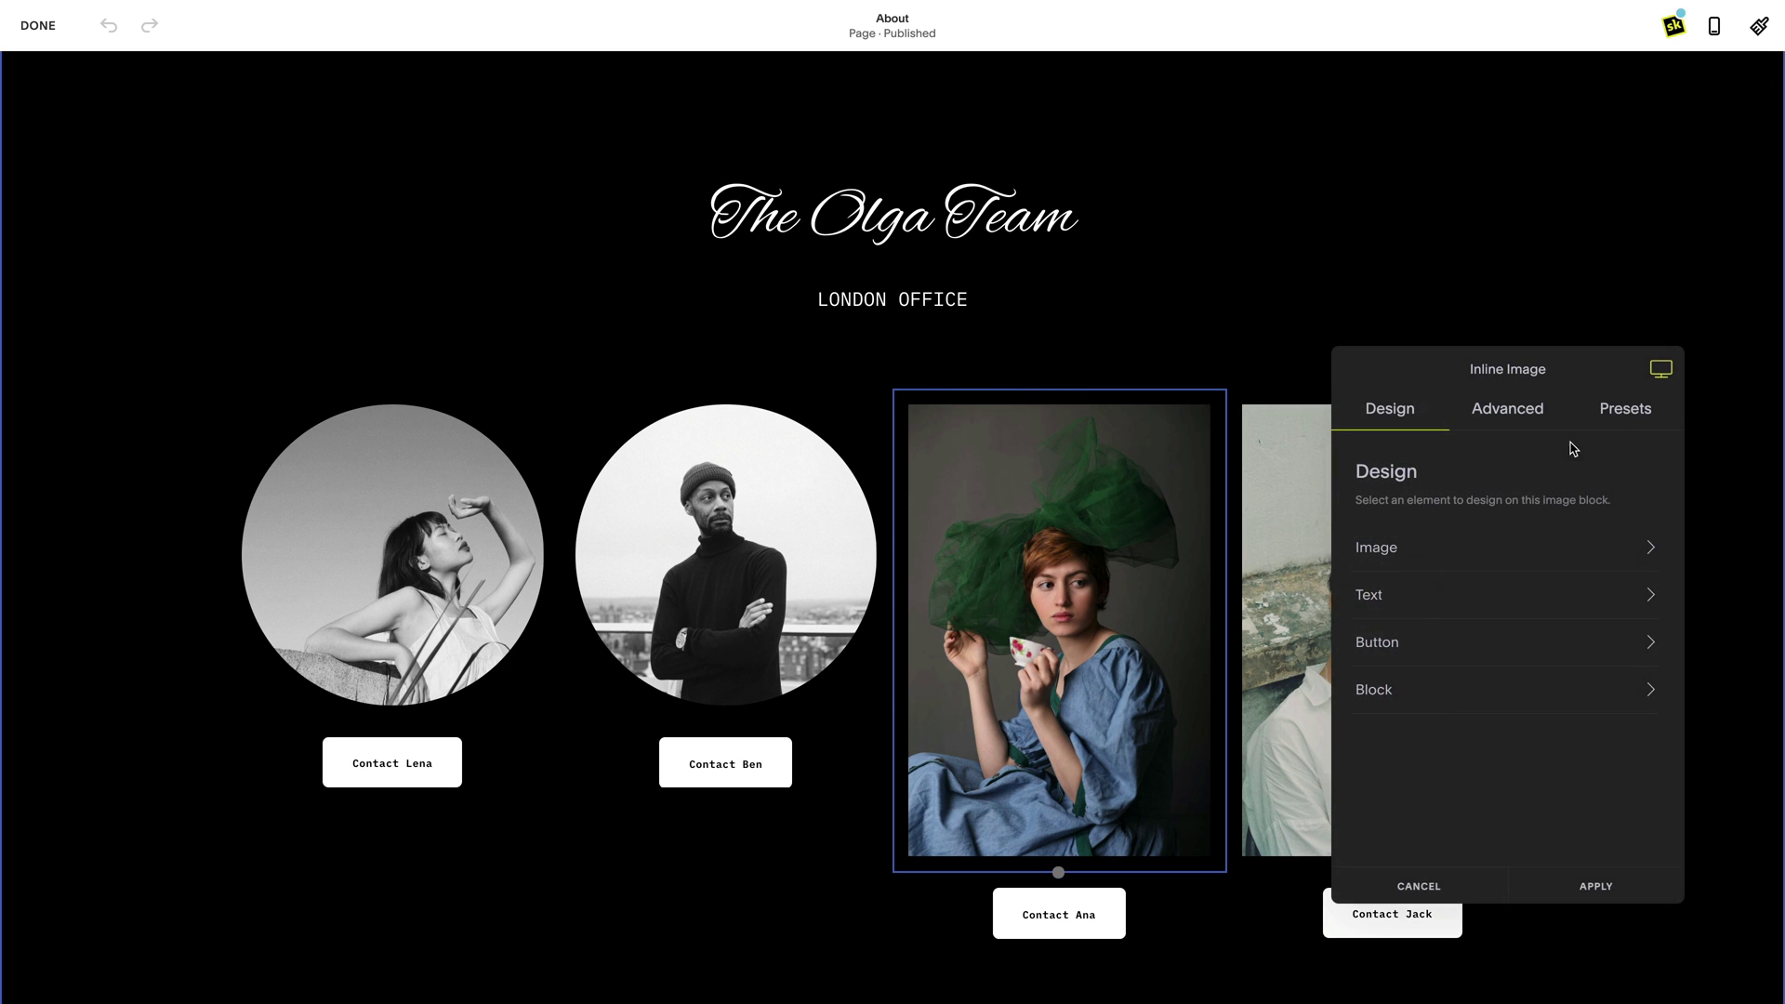
left_click(1623, 410)
left_click(1550, 624)
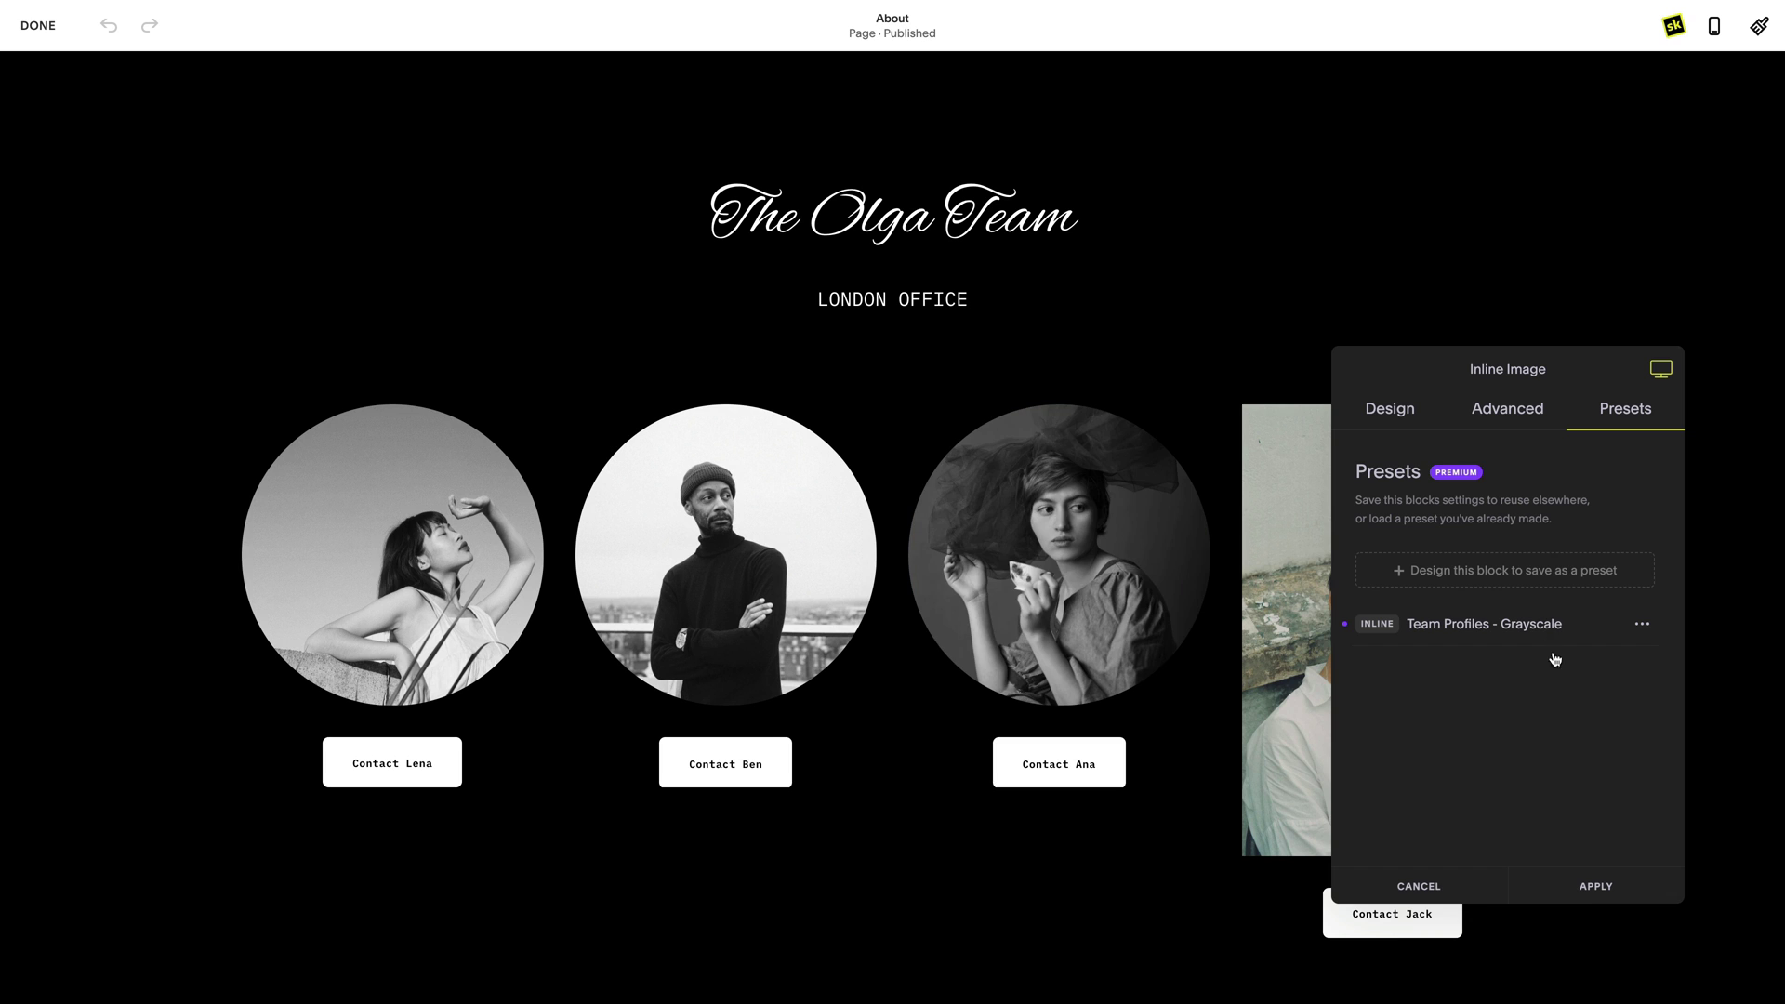
left_click(1571, 887)
Apply the Team Profiles - Grayscale preset to the fourth London photo.
left_click(1429, 641)
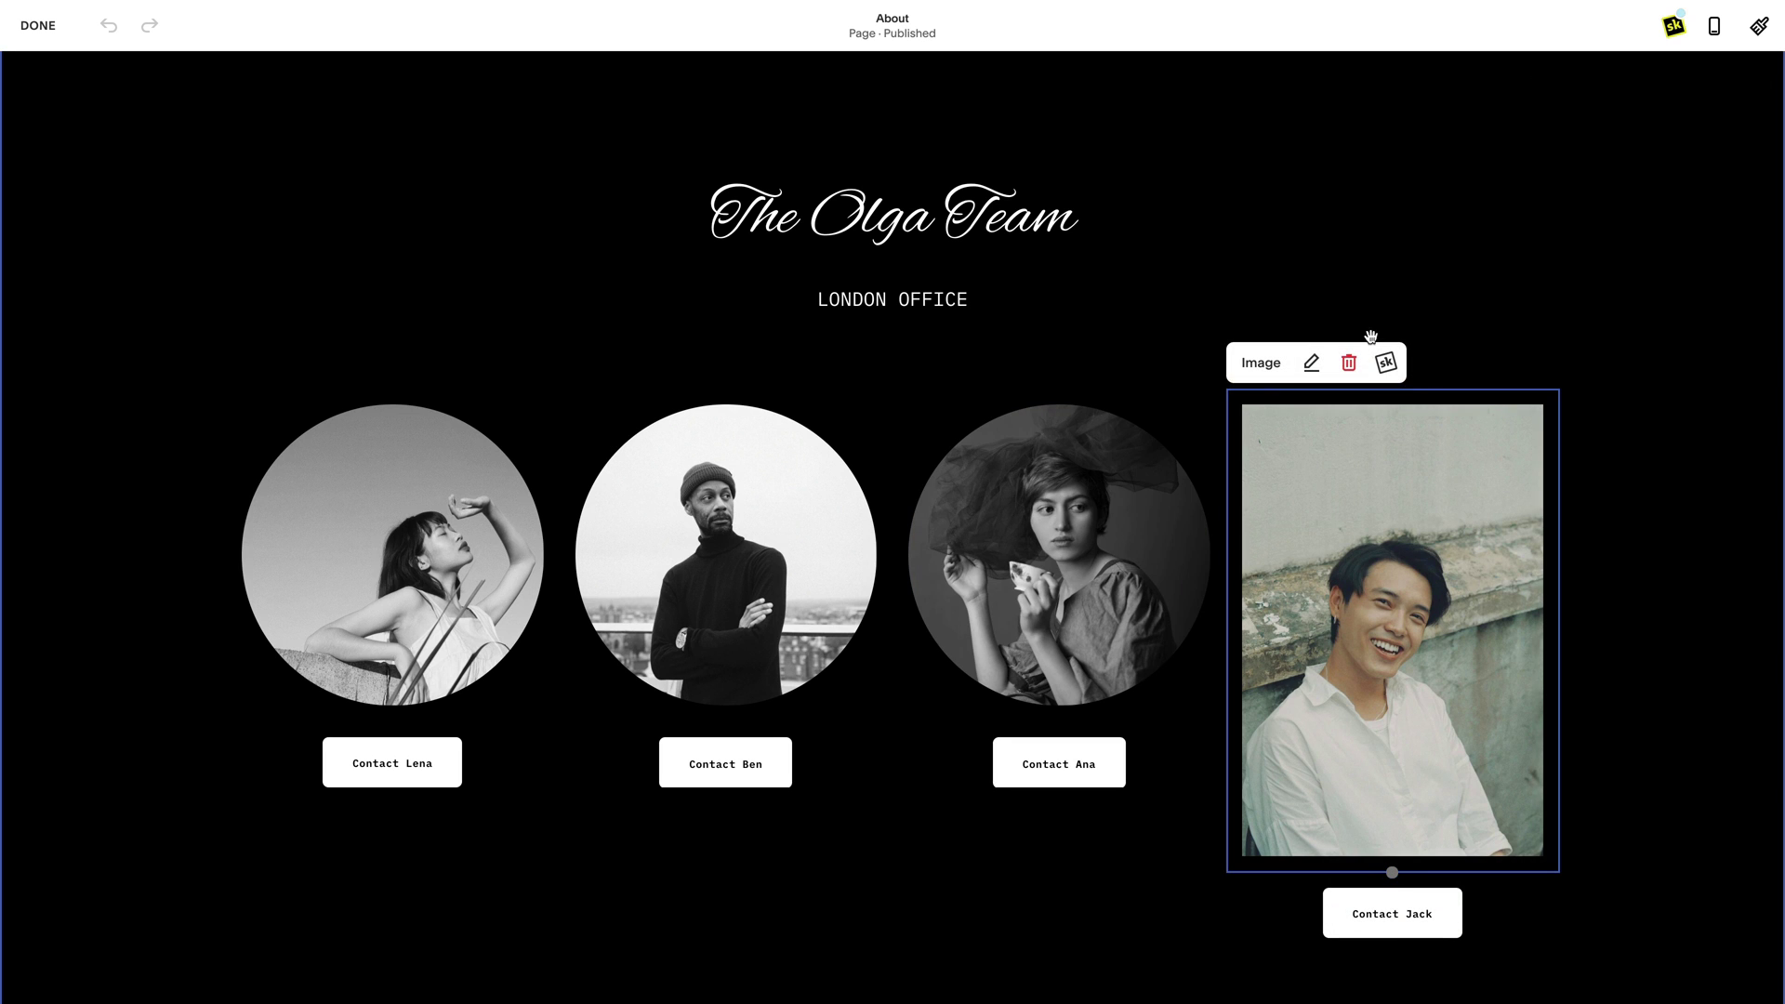
left_click(1383, 363)
left_click(1652, 415)
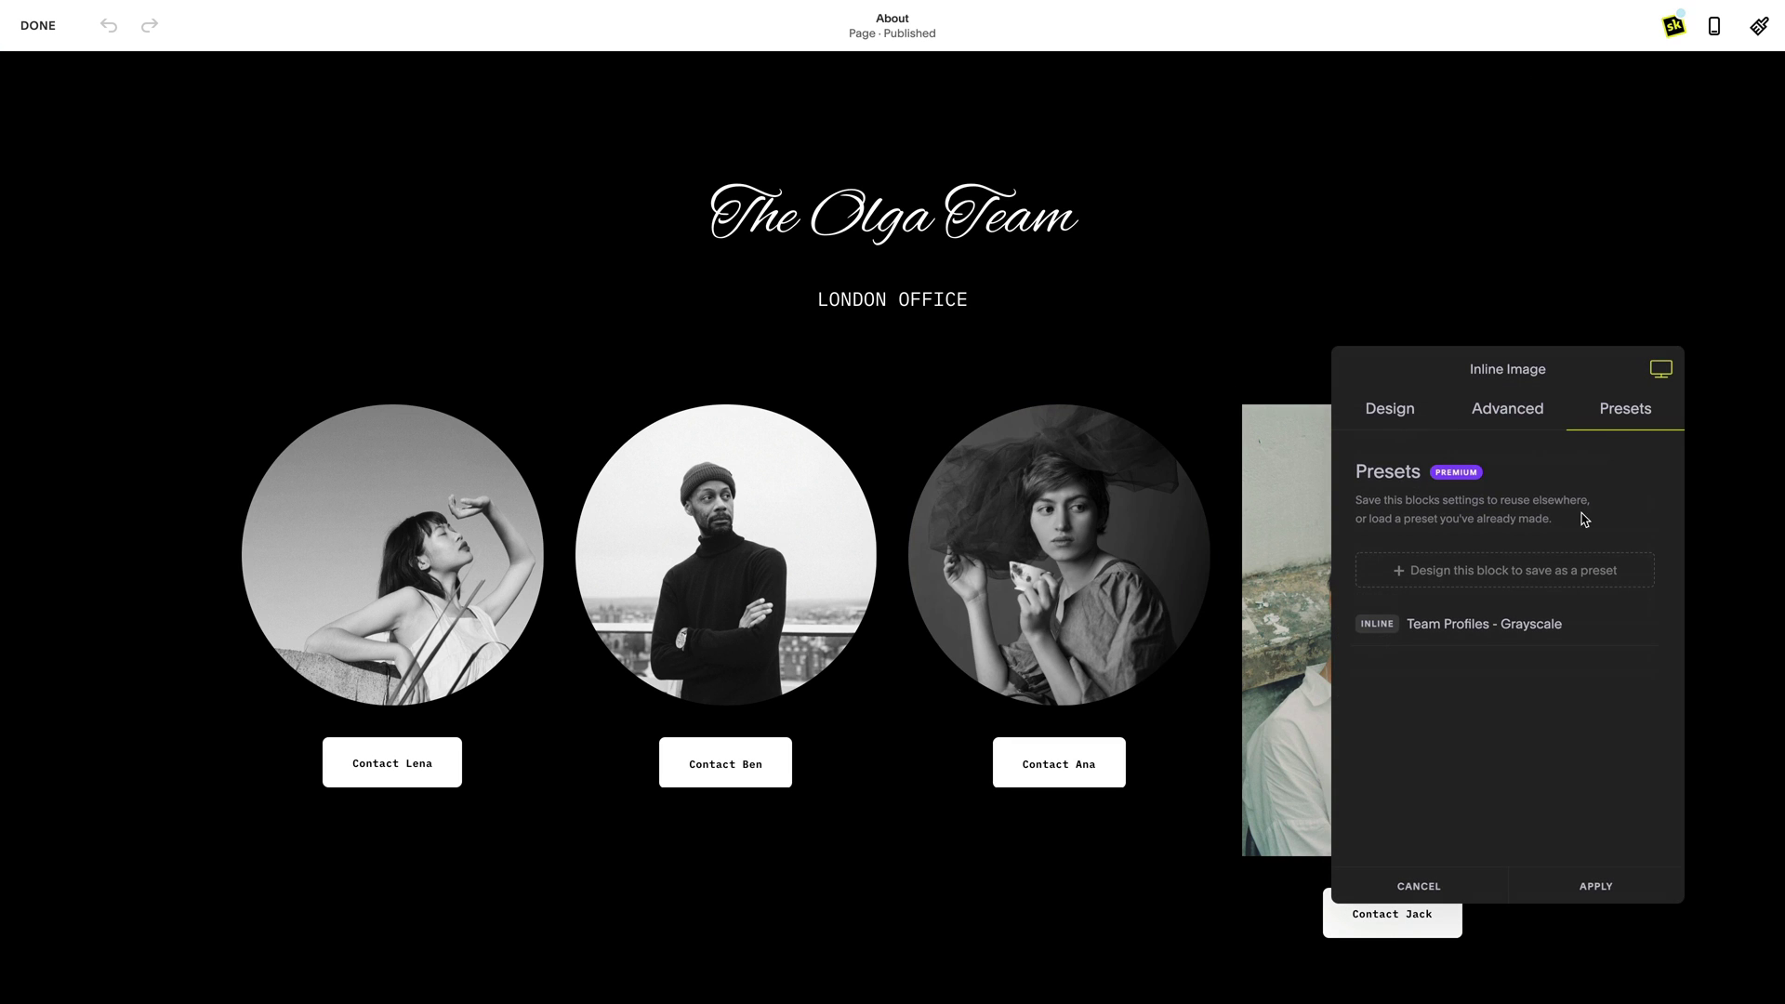
left_click(1572, 636)
left_click(1607, 889)
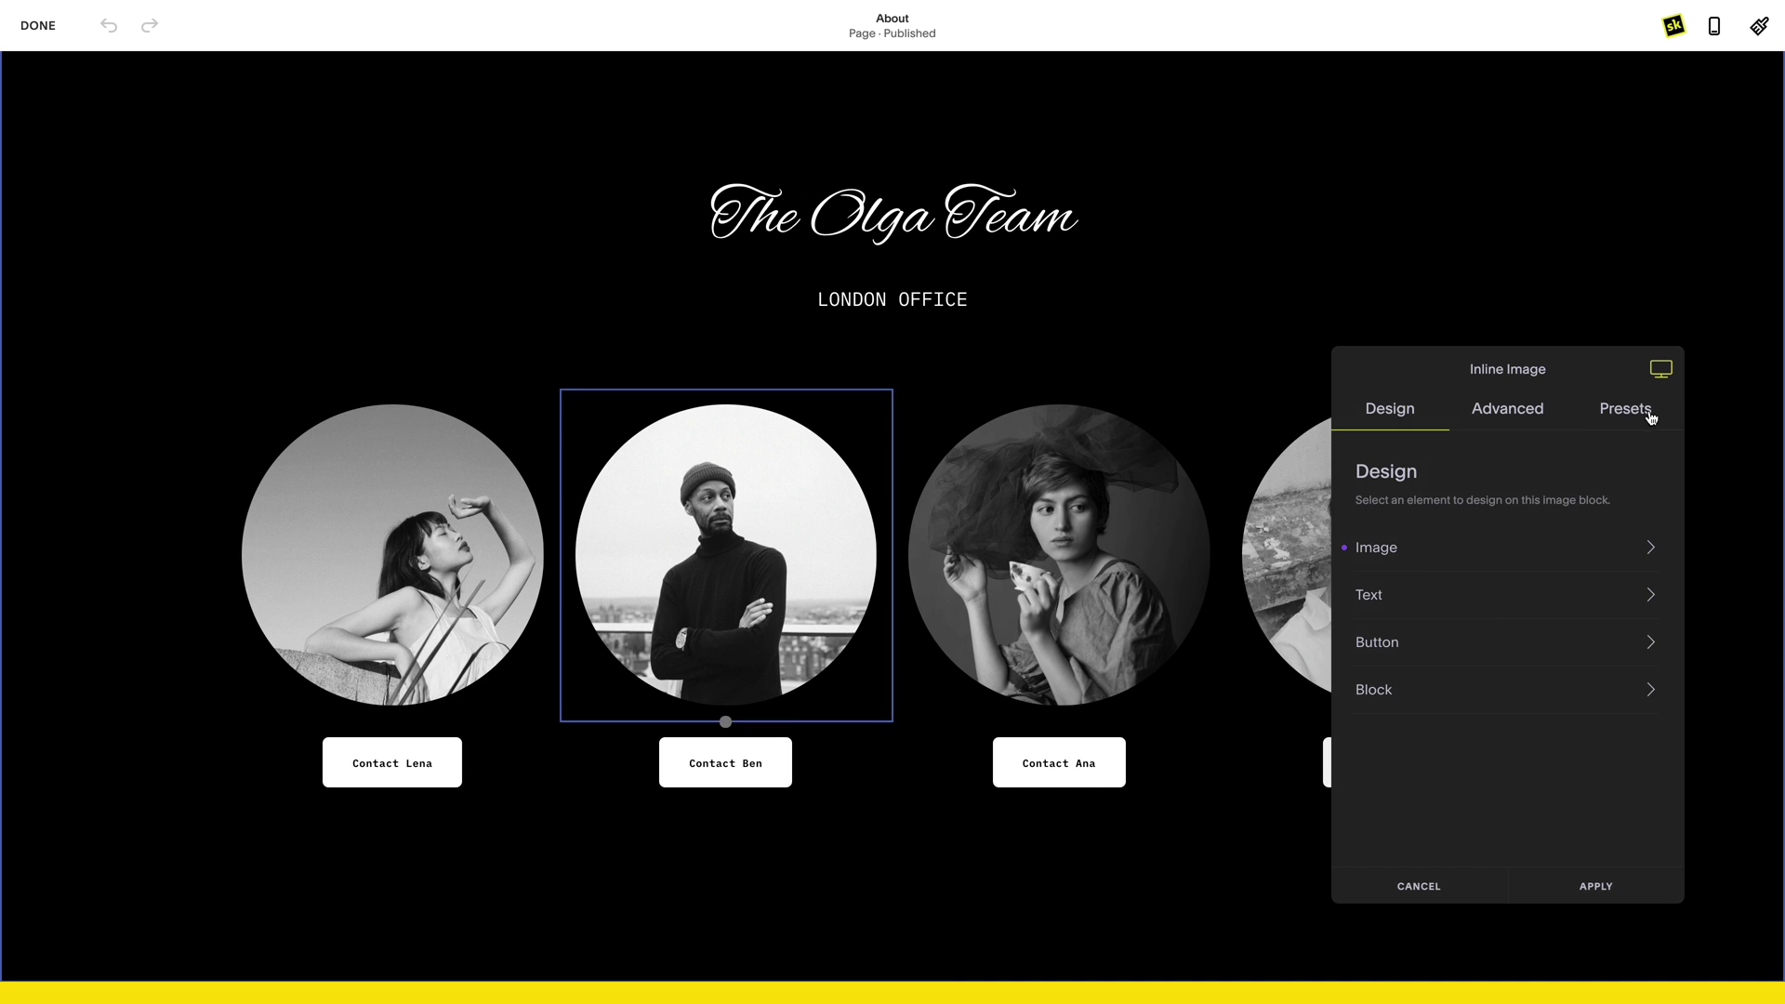
left_click(1651, 416)
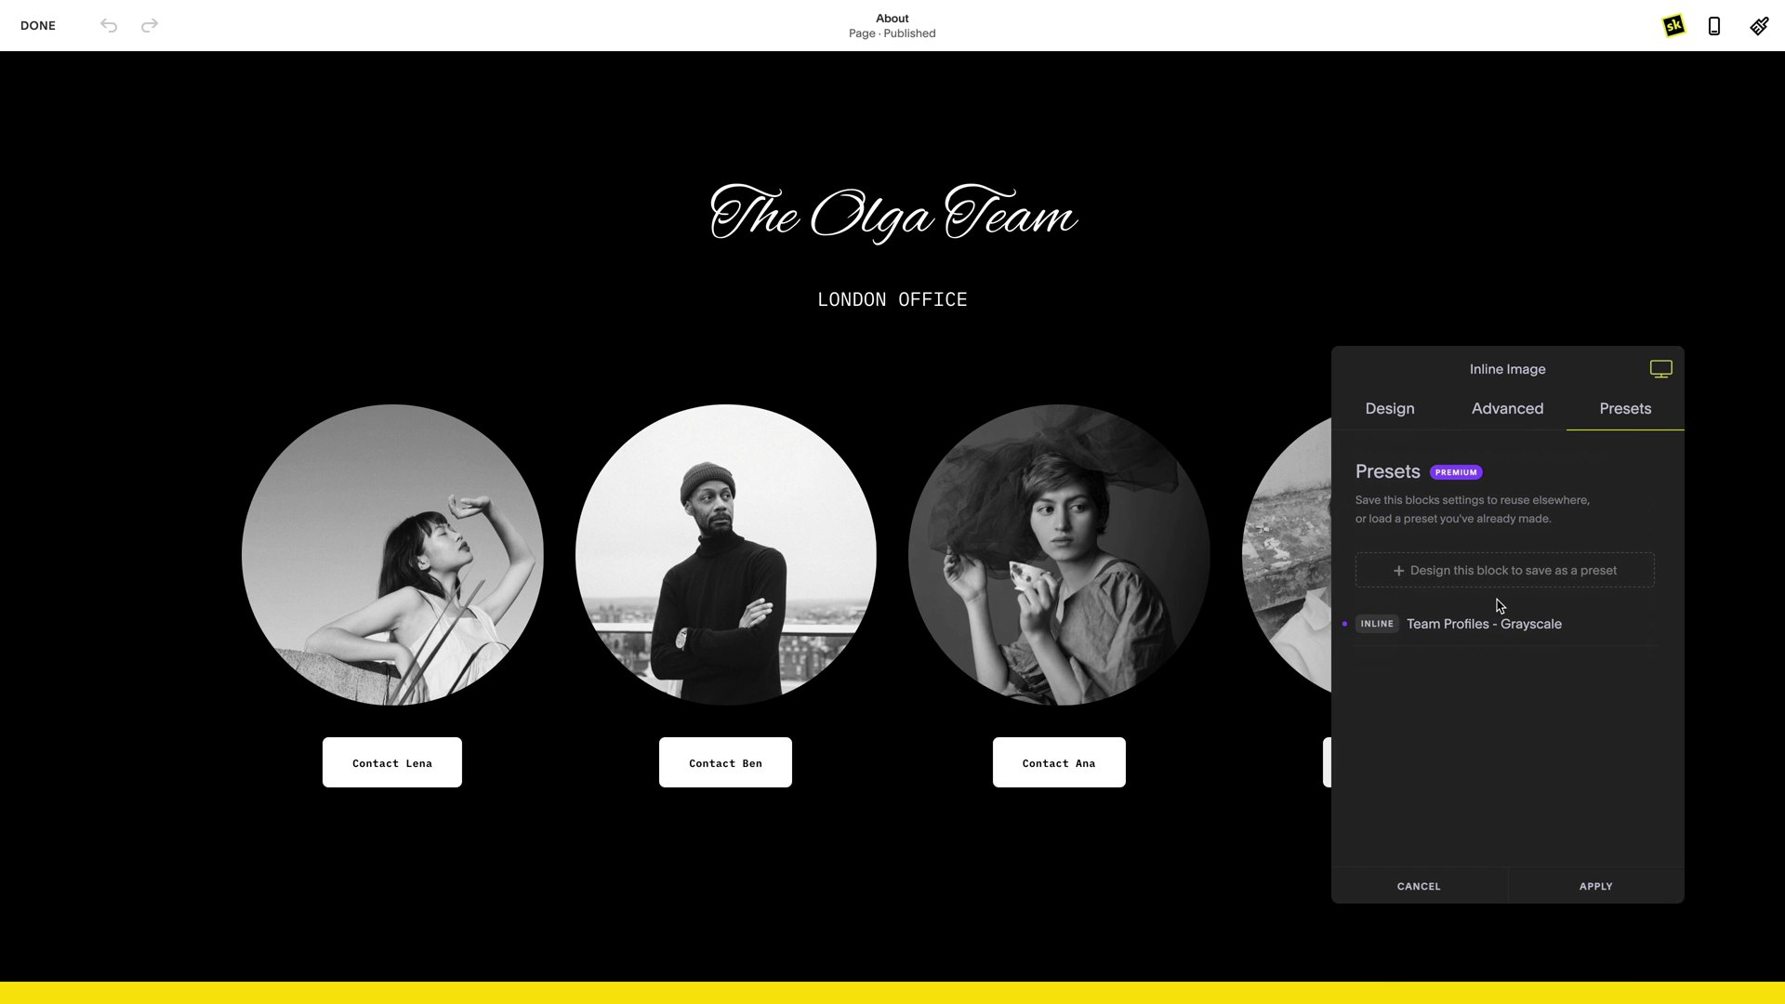
left_click(1563, 635)
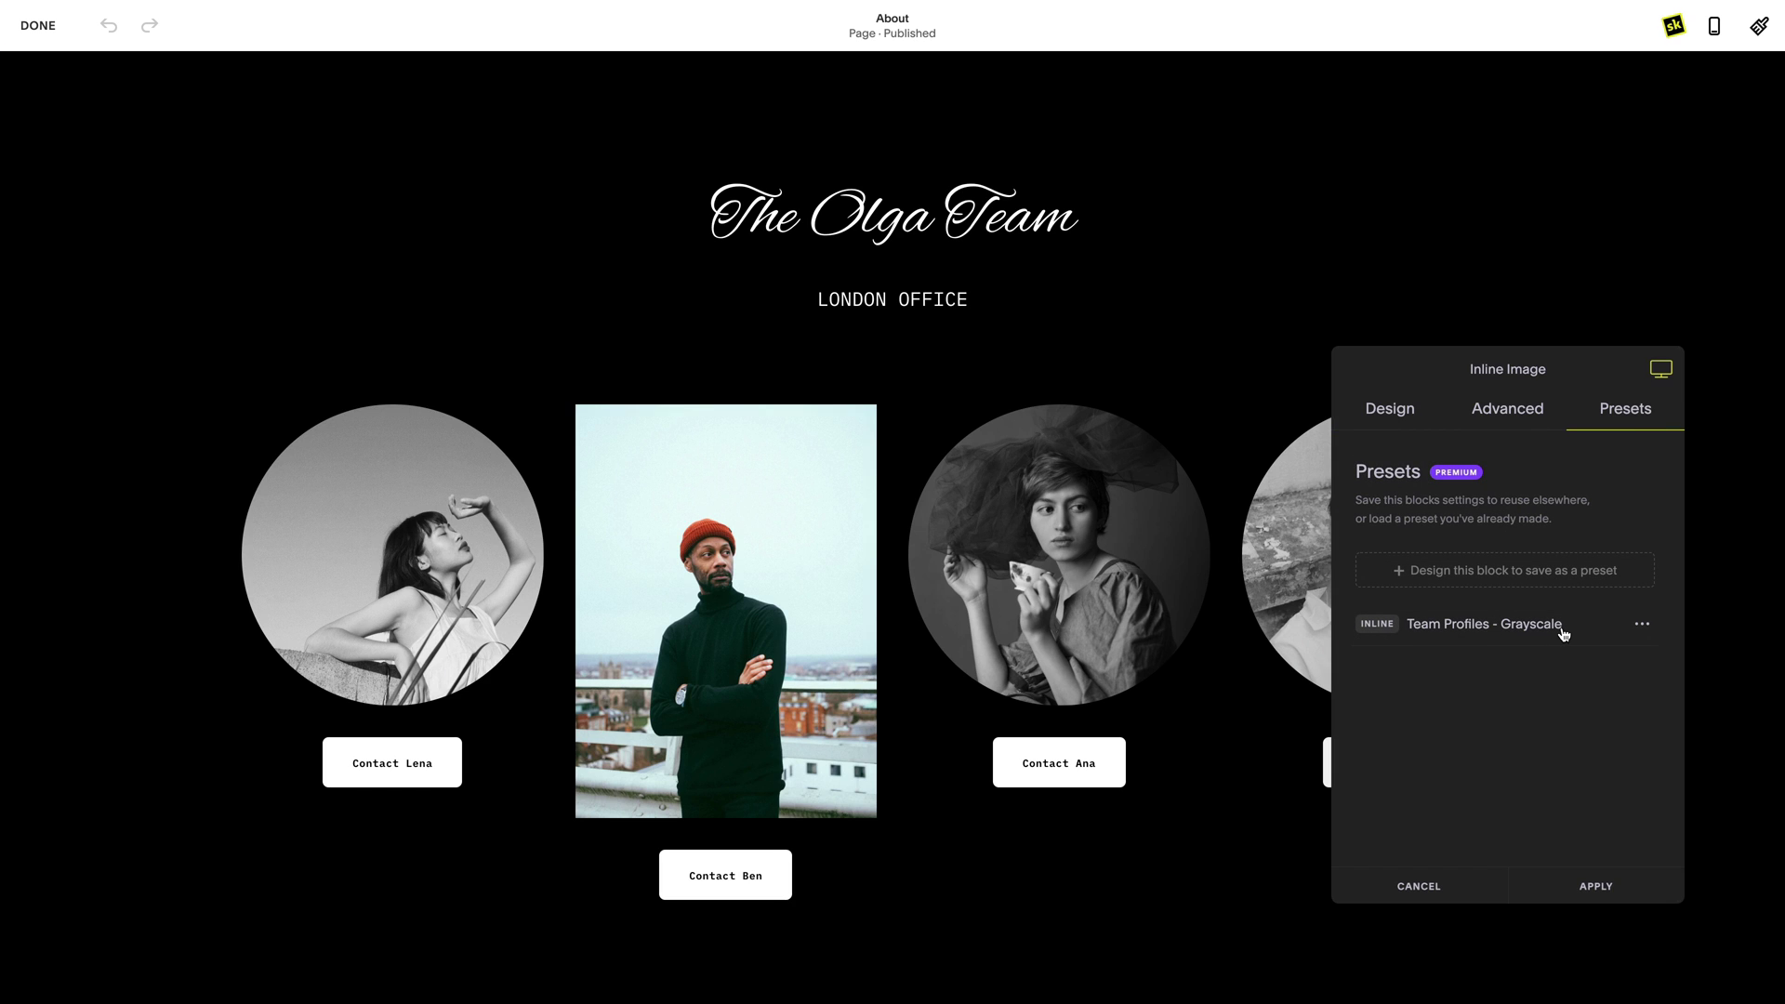
left_click(1562, 635)
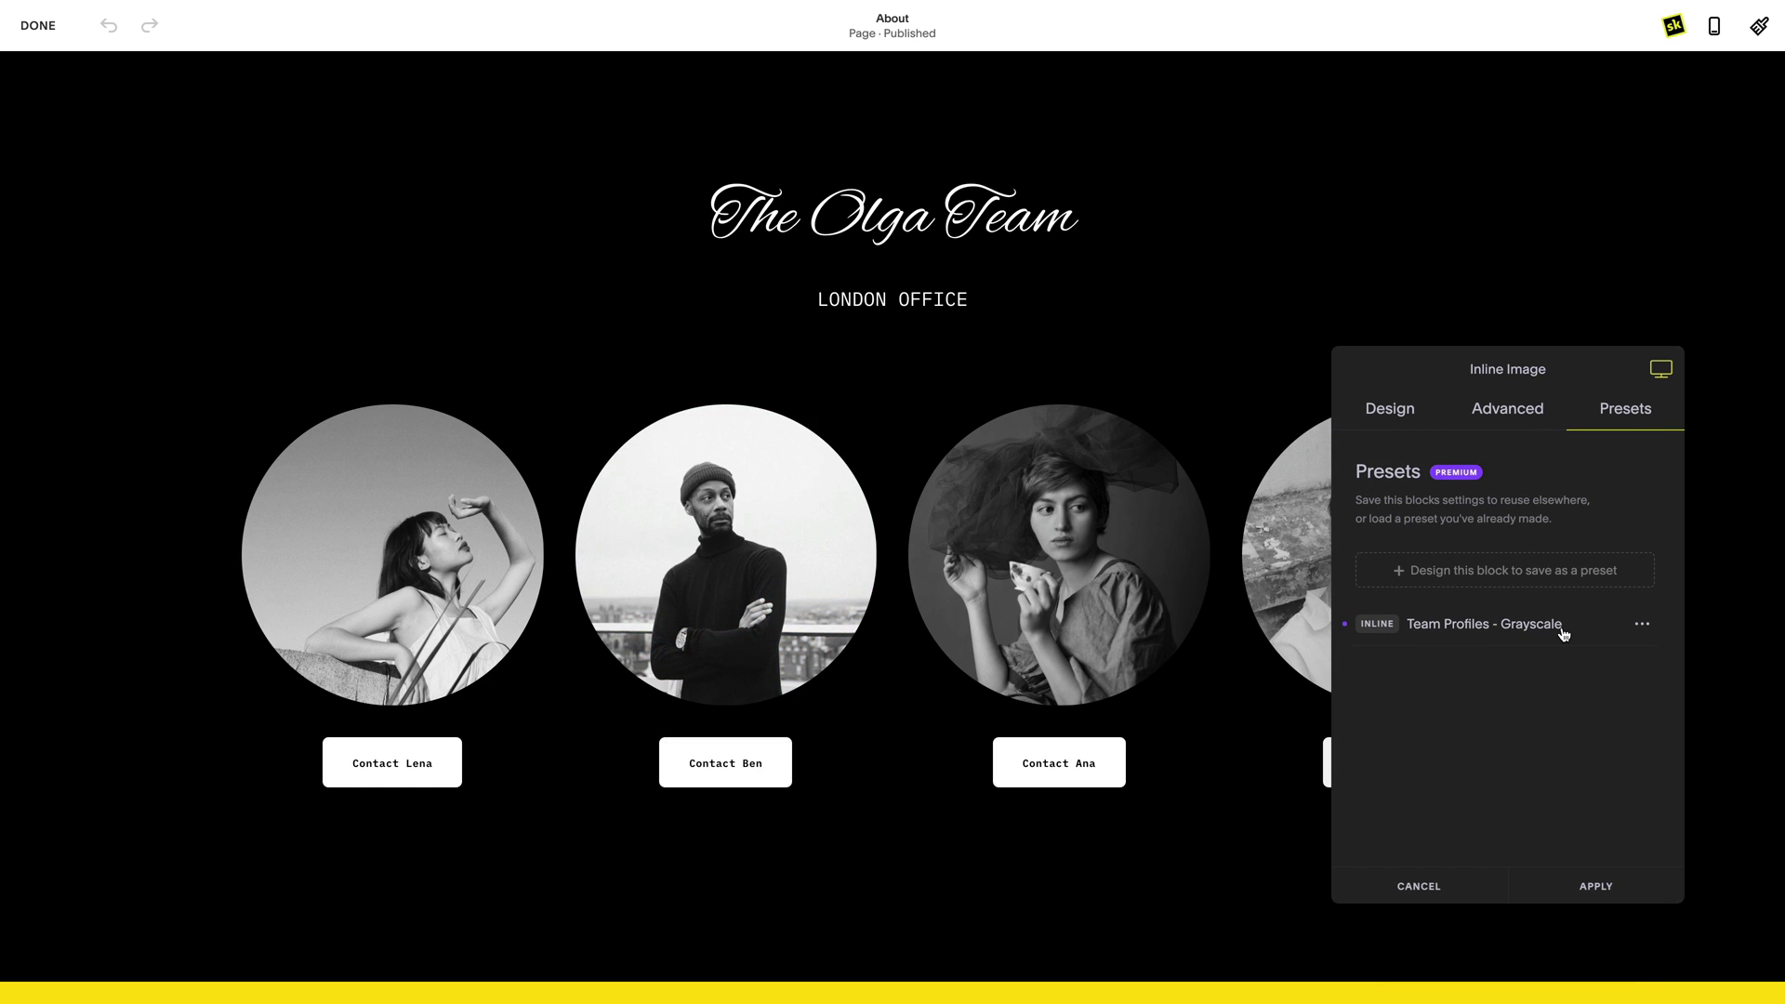
left_click(1638, 627)
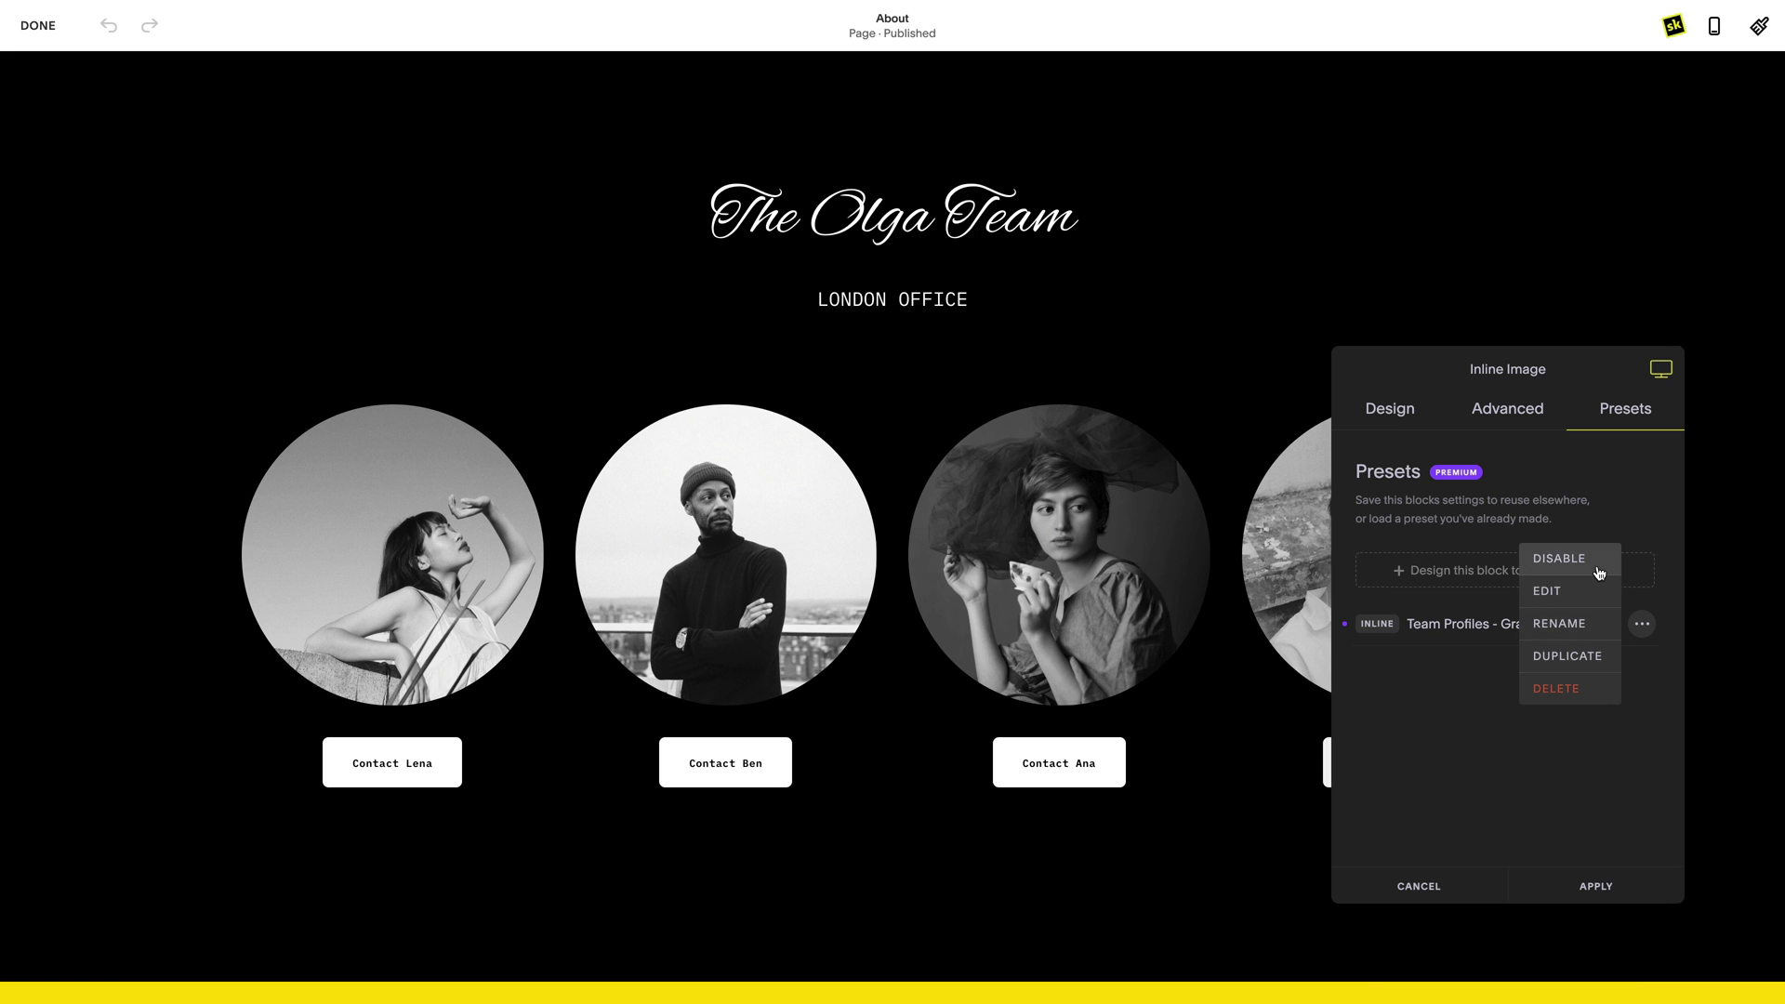
left_click(1599, 570)
left_click(1641, 627)
left_click(1563, 561)
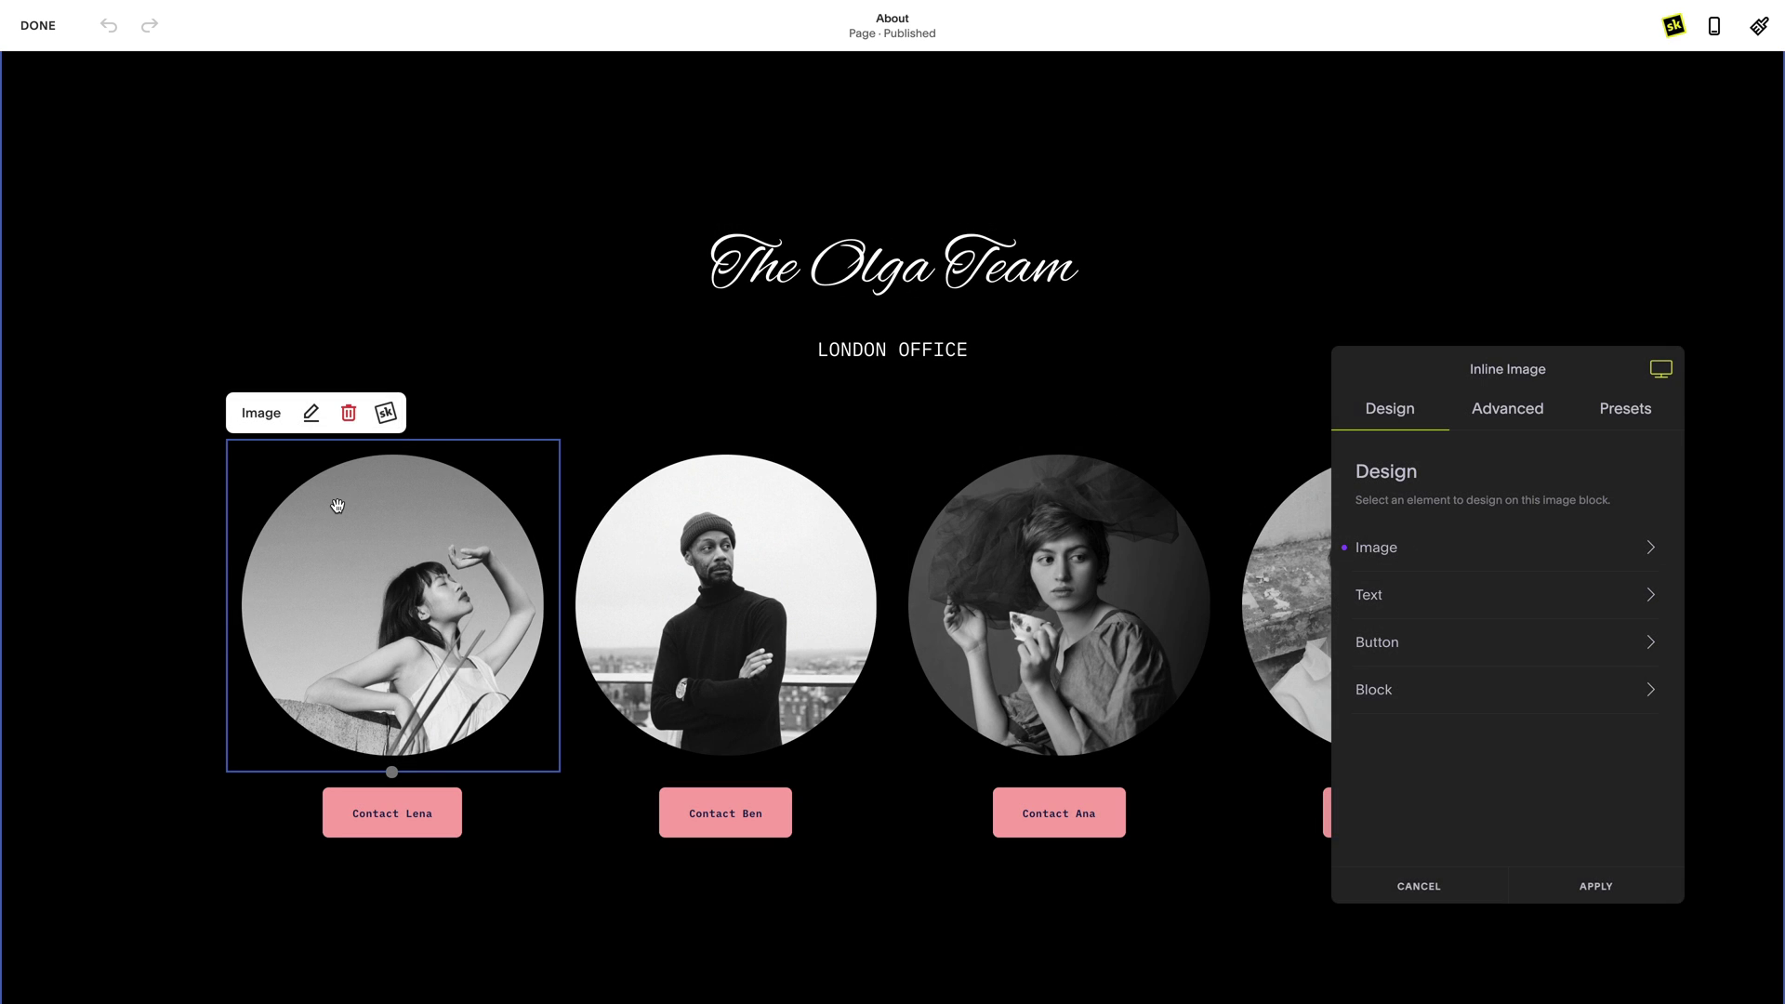
left_click(1667, 420)
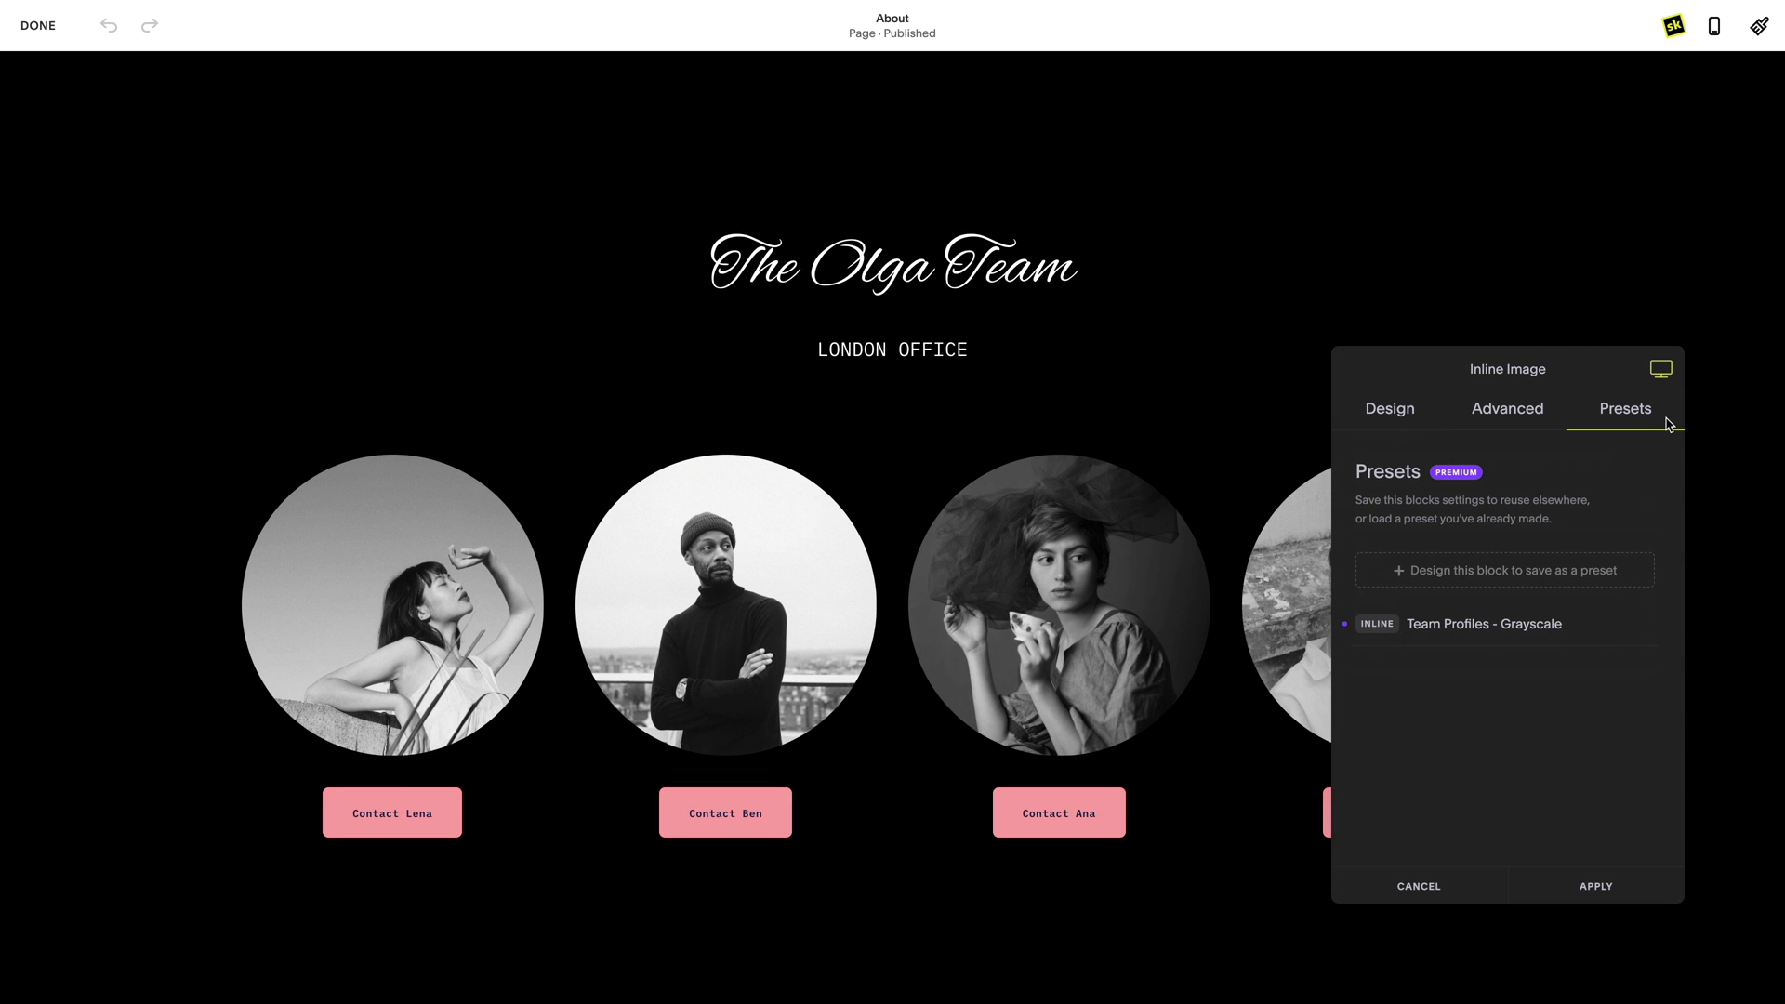
left_click(1642, 627)
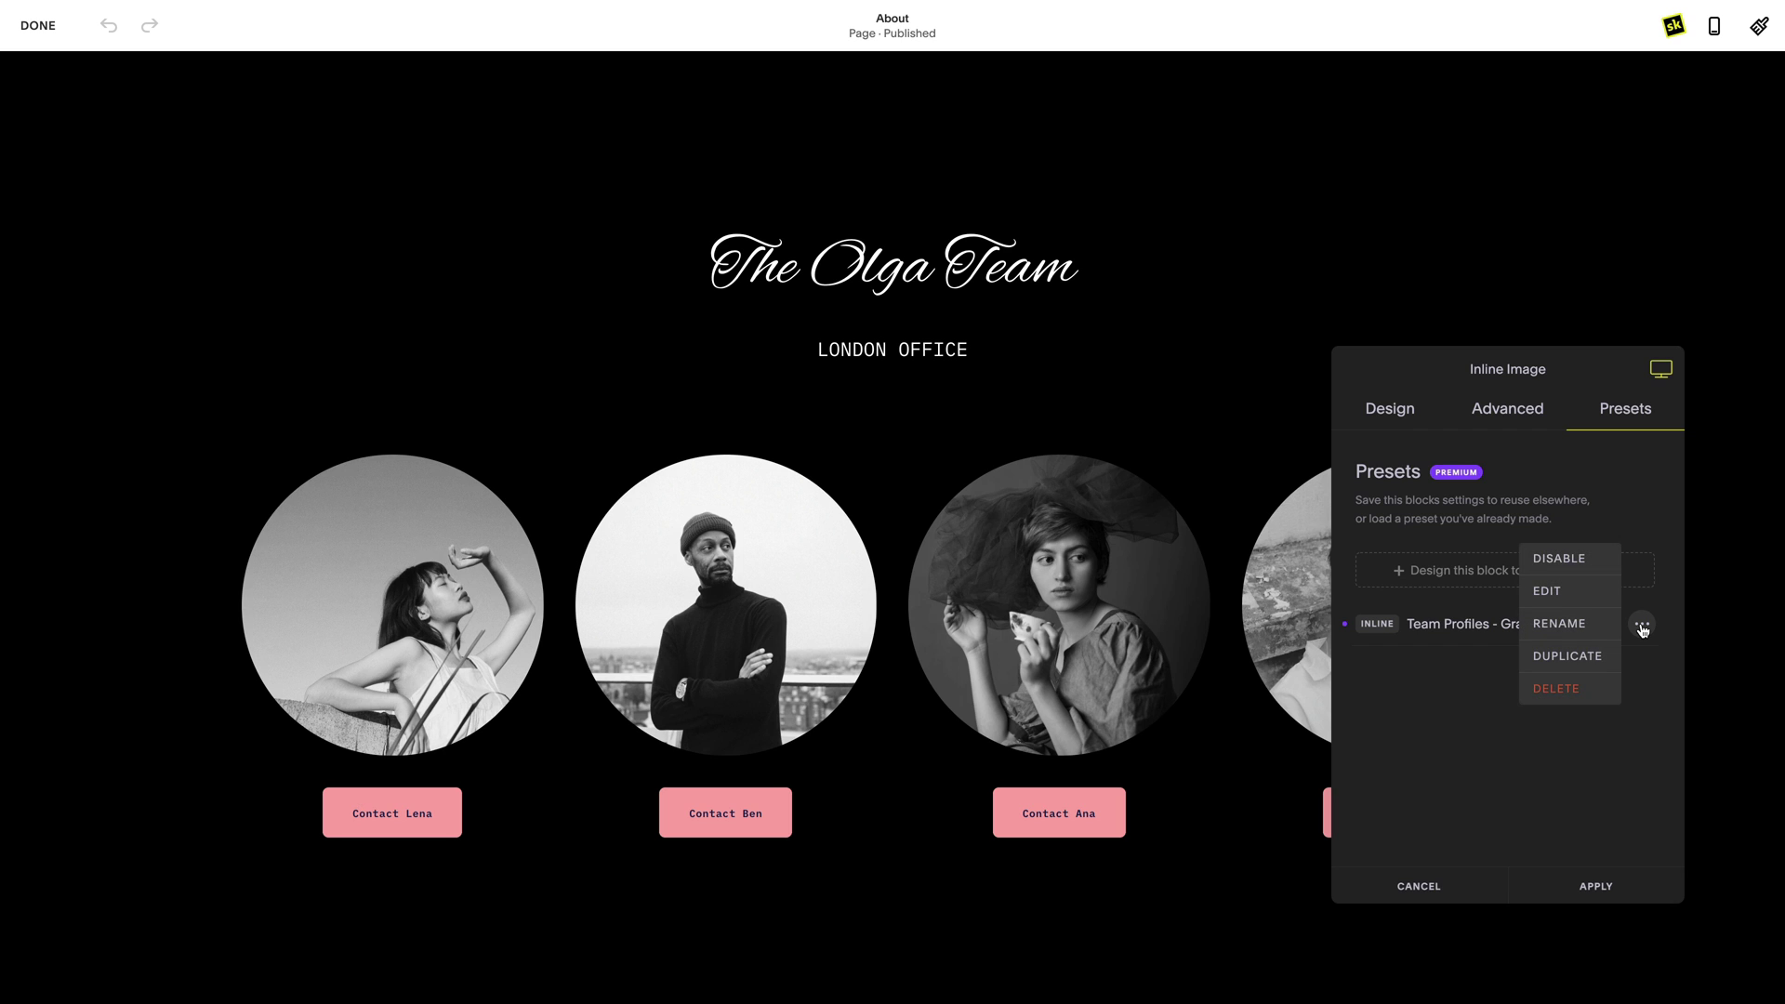
left_click(1611, 692)
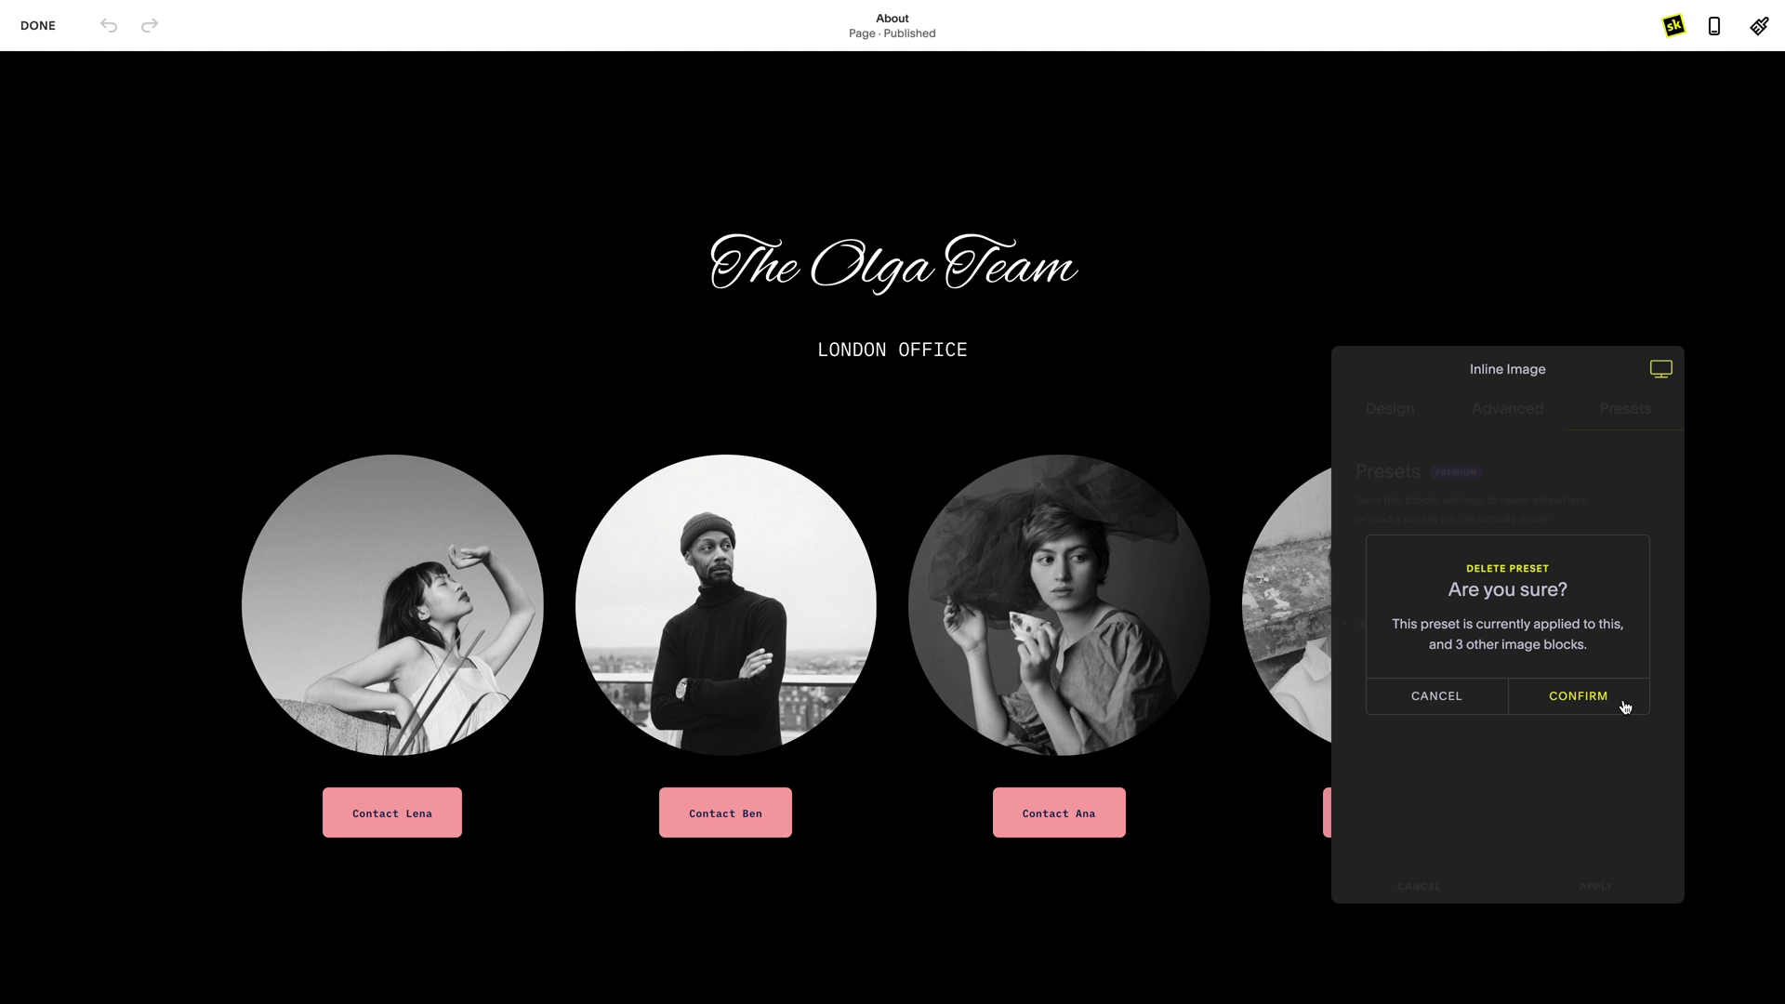
left_click(1625, 706)
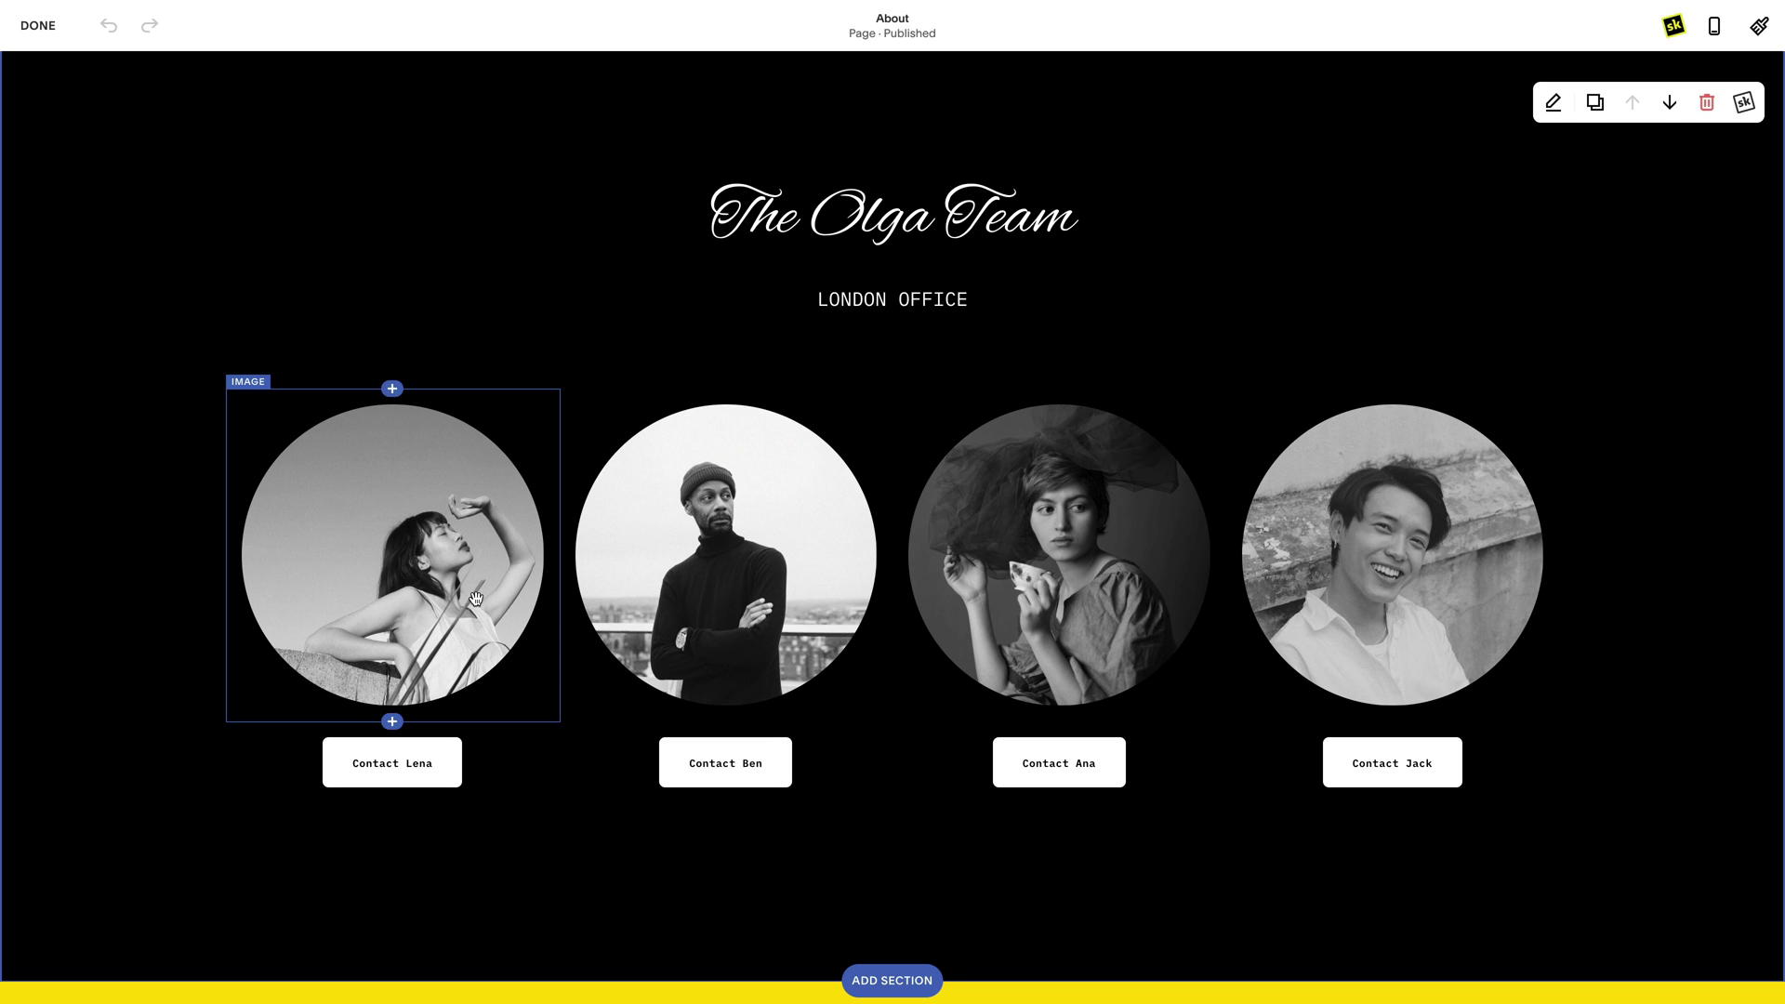
Open the Team Profiles - Grayscale preset for editing from the leftmost photo.
left_click(476, 598)
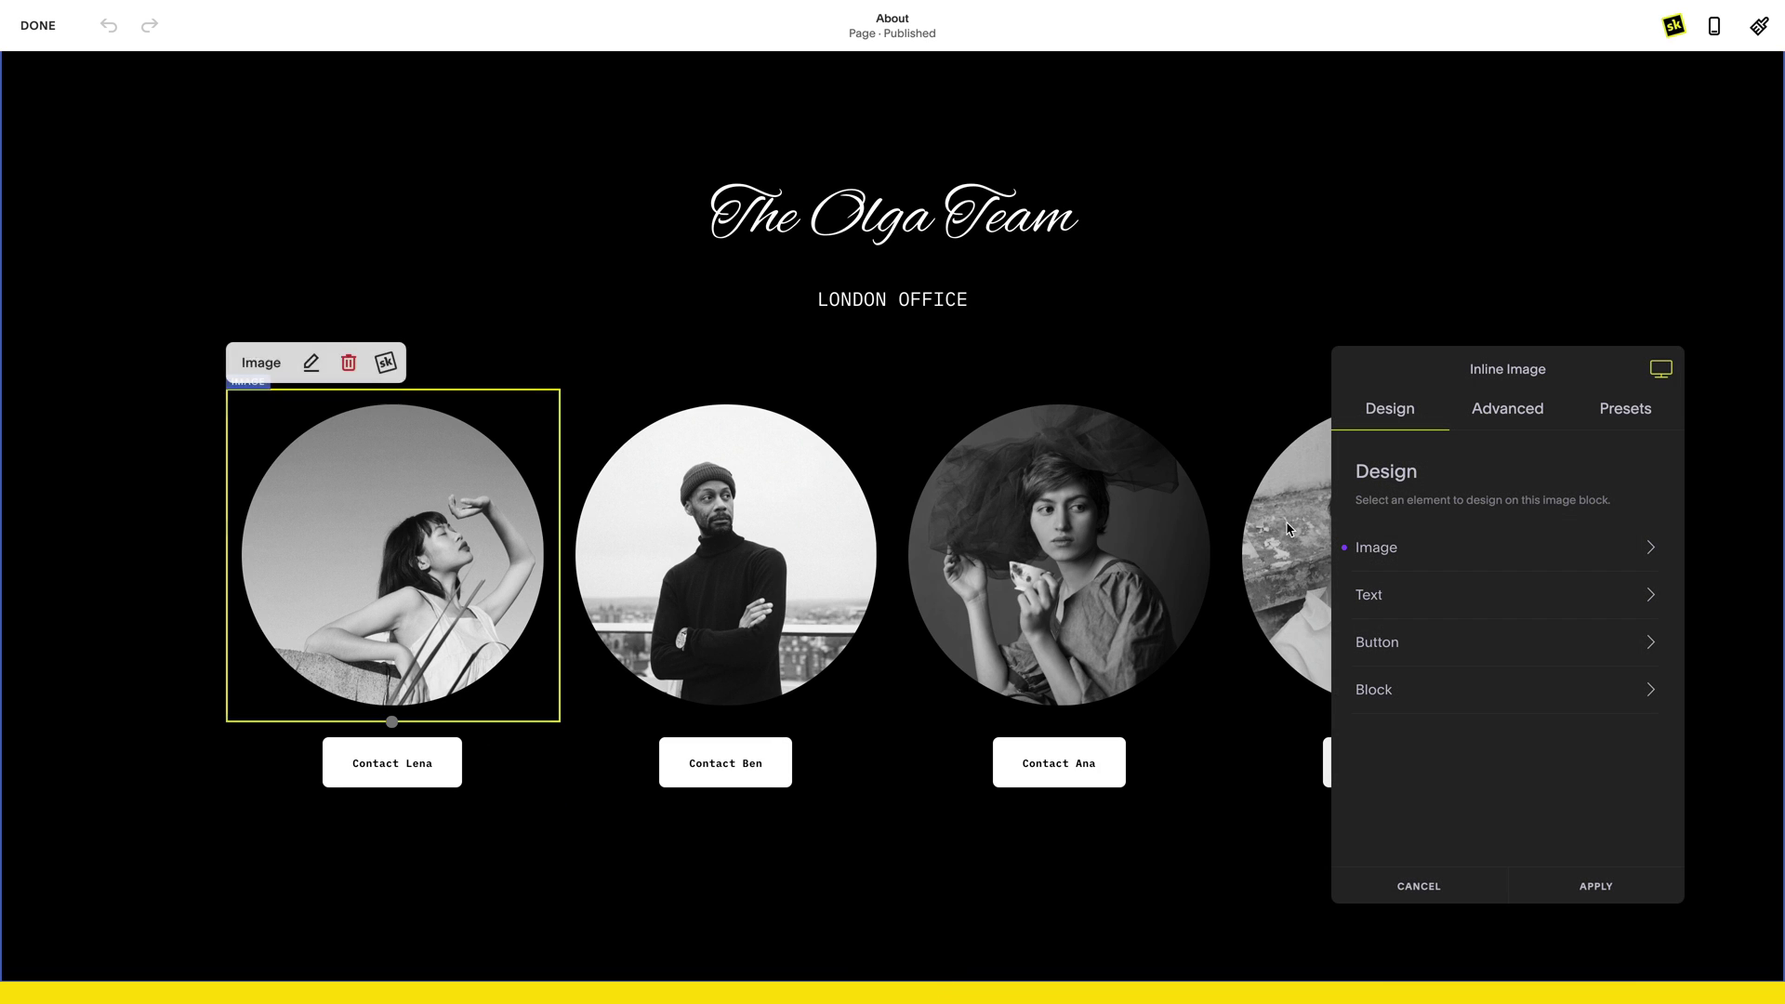
left_click(1642, 418)
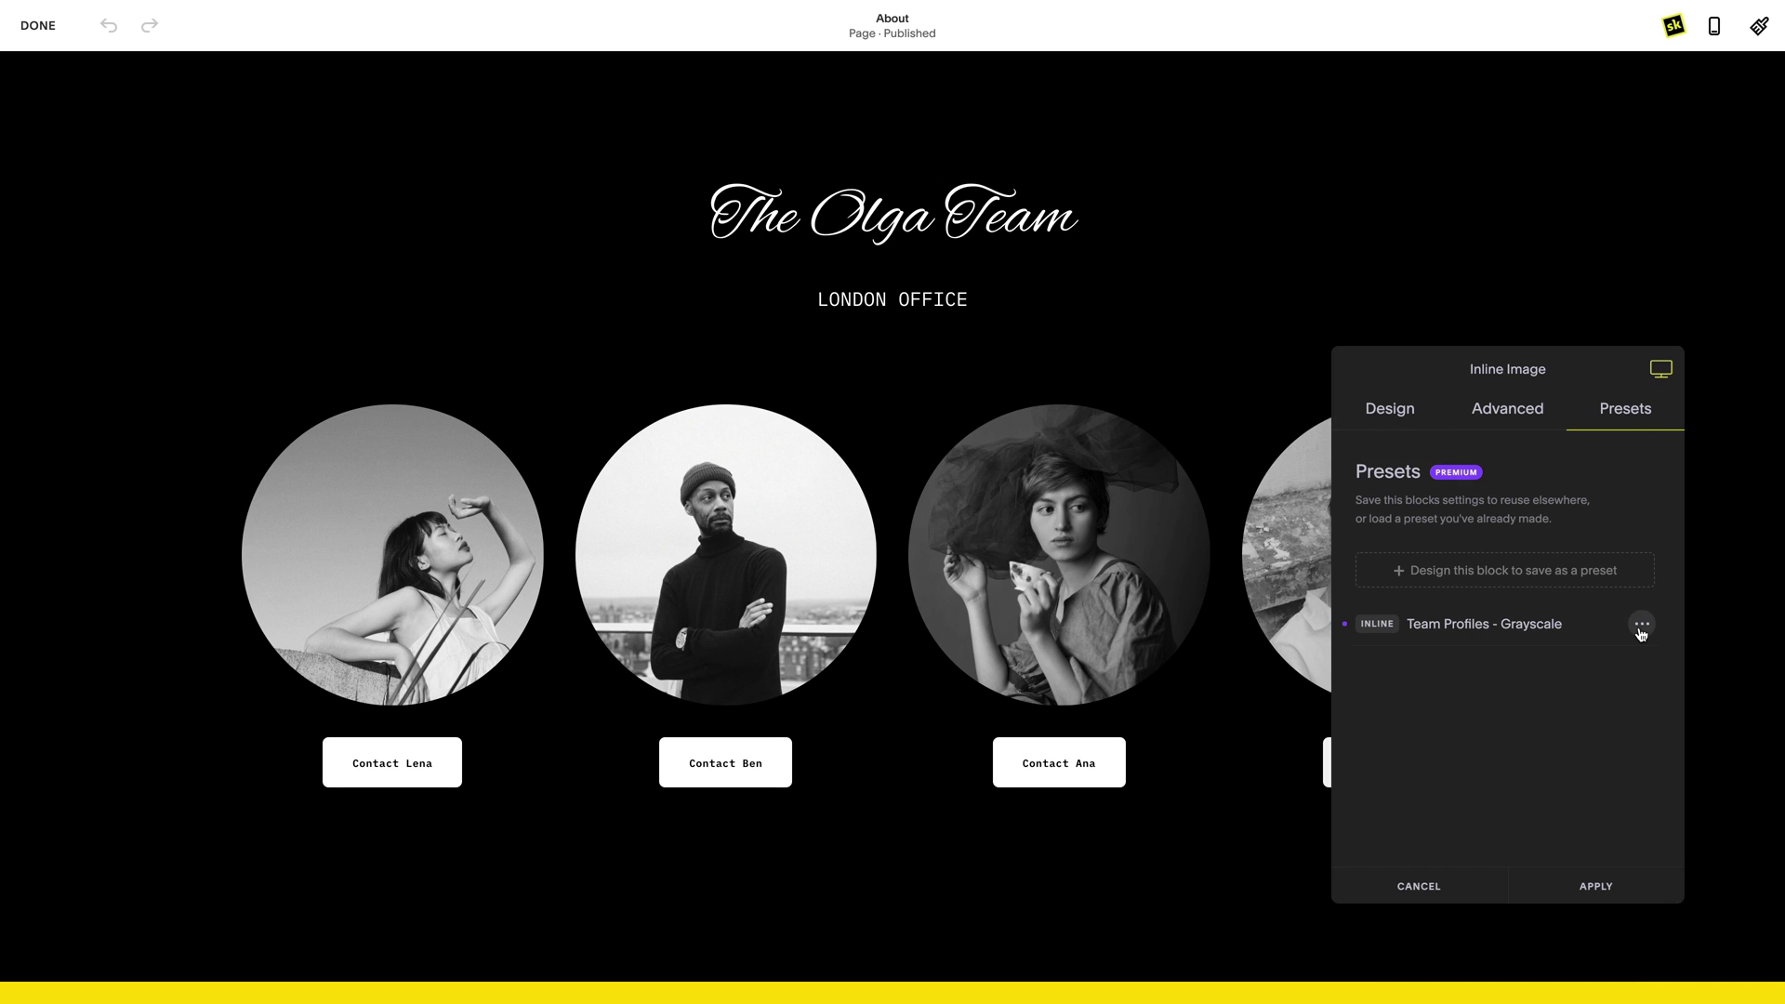
left_click(1641, 624)
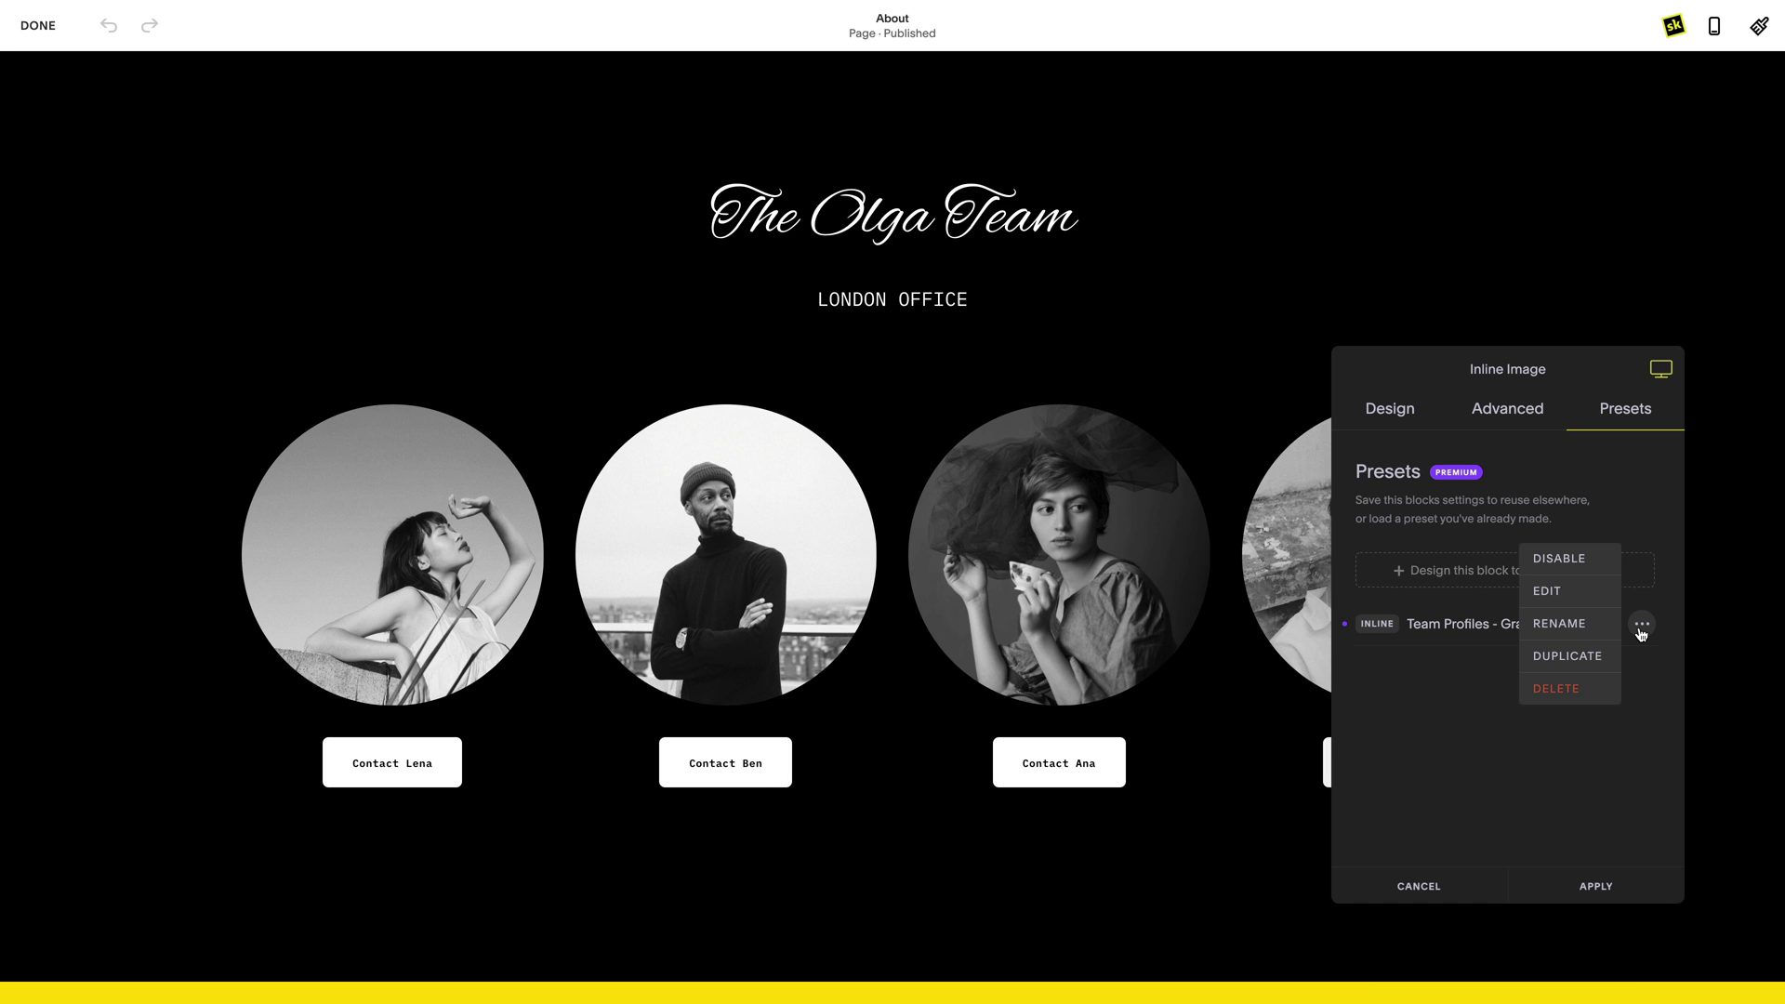
left_click(1605, 602)
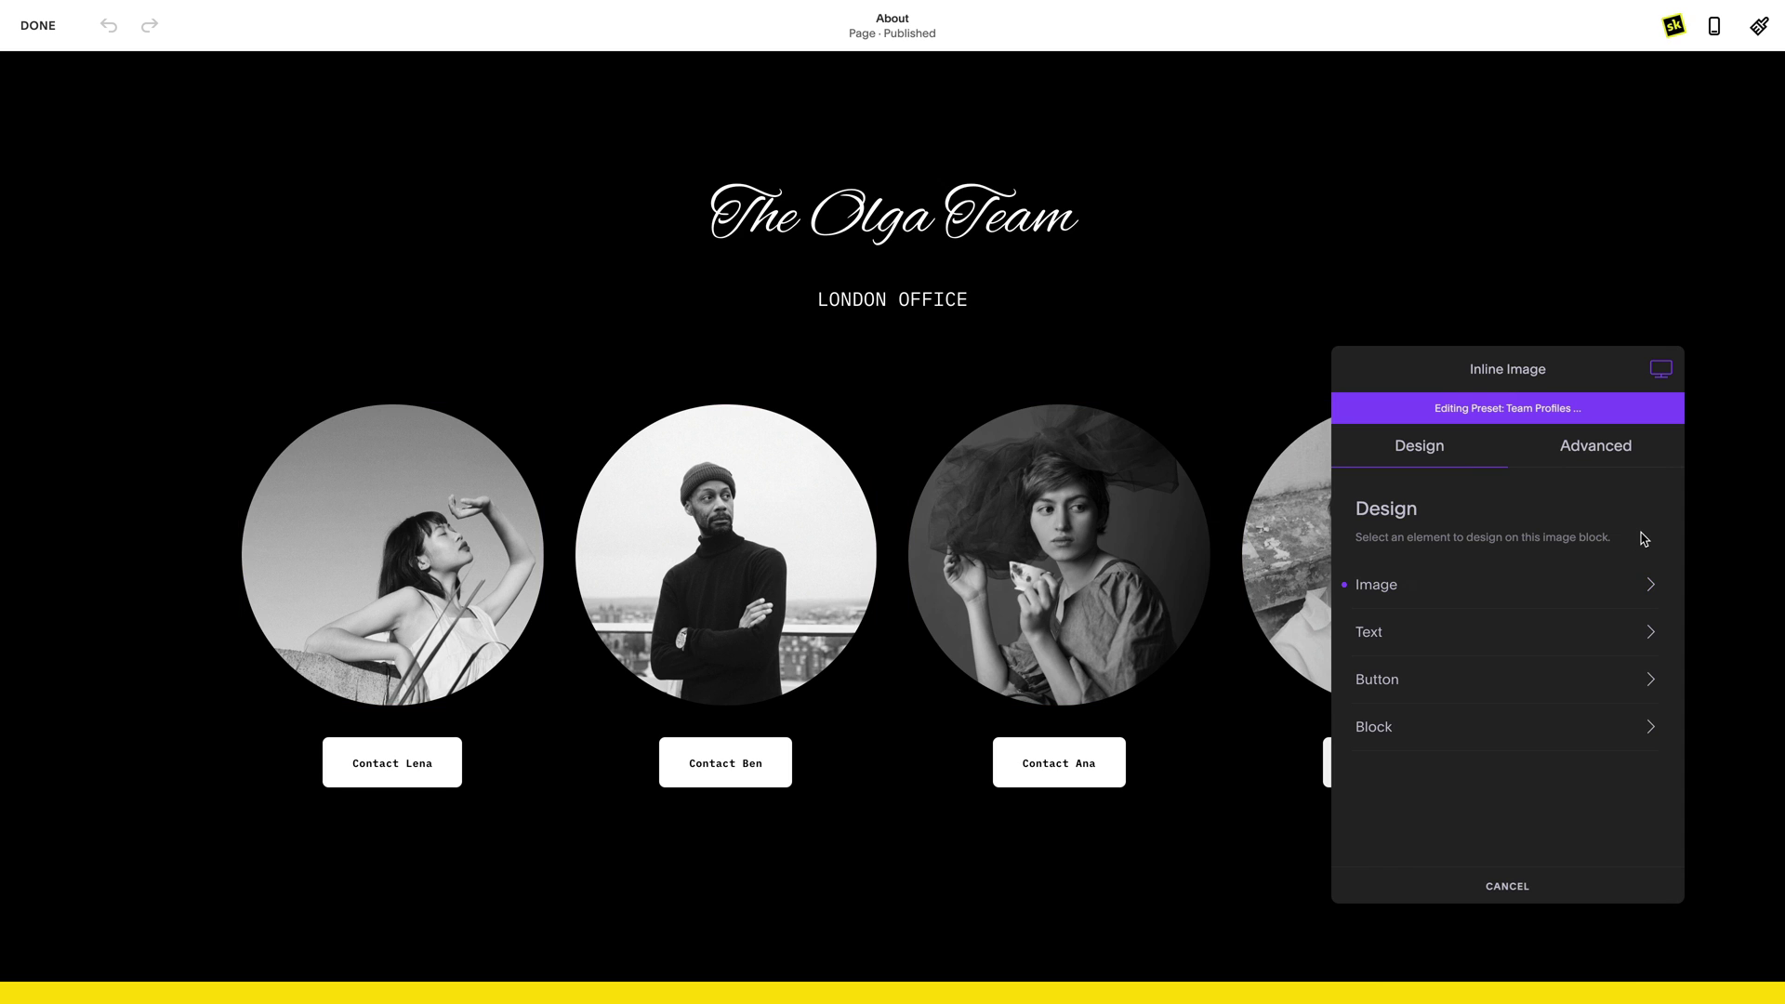
Enable Tethered Elements, set block Vertical offset to -20px, then update and apply the preset.
left_click(1606, 590)
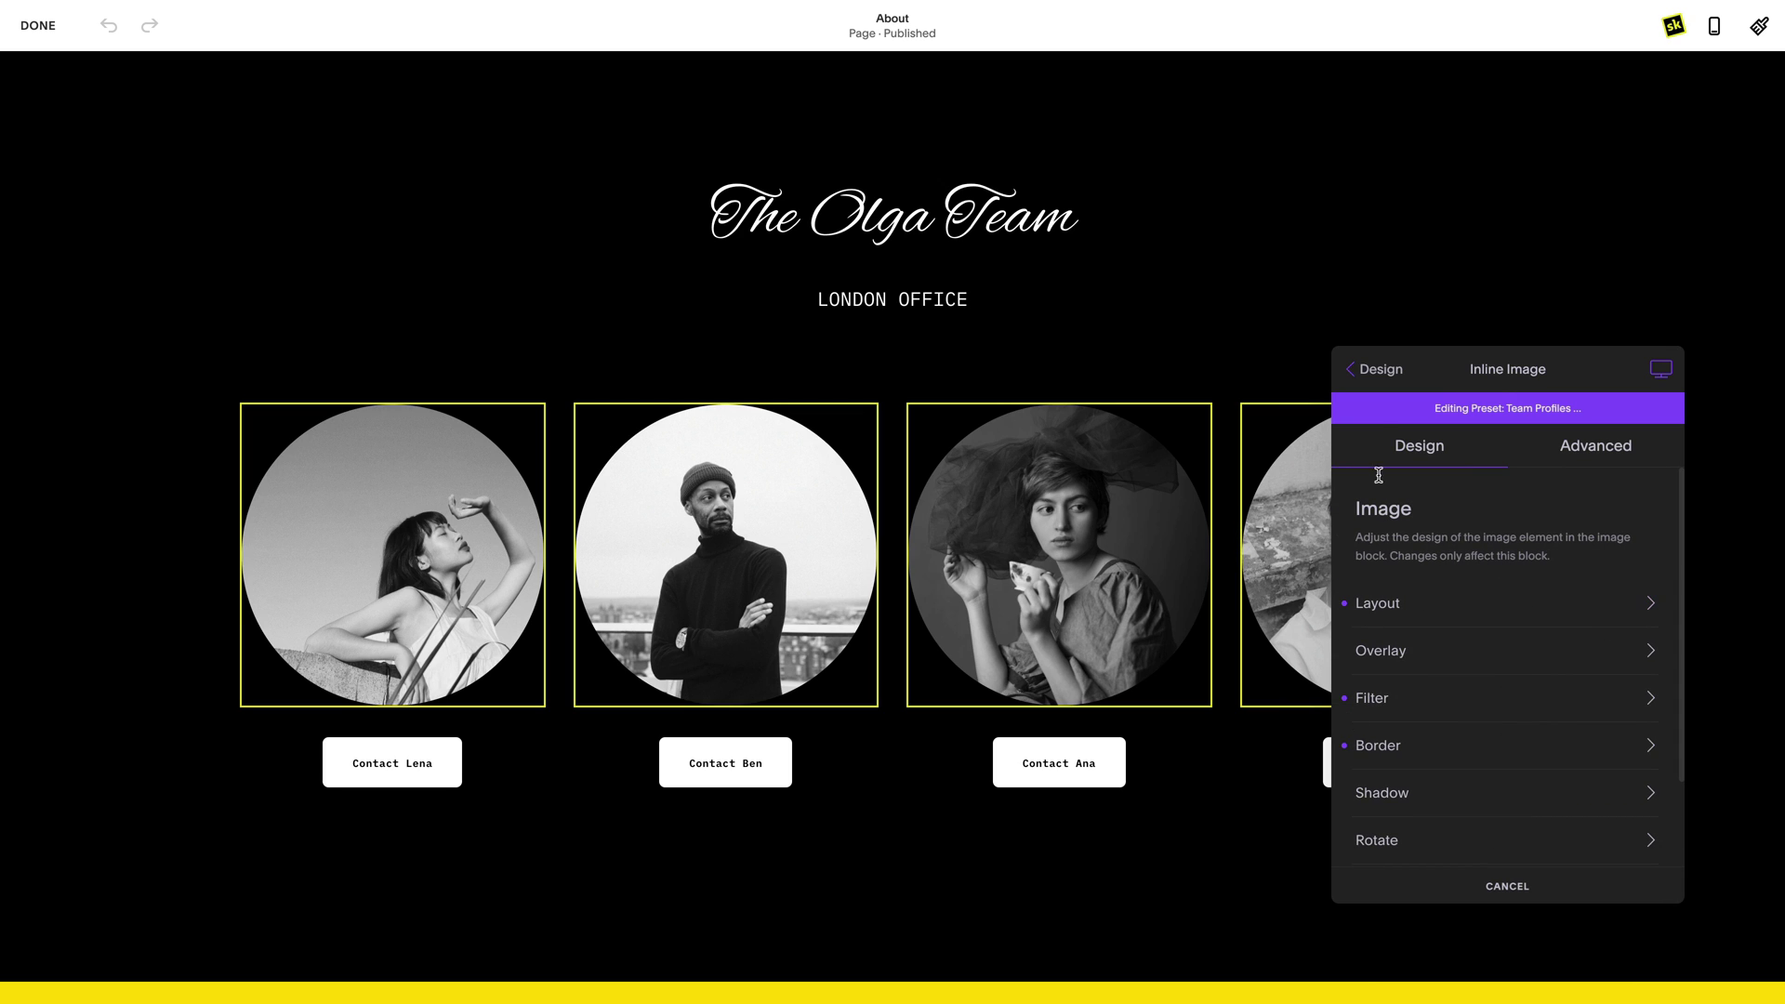
left_click(1373, 372)
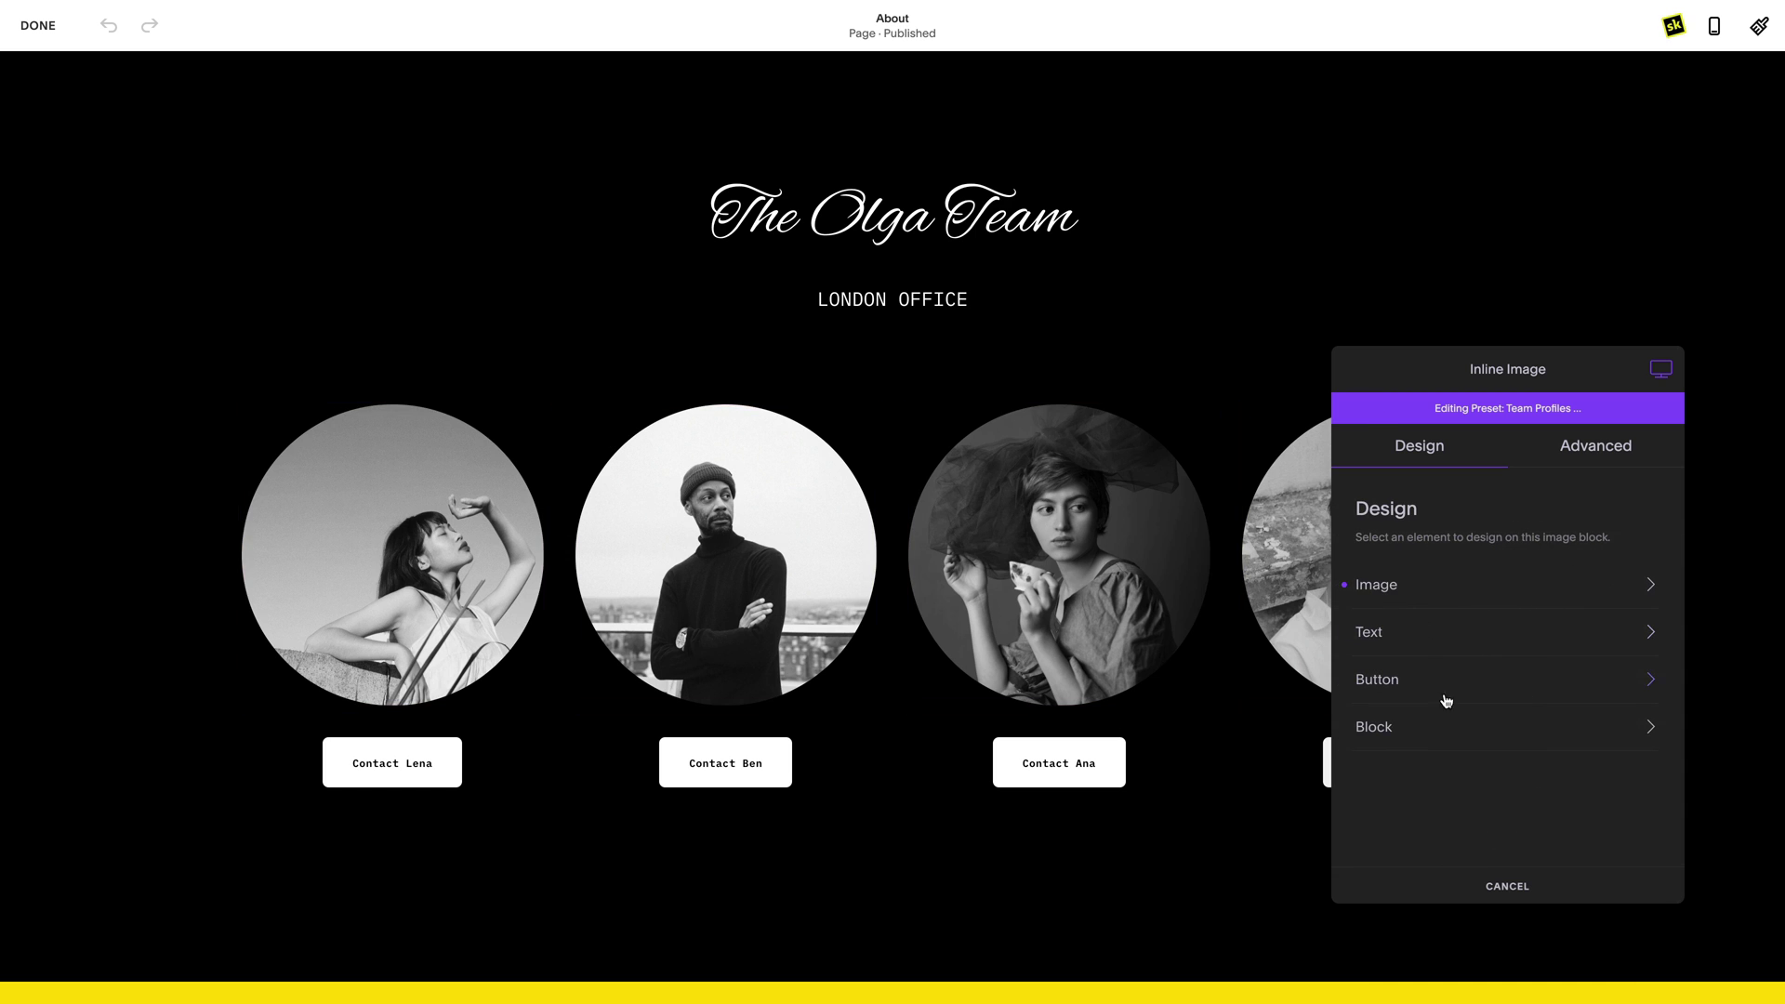
left_click(1466, 735)
left_click(1480, 606)
scroll(1487, 628, "down", 5)
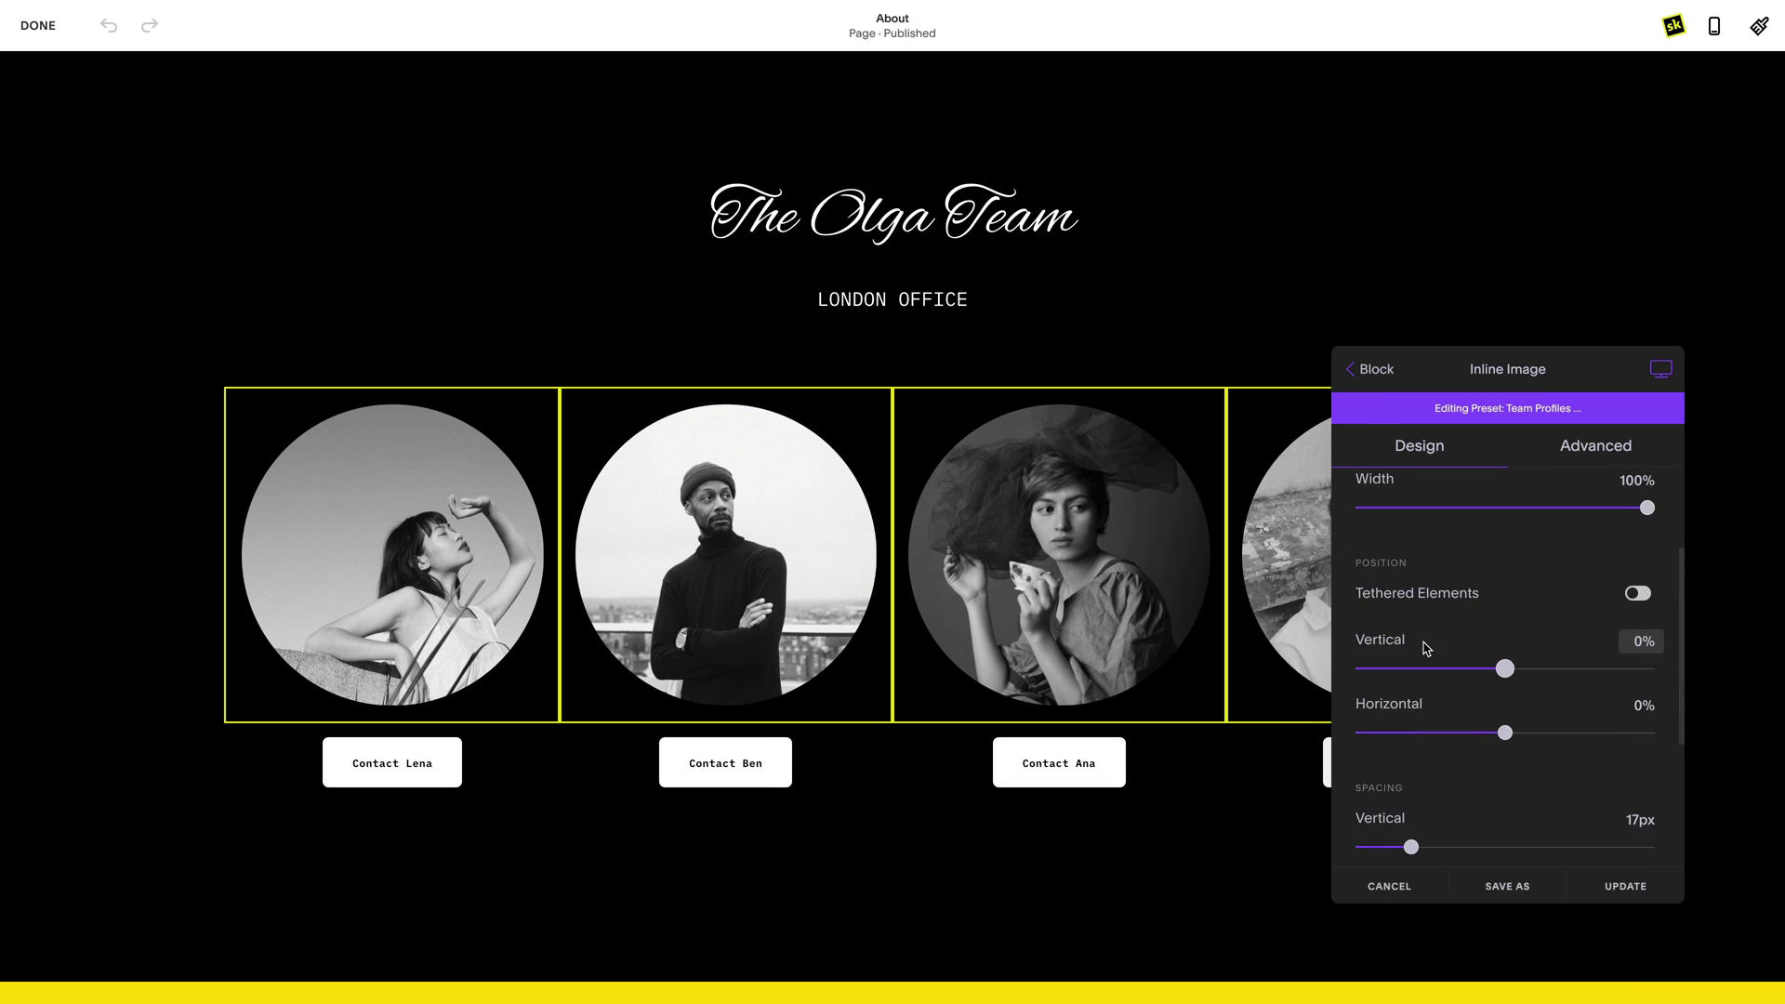
left_click(1637, 594)
mouse_move(1505, 668)
left_mouse_down()
mouse_move(1534, 669)
mouse_move(1496, 669)
left_mouse_up()
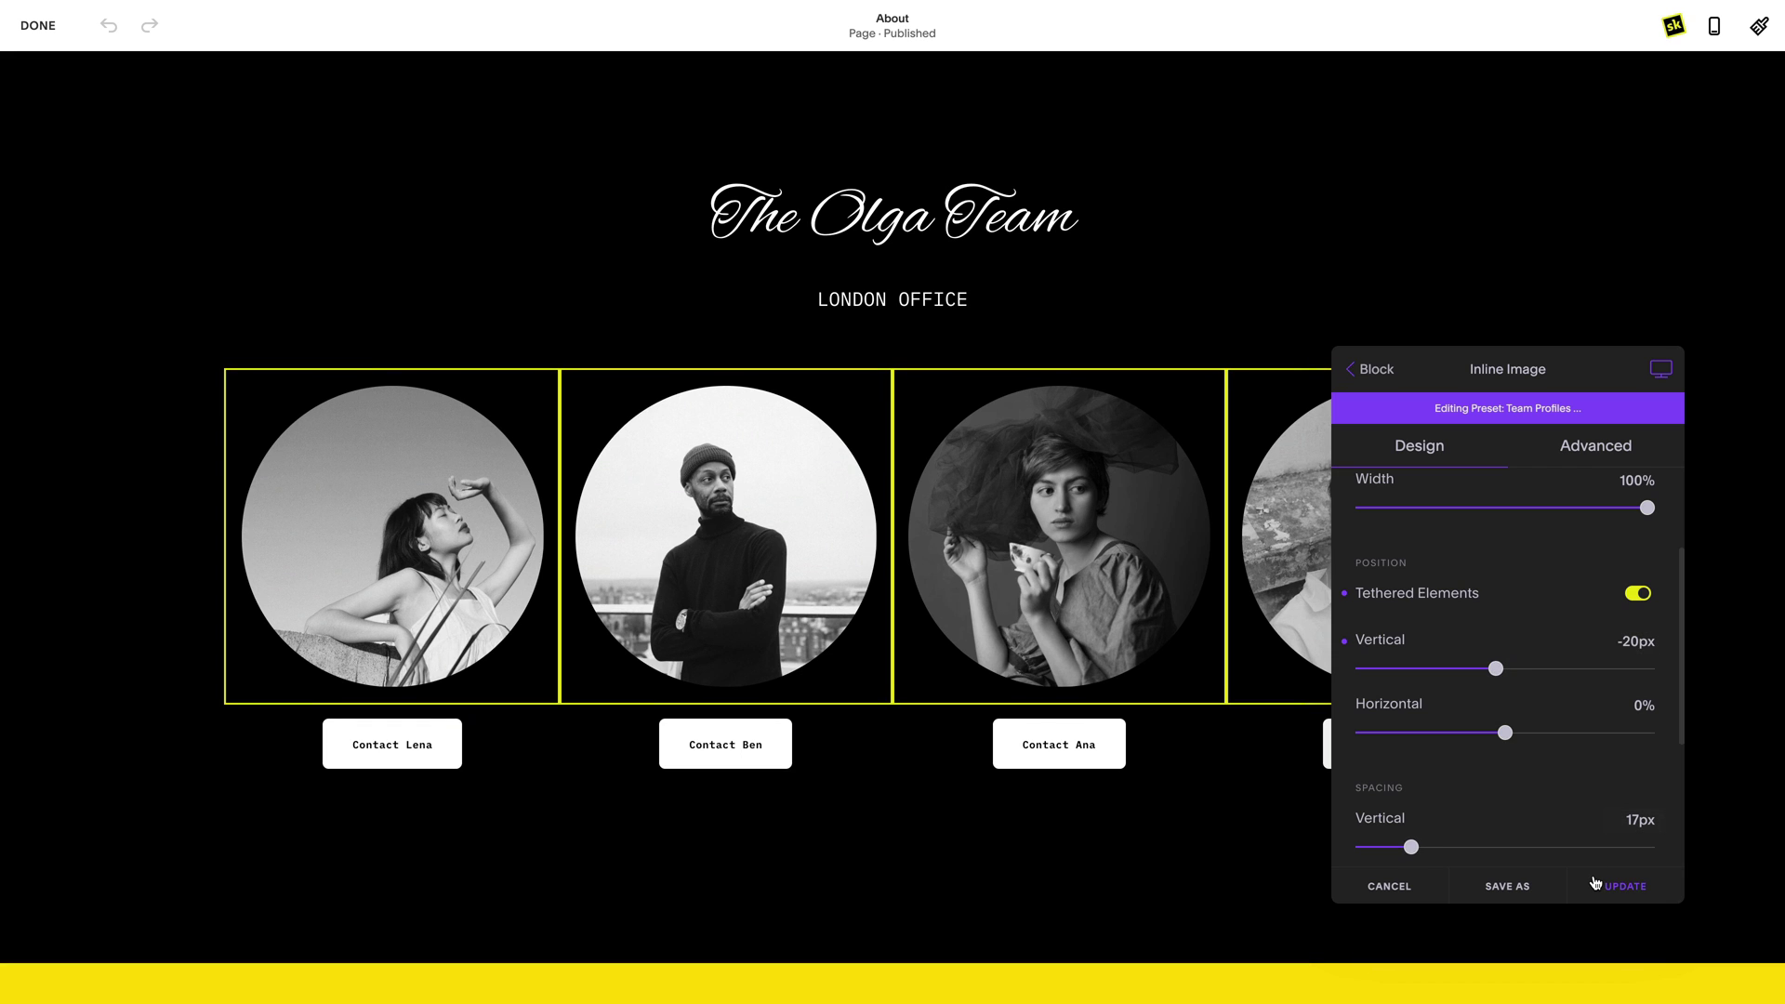
left_click(1595, 882)
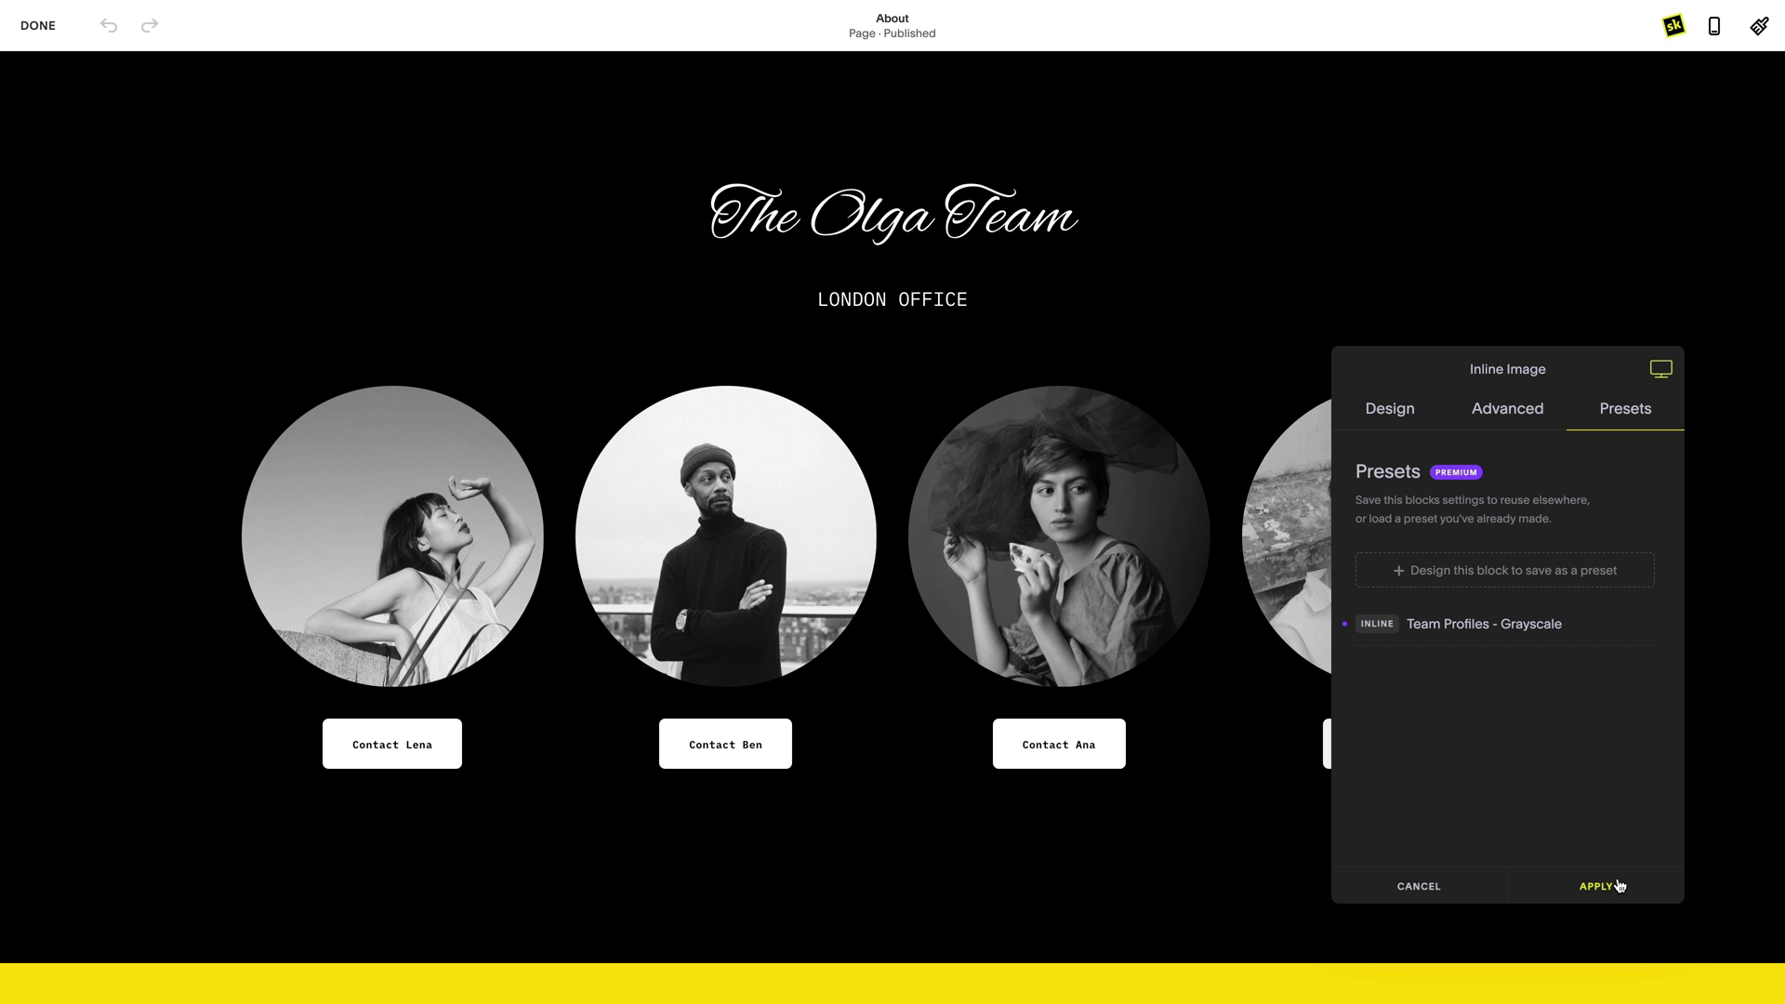
left_click(1619, 885)
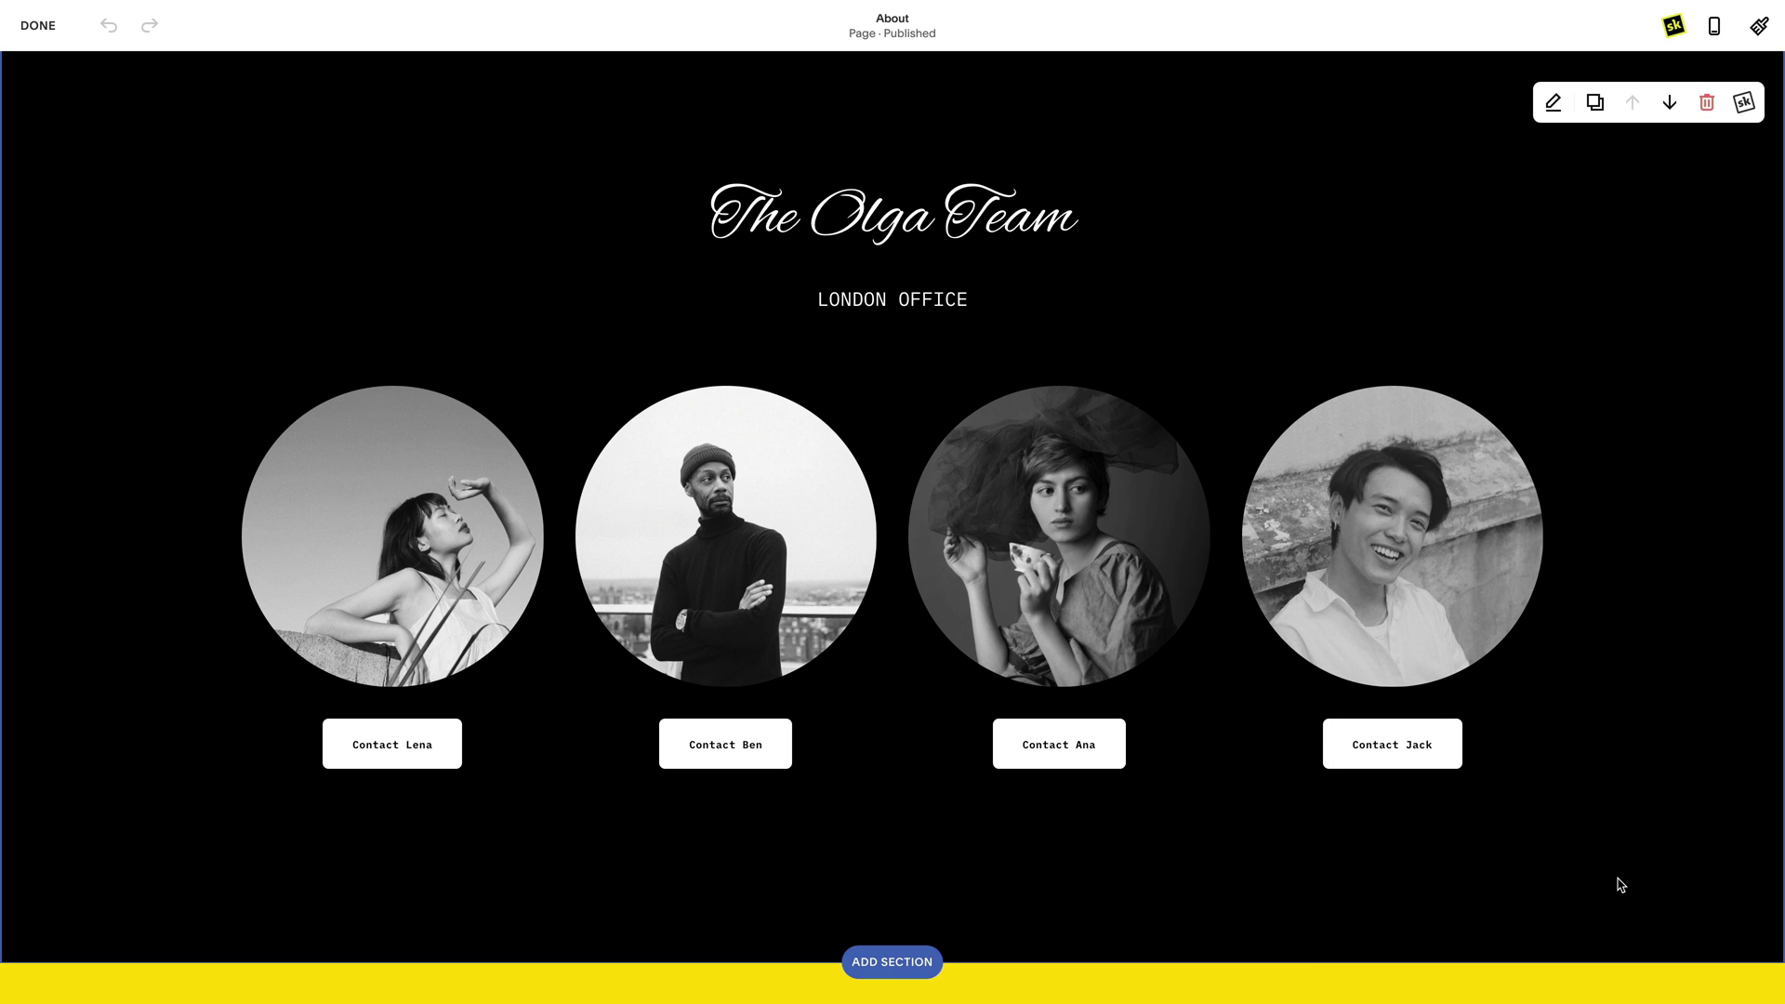
Give the leftmost photo 50% rounding with its top-left corner unrounded, and apply.
left_click(503, 598)
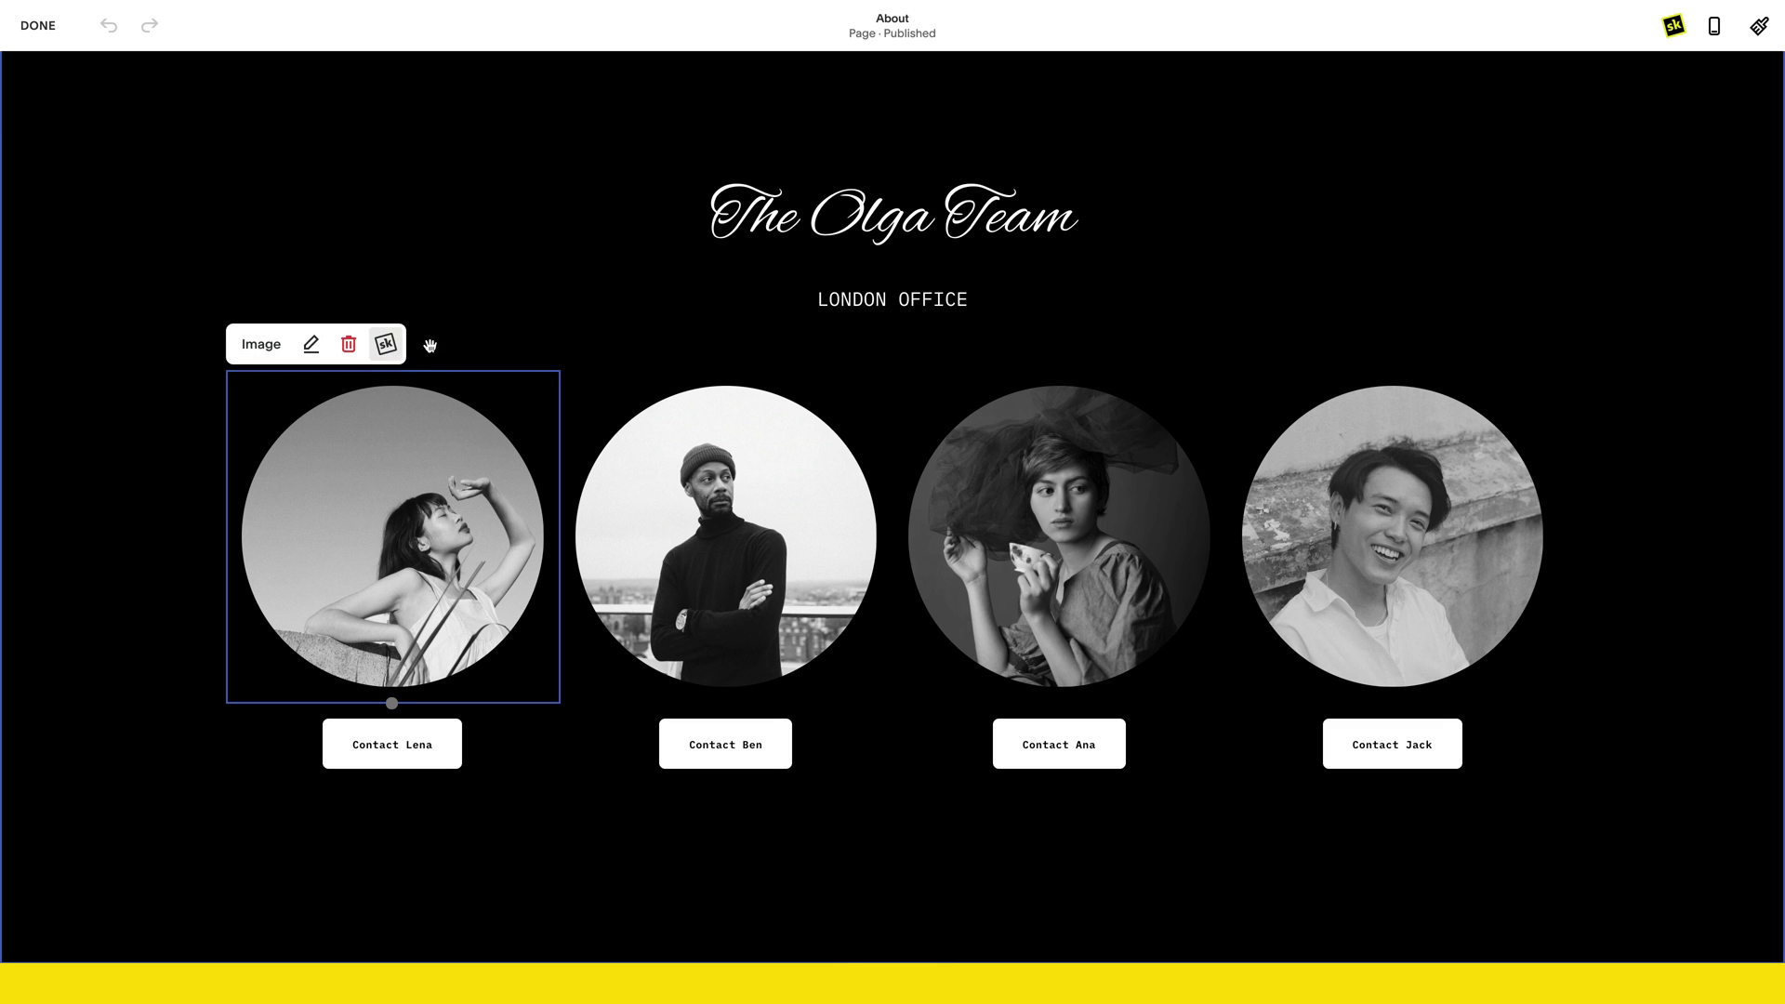
left_click(384, 344)
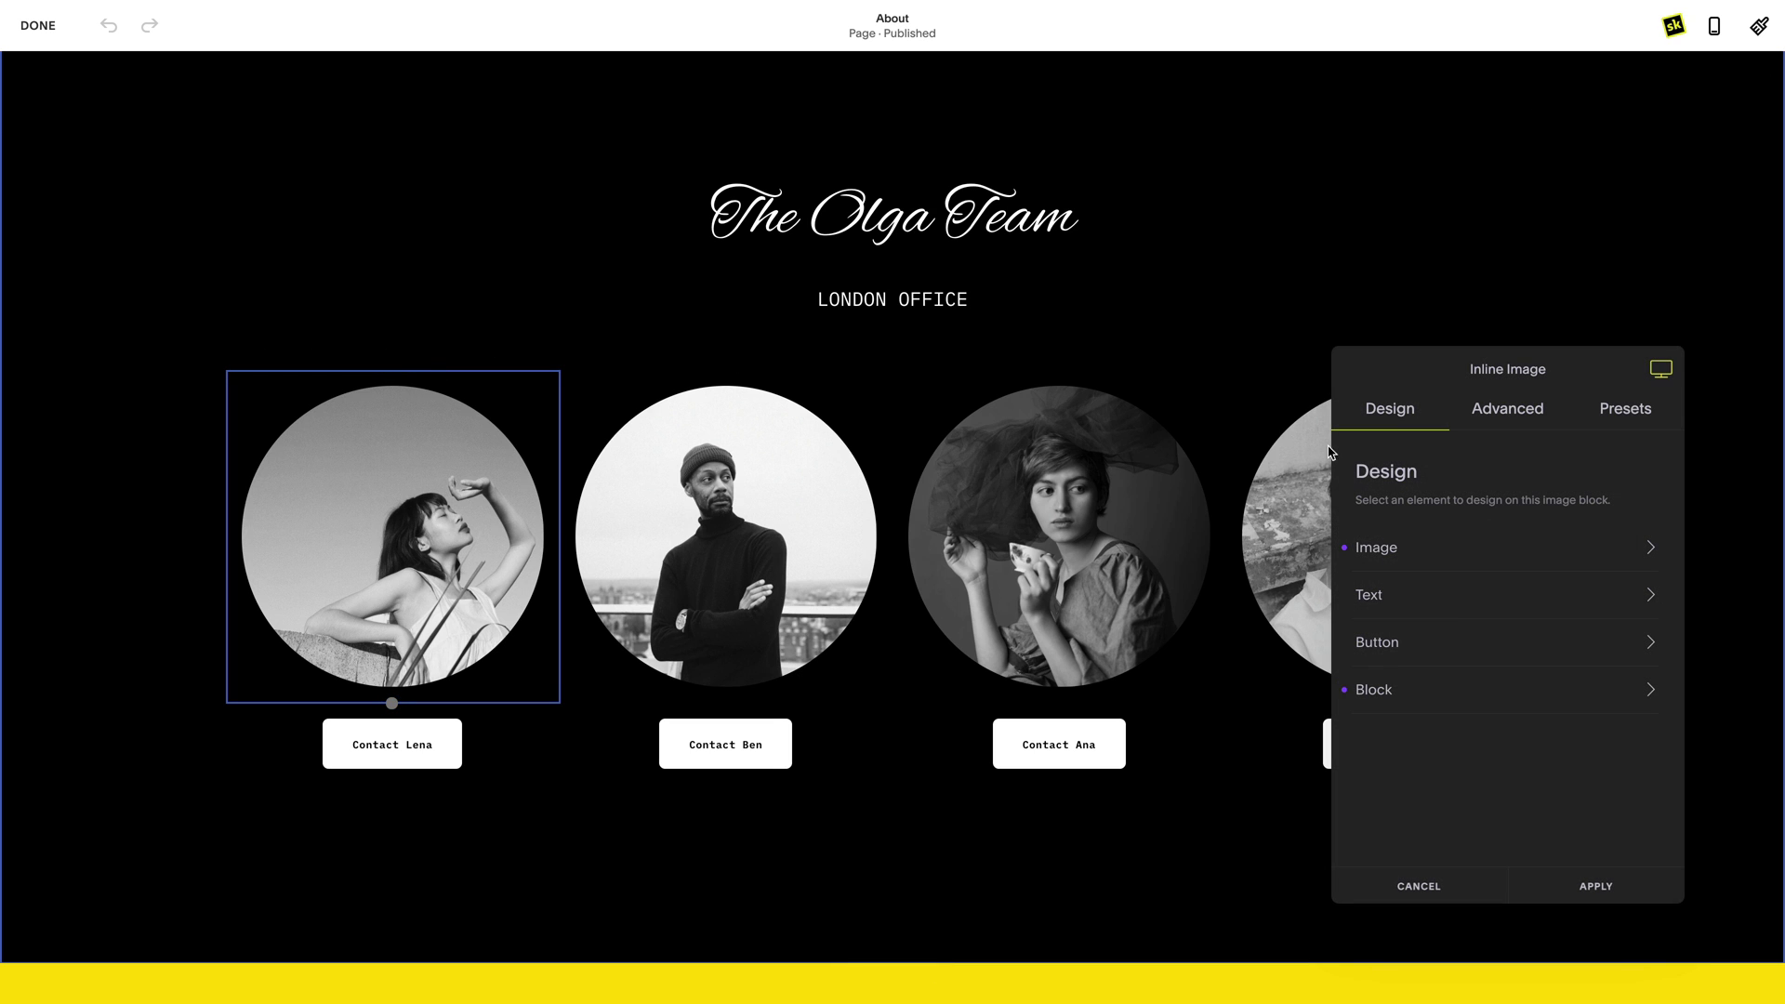
left_click(1469, 554)
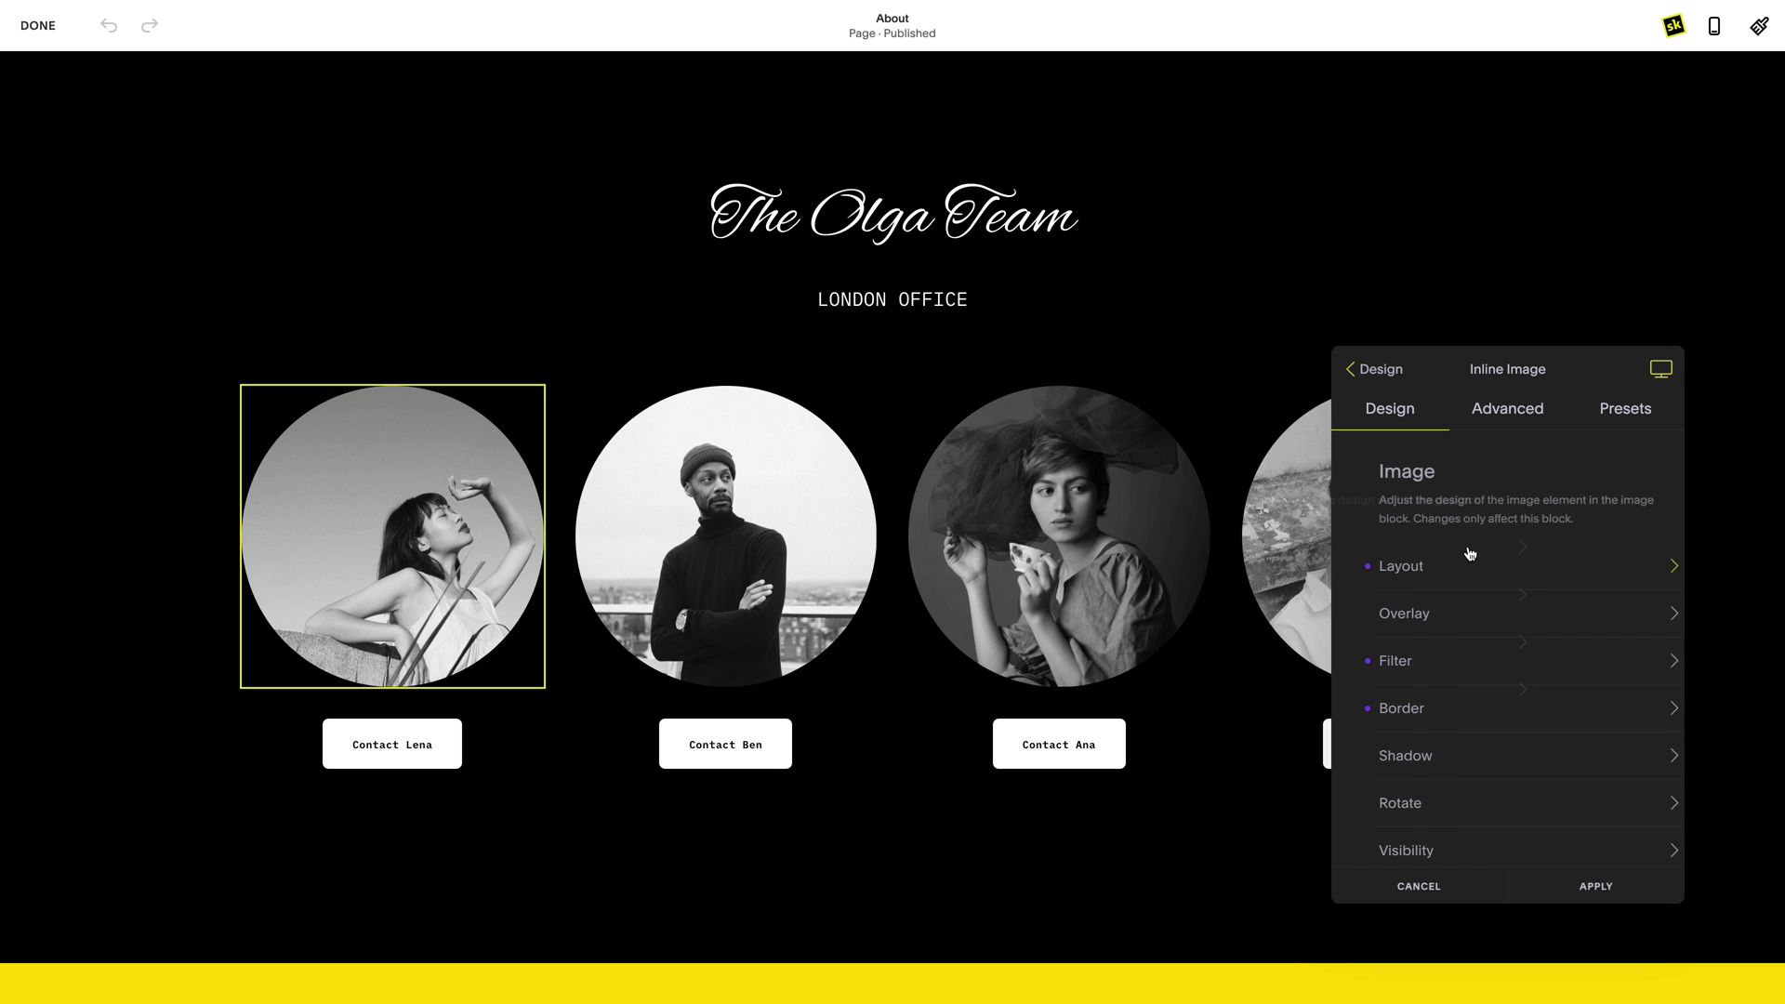
left_click(1483, 713)
scroll(1484, 712, "down", 3)
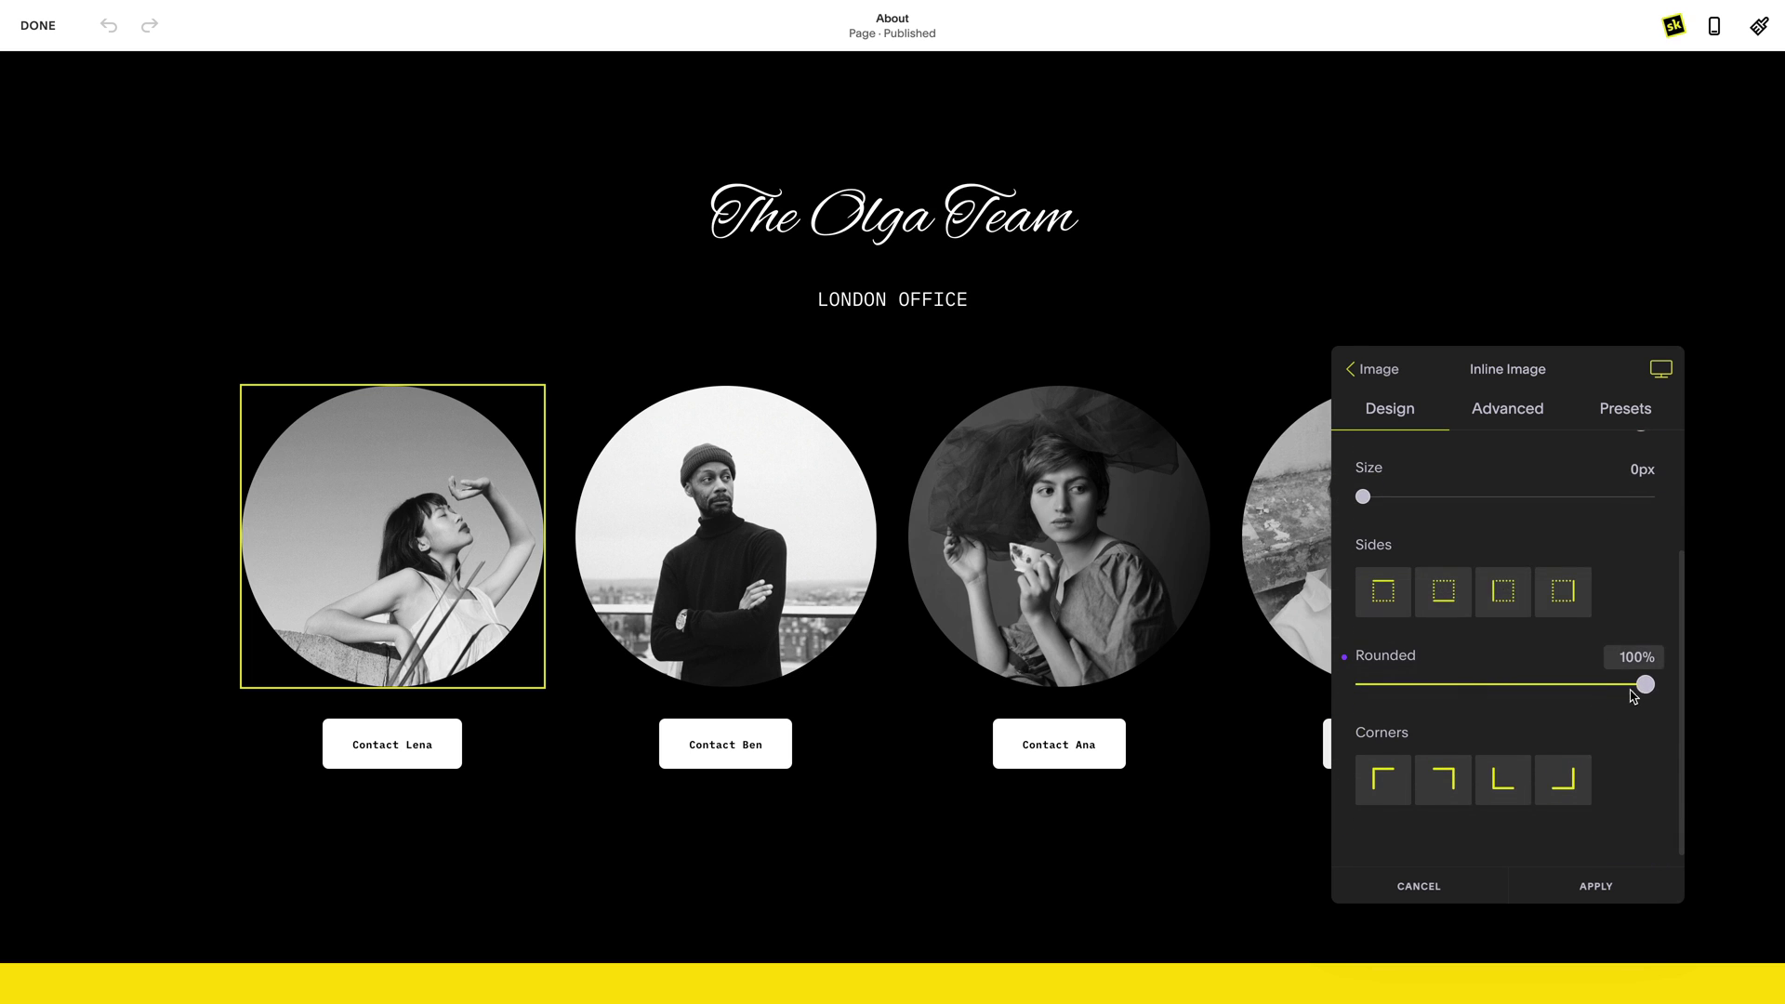
mouse_move(1645, 688)
left_mouse_down()
mouse_move(1360, 685)
mouse_move(1658, 698)
left_mouse_up()
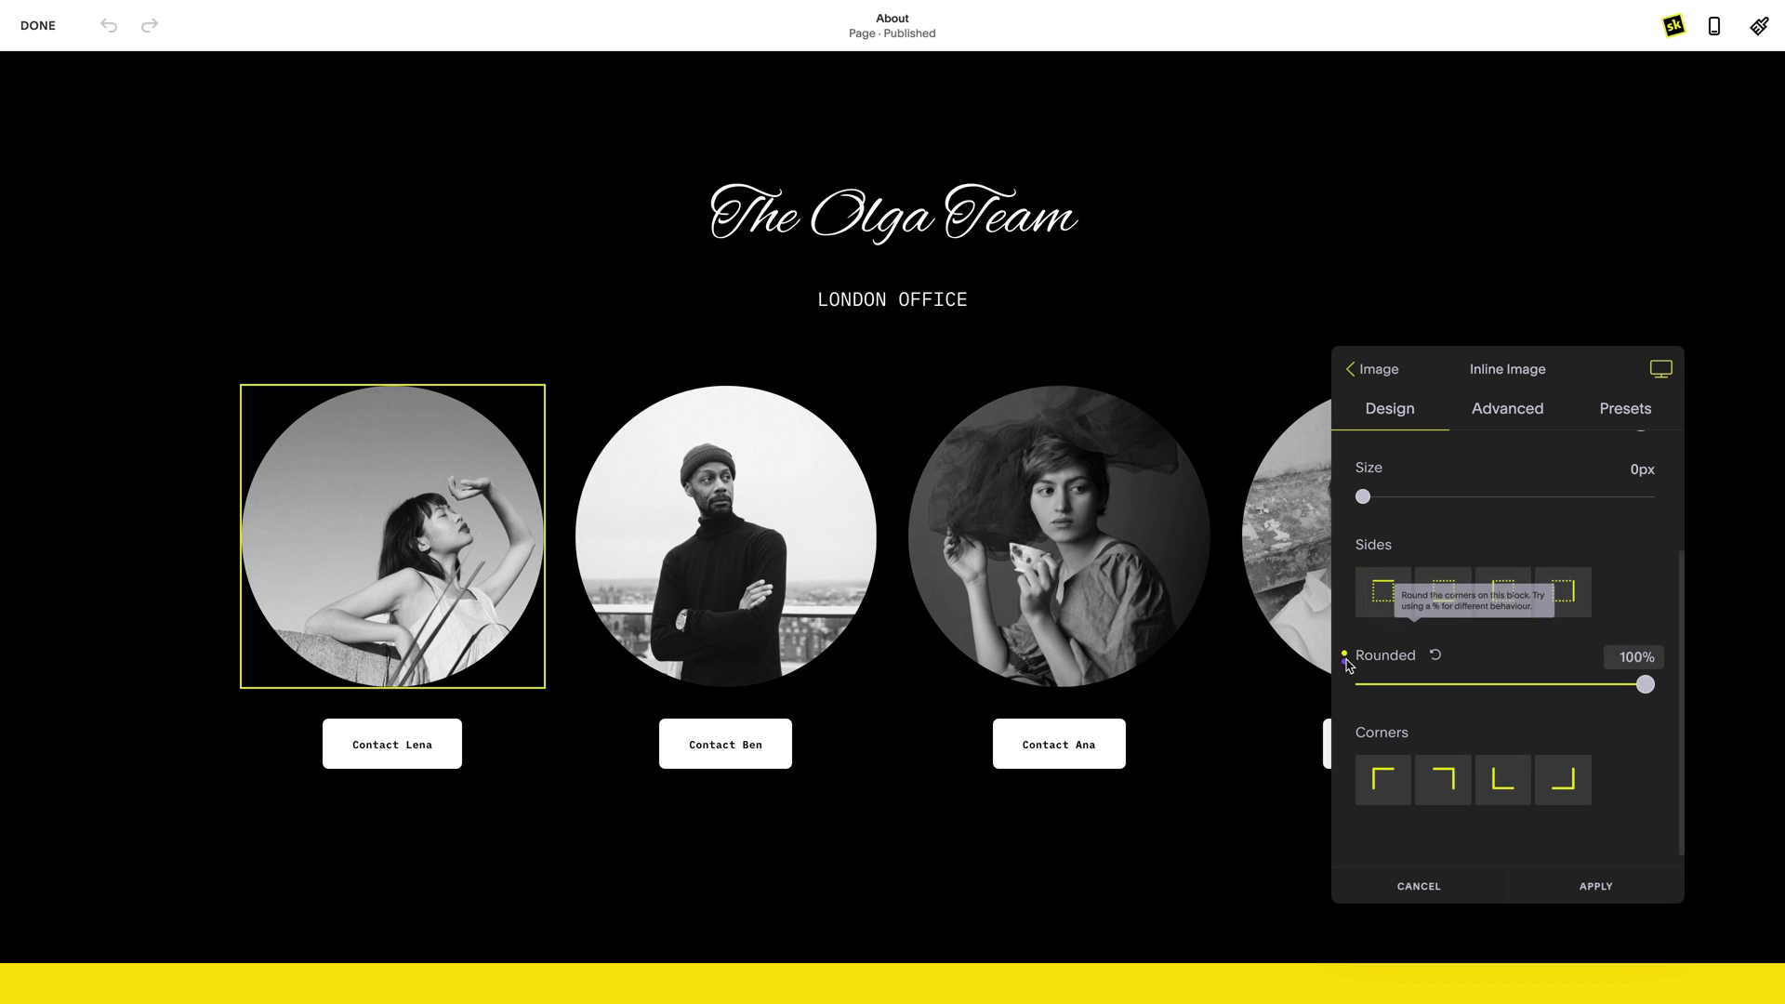
left_click(1382, 777)
left_click_drag(1648, 686, 1505, 686)
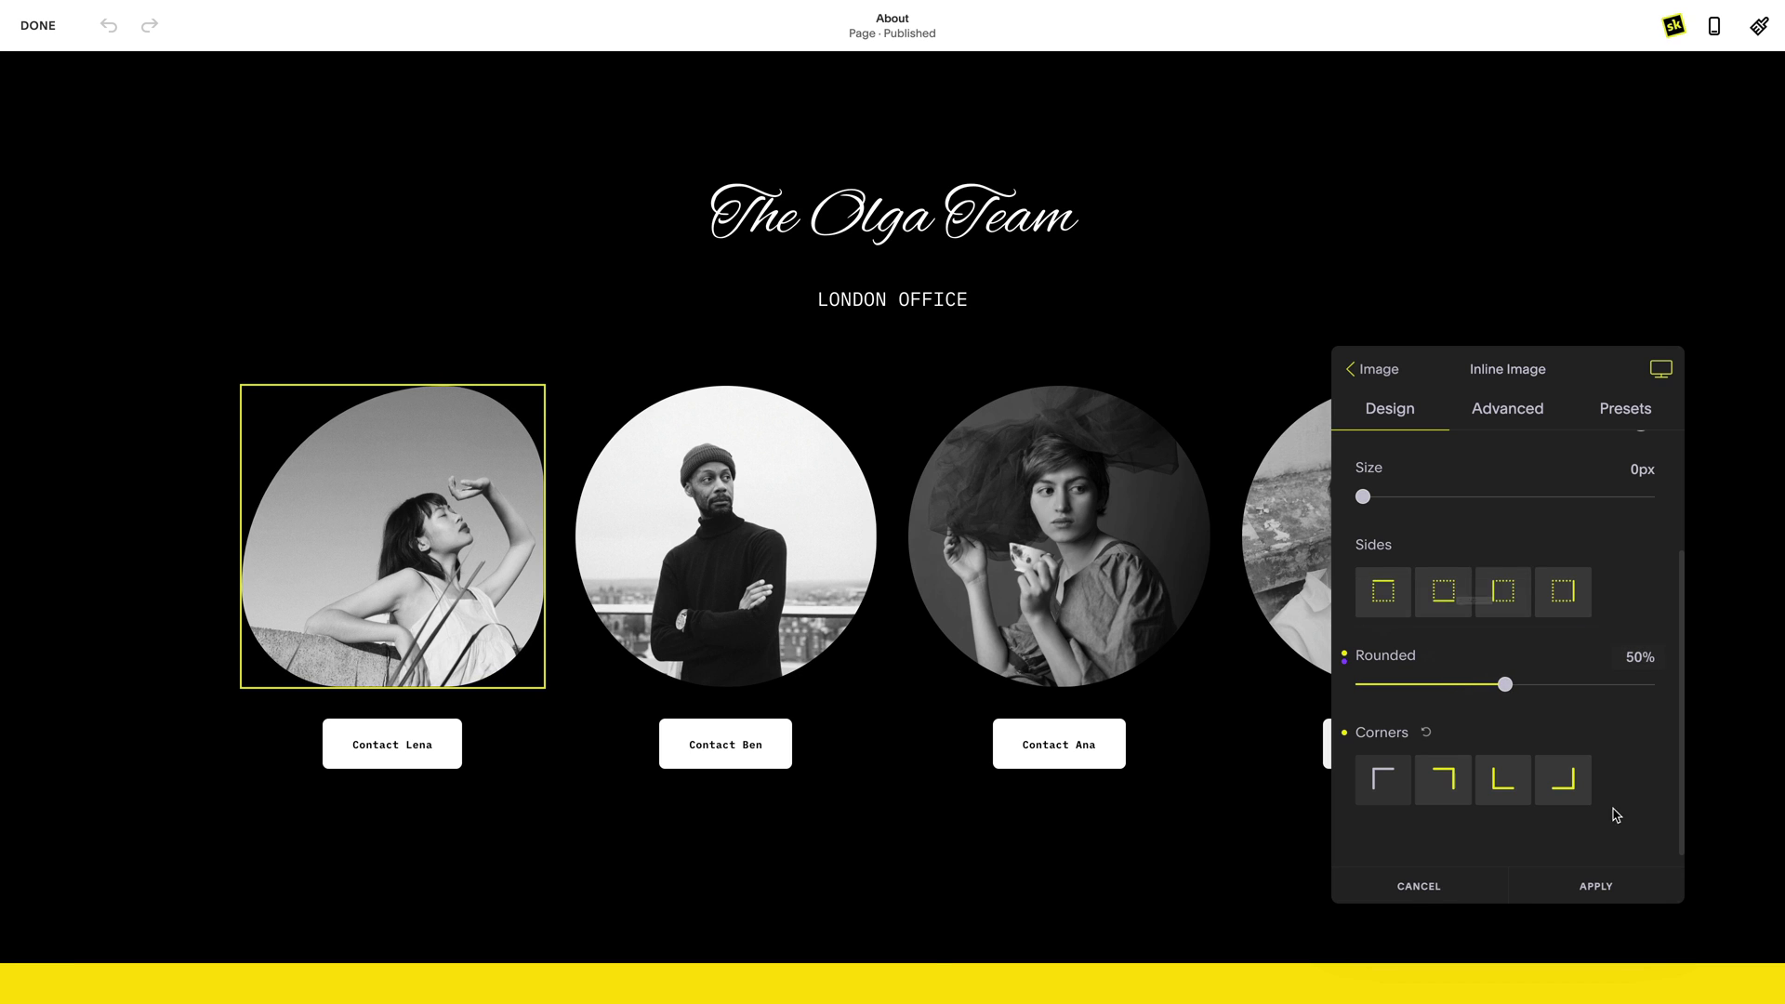
left_click(1596, 886)
left_click(846, 518)
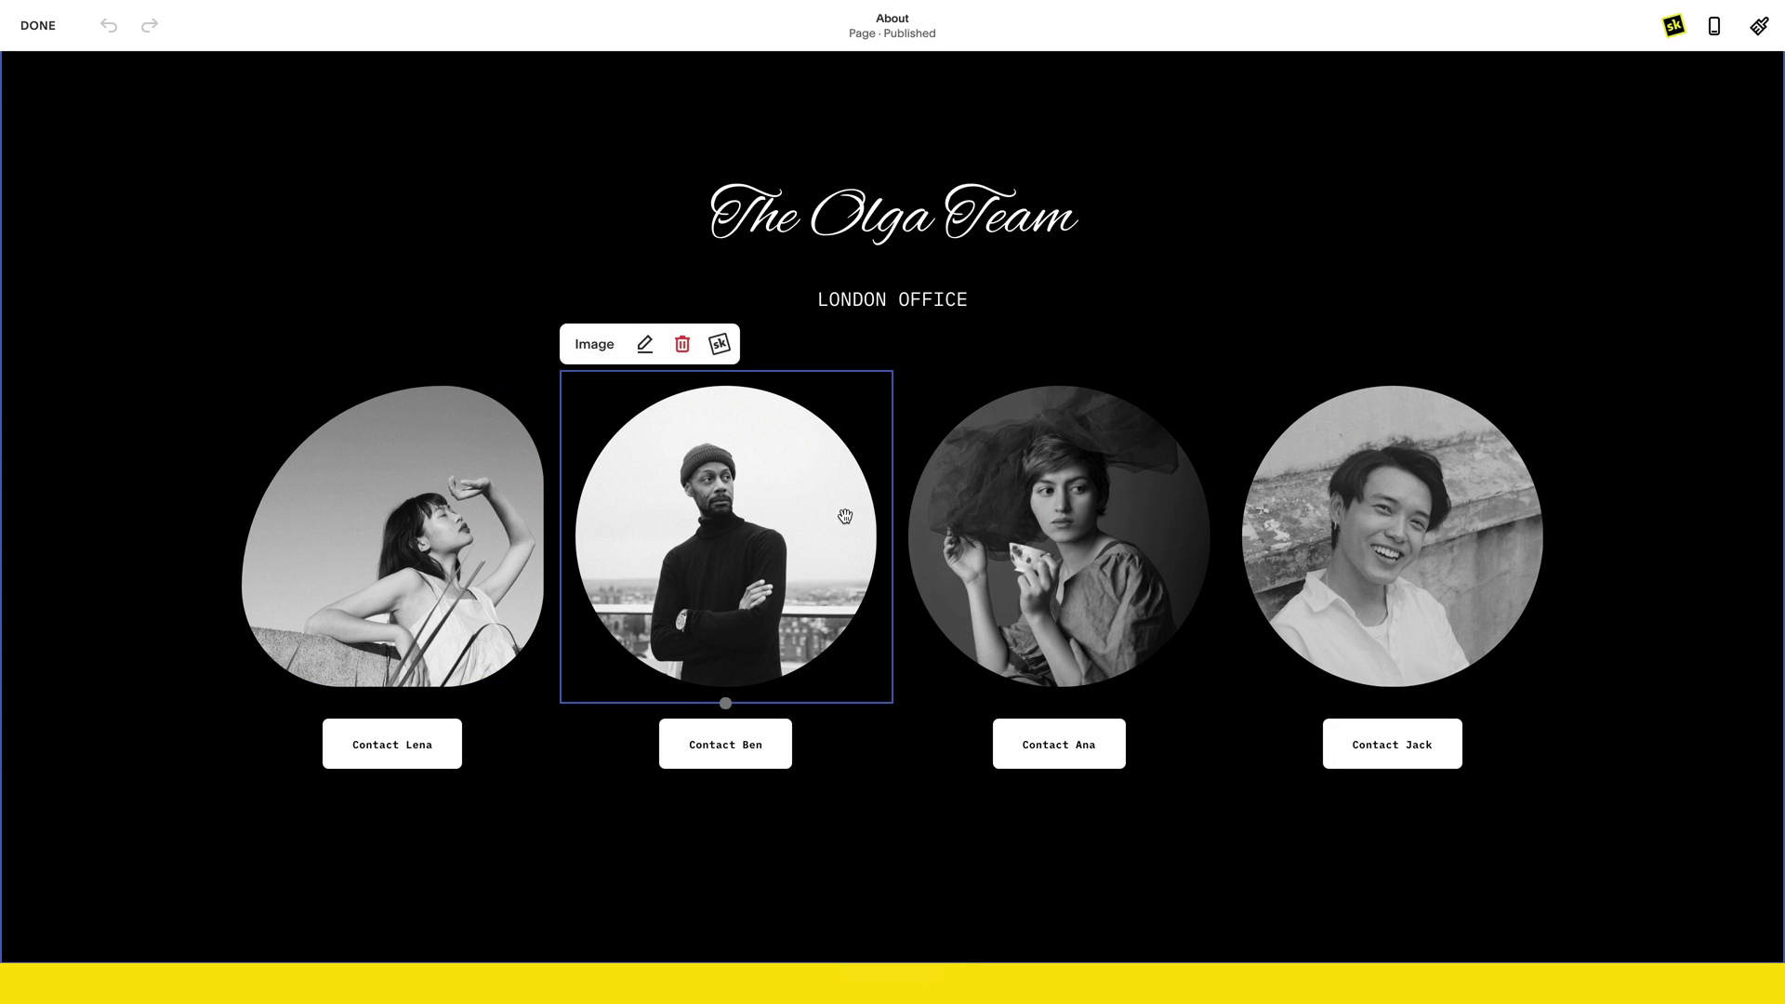
Give the second photo about 49% rounding with its bottom-right corner unrounded, and apply.
left_click(720, 347)
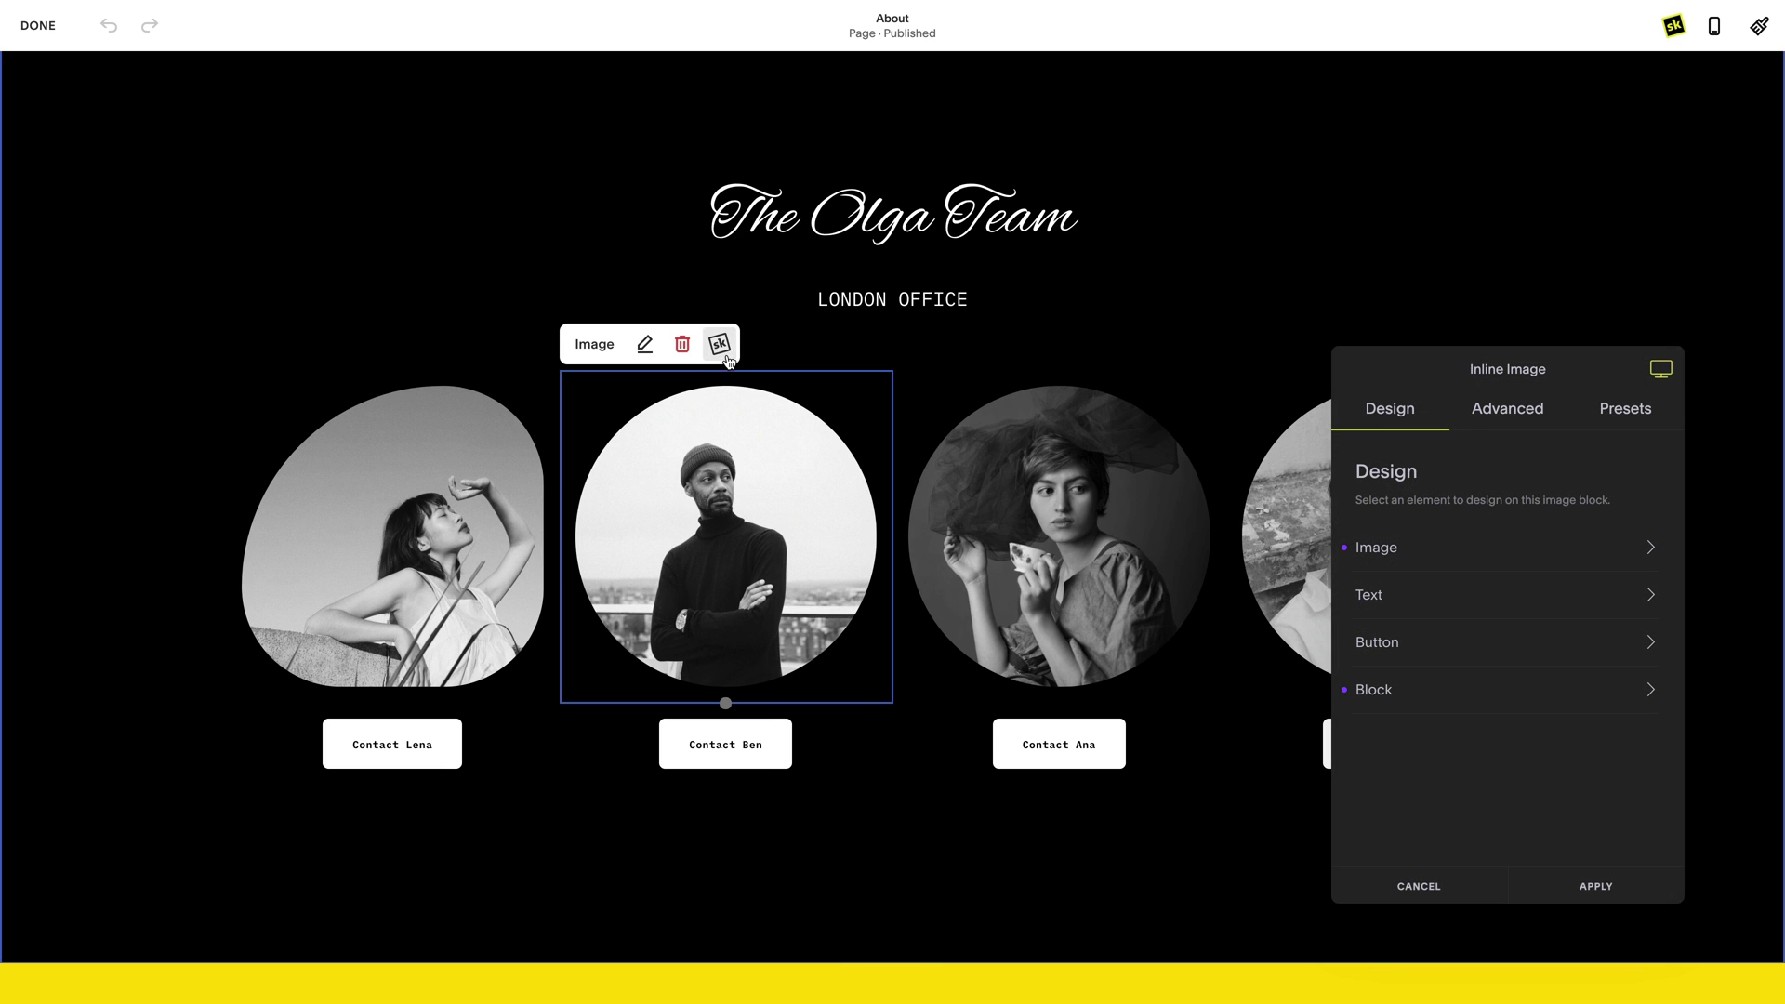
left_click(1550, 560)
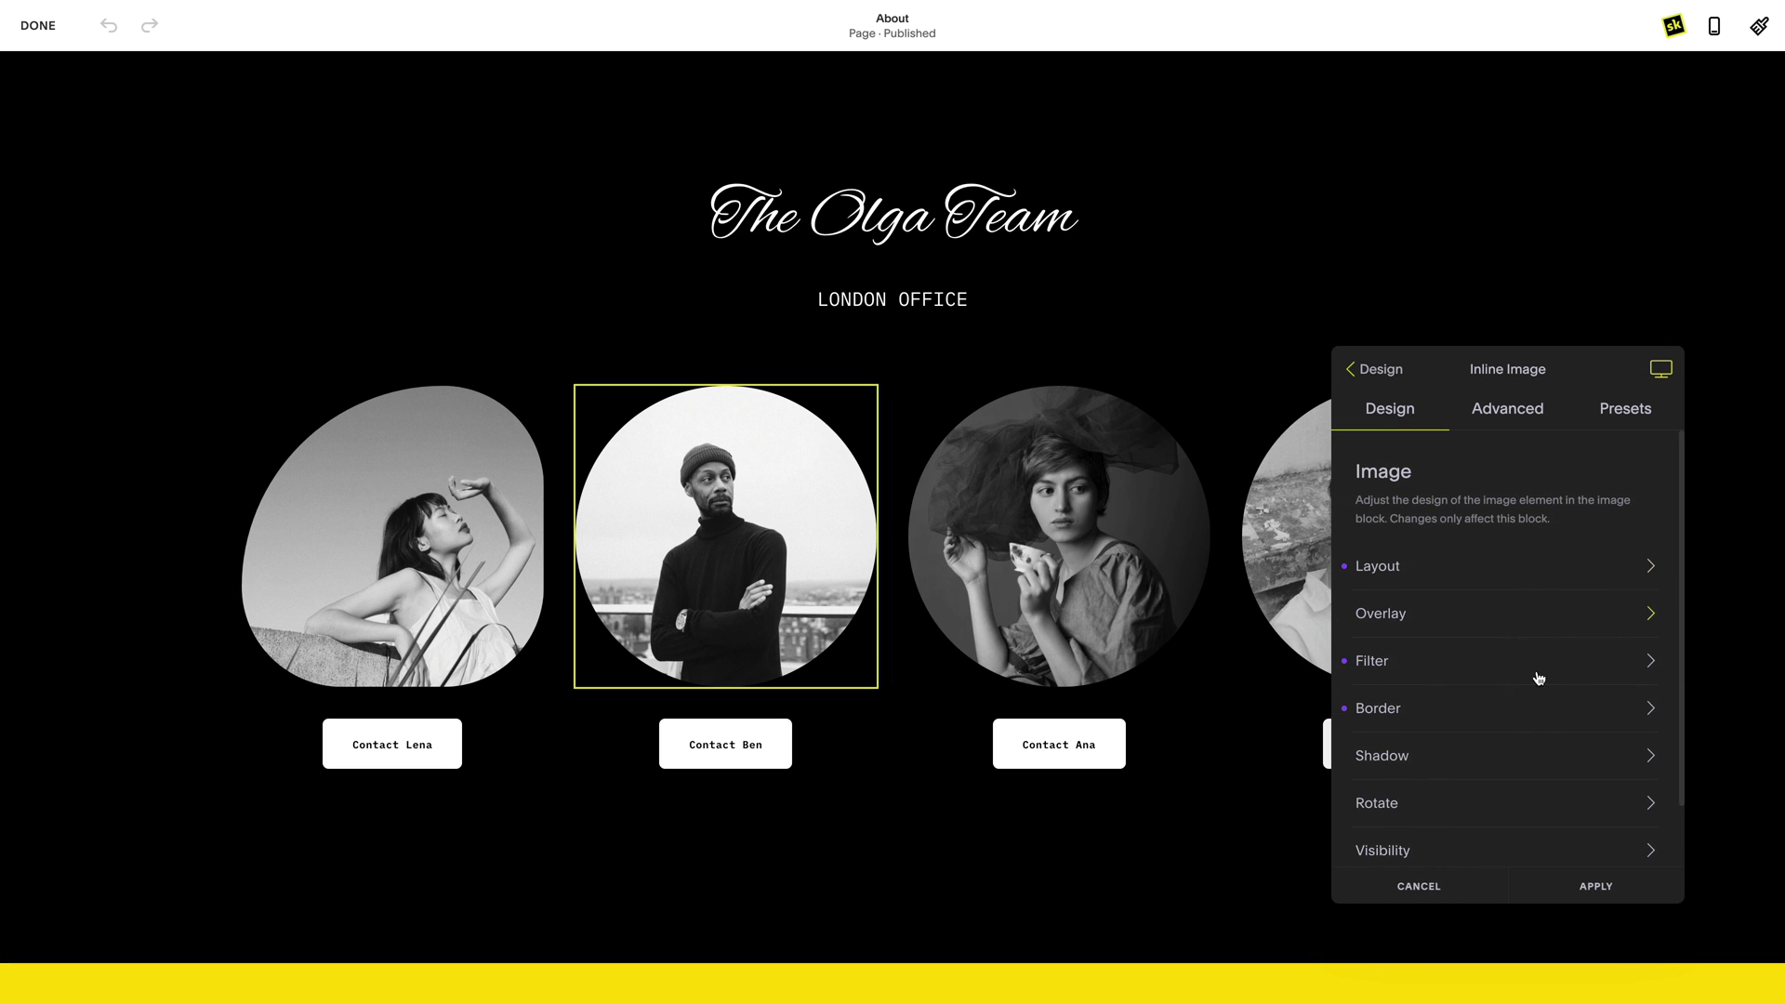
left_click(1536, 709)
scroll(1534, 710, "down", 2)
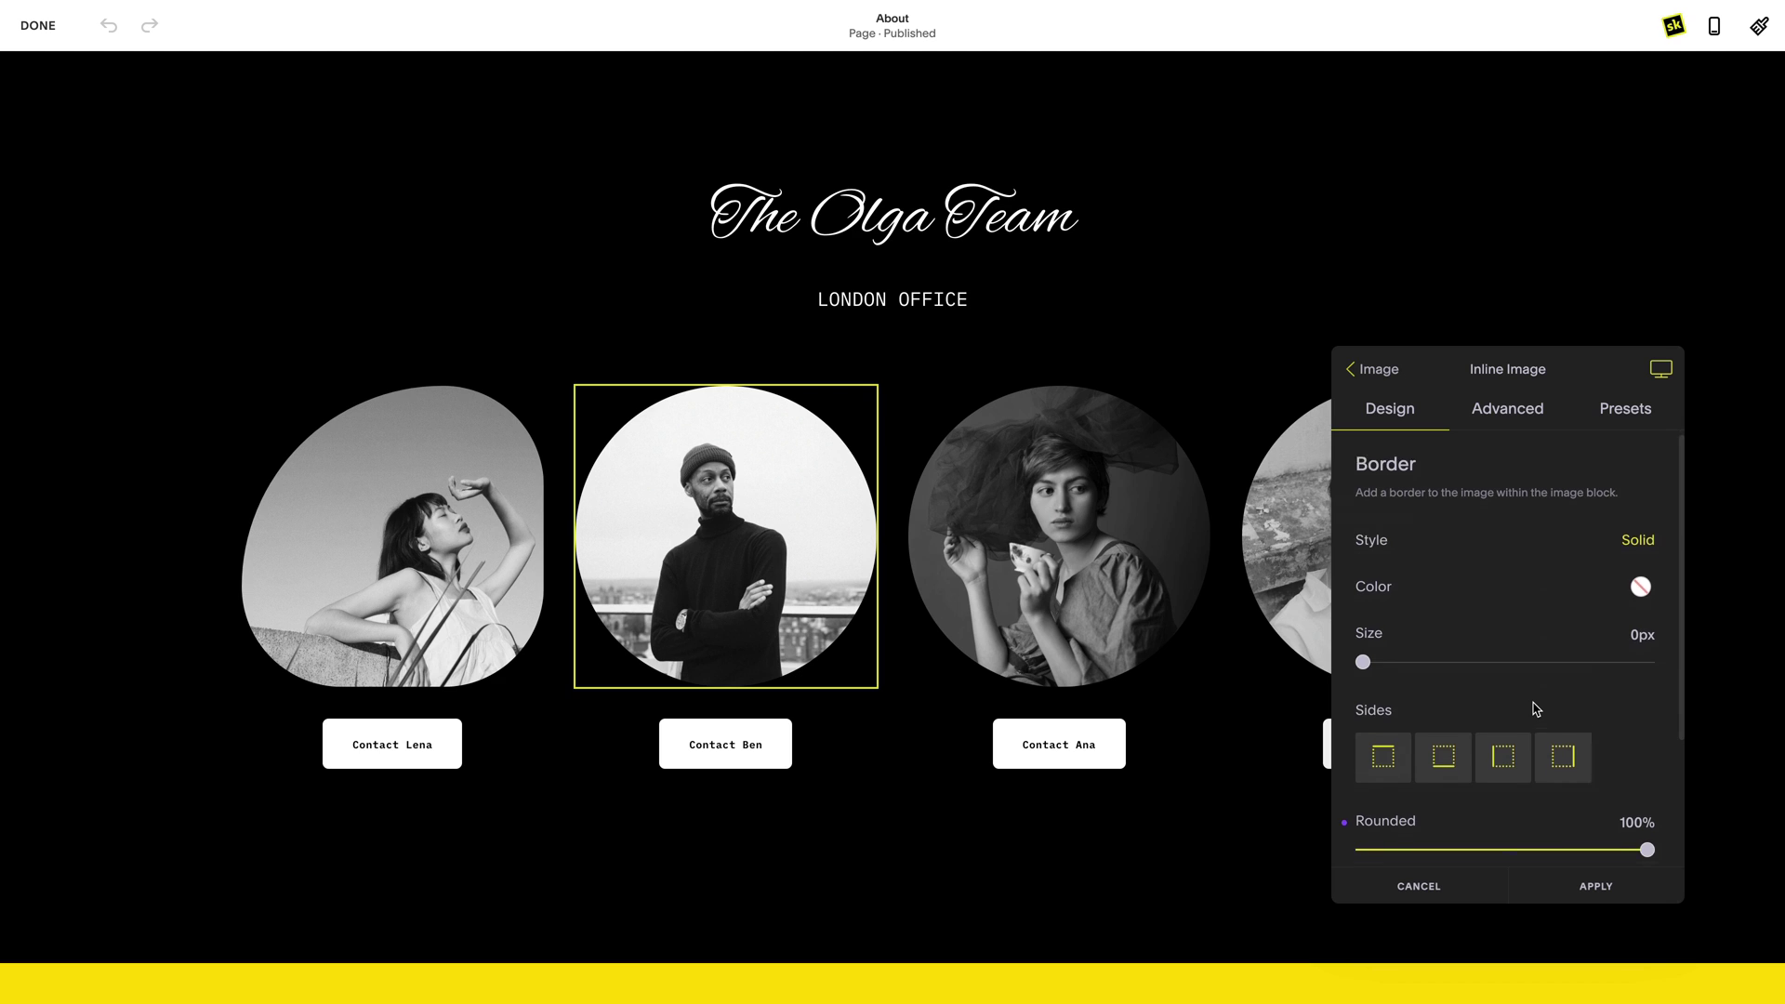
left_click(1563, 766)
left_click_drag(1647, 671, 1503, 669)
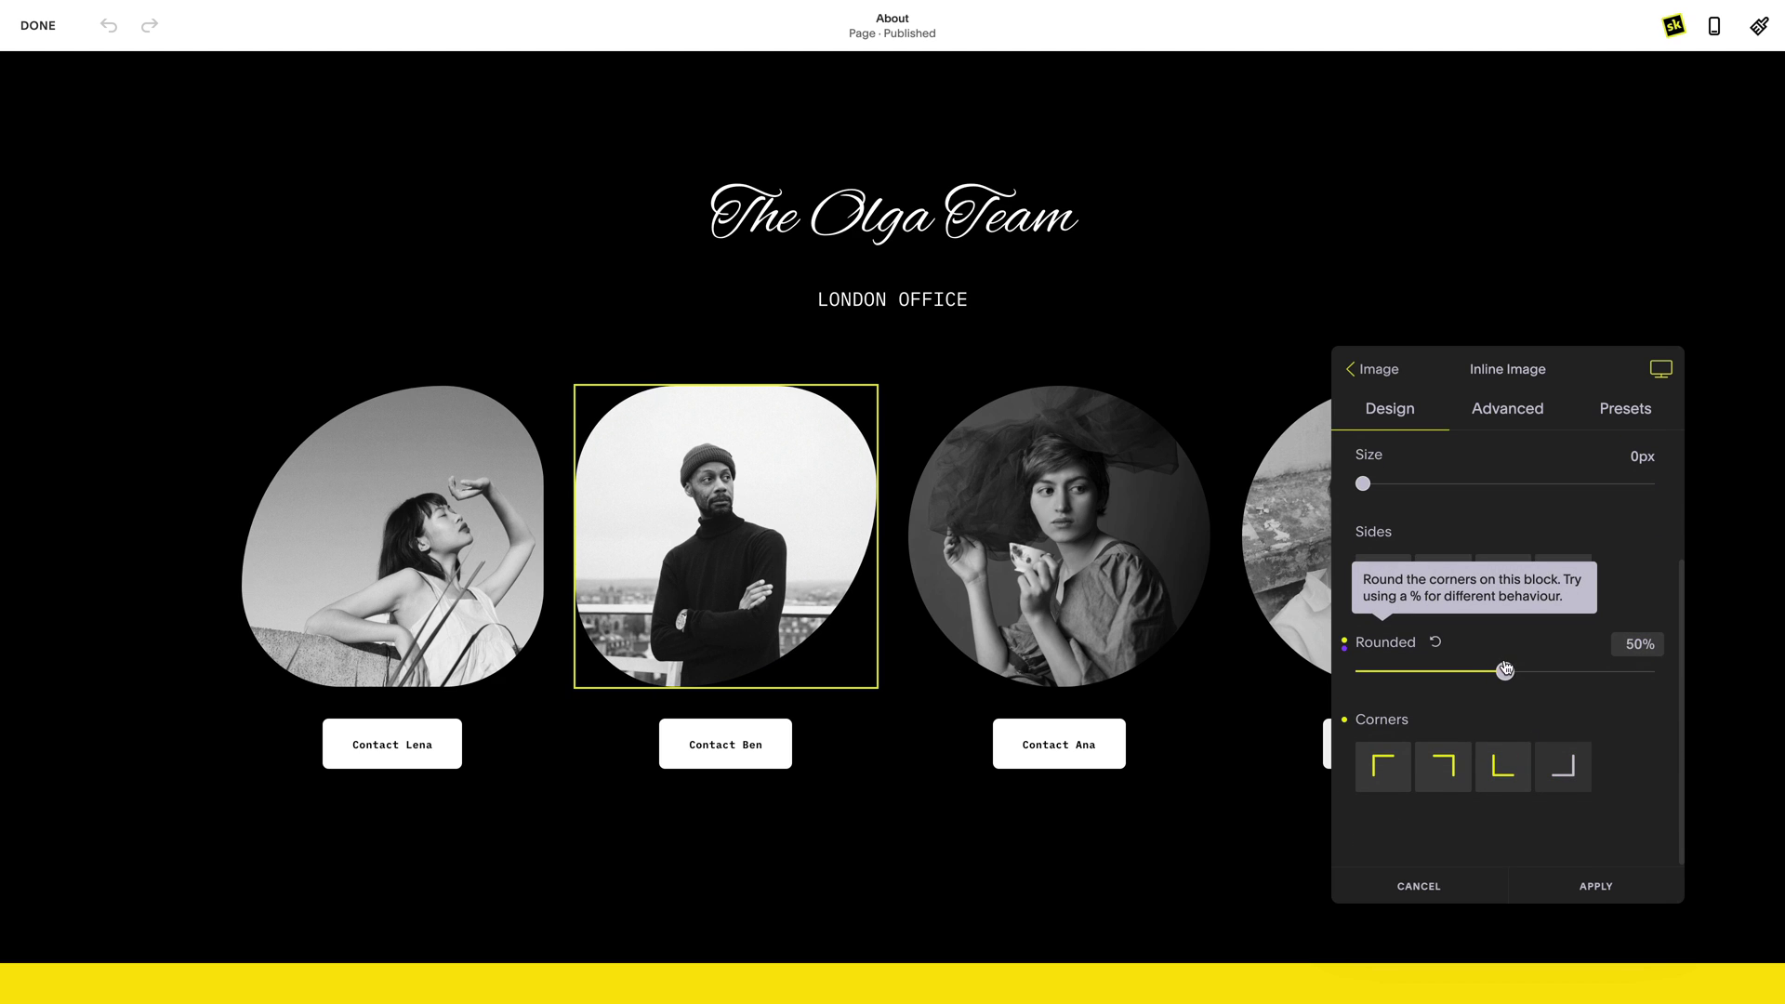
left_click(1621, 883)
Set the third photo's border rounding to about 58% and apply.
left_click(1180, 562)
left_click(1051, 343)
left_click(1459, 553)
left_click(1515, 701)
scroll(1520, 712, "down", 2)
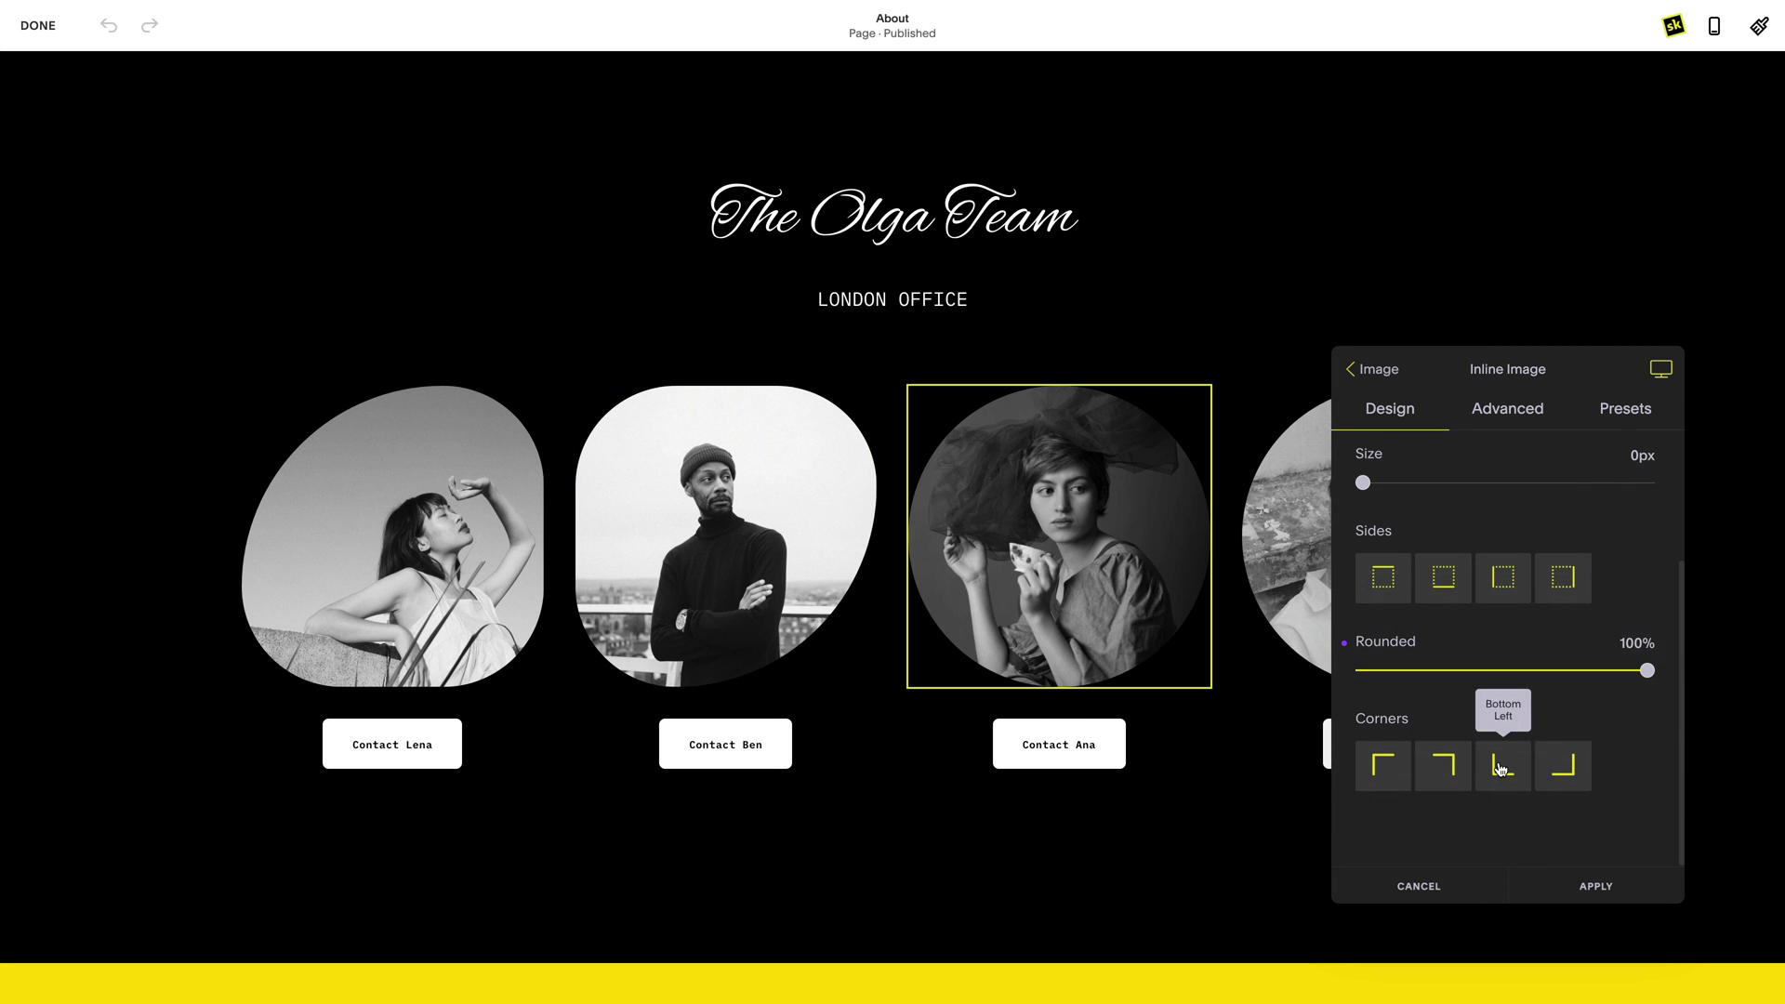
left_click_drag(1644, 670, 1506, 672)
left_click(1595, 887)
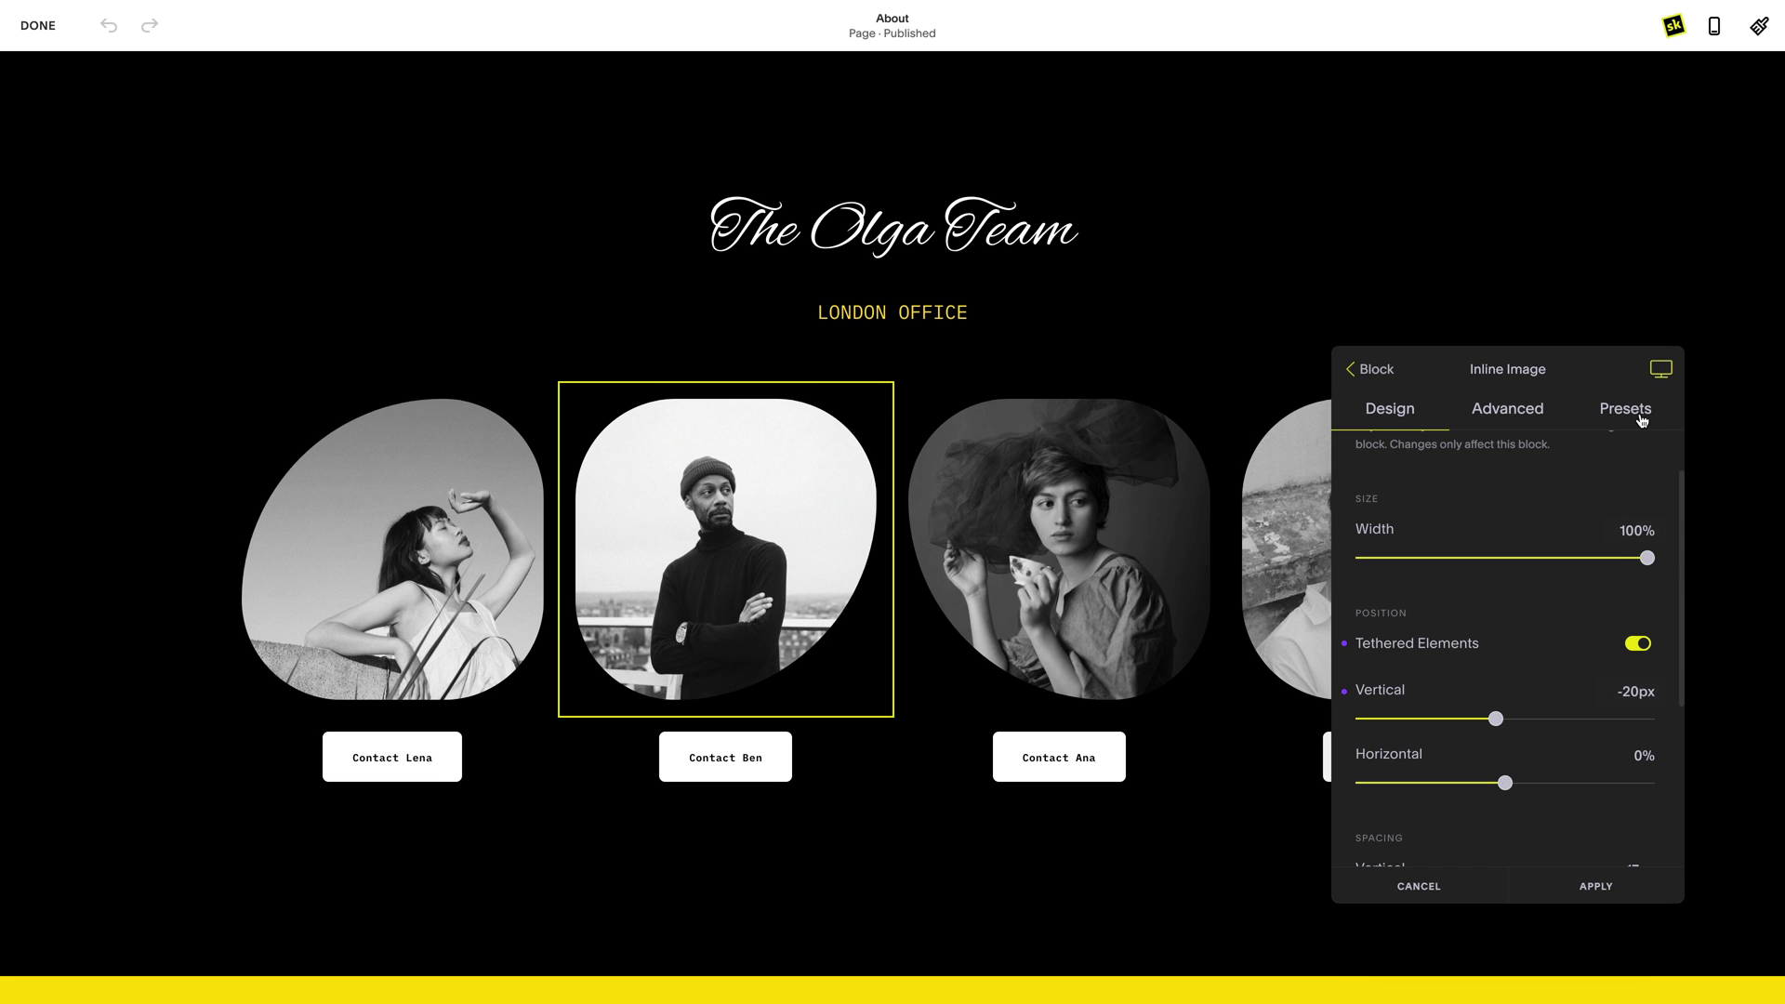
Choose Edit from the Team Profiles - Grayscale preset's options menu in Presets.
left_click(1641, 420)
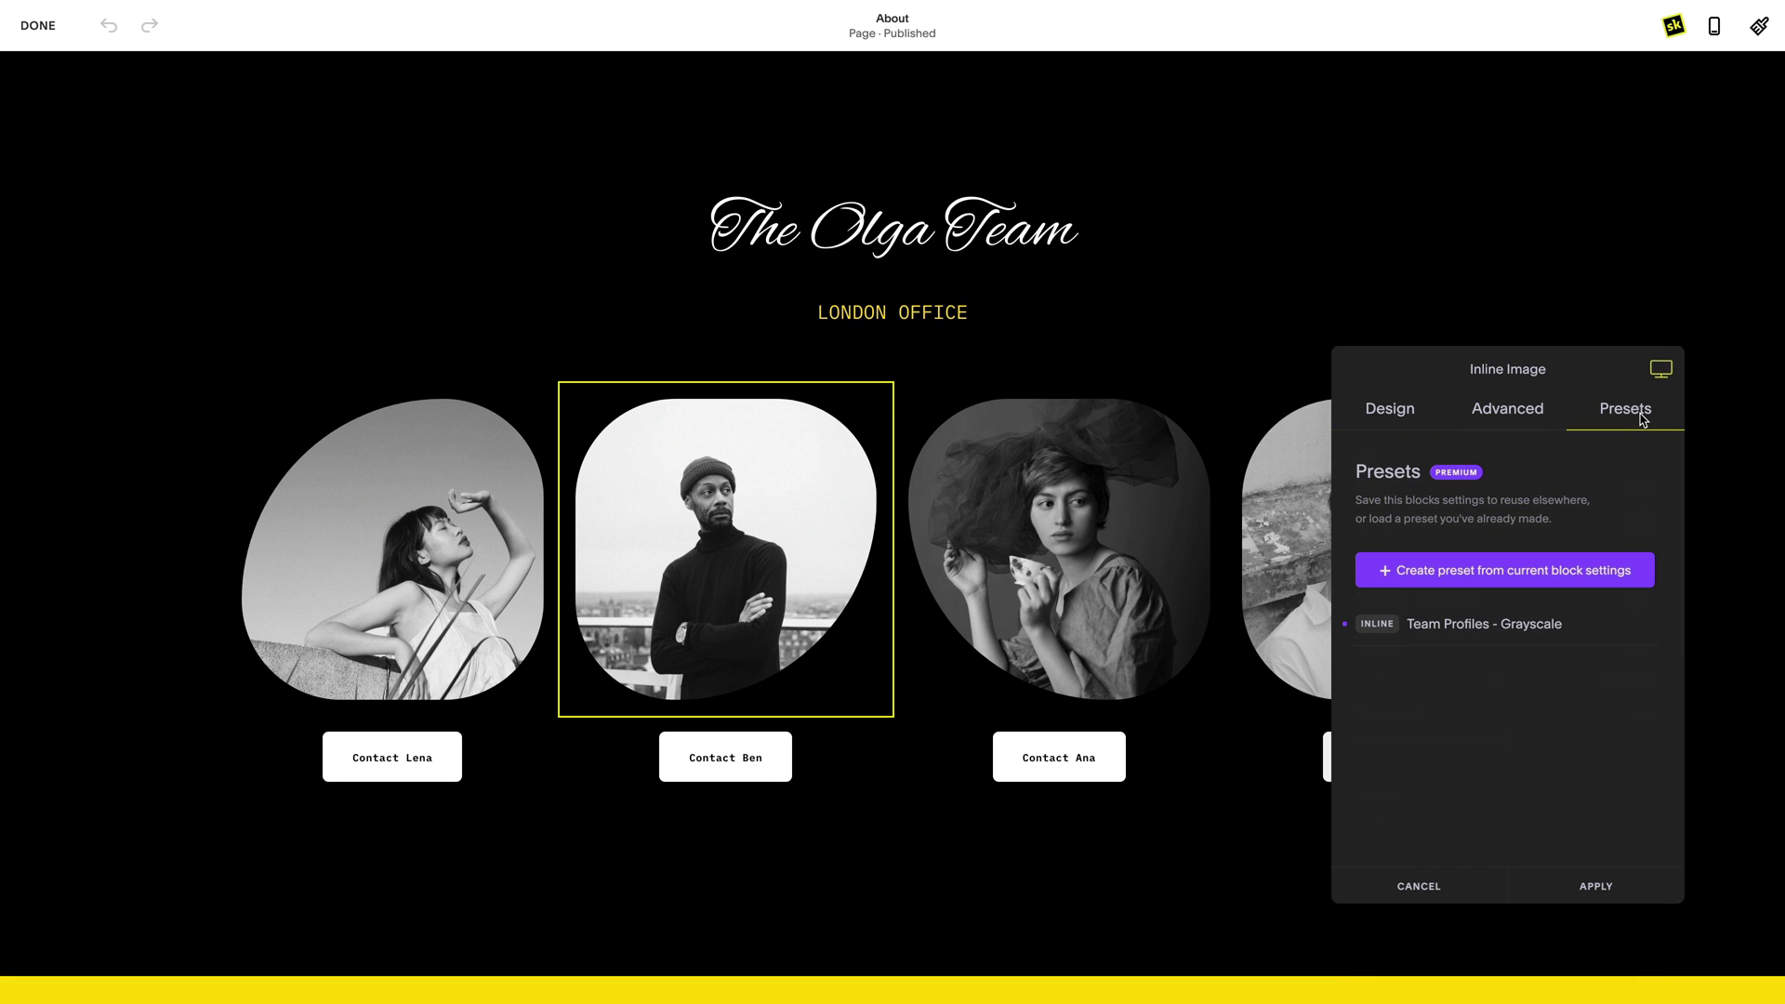
left_click(1642, 623)
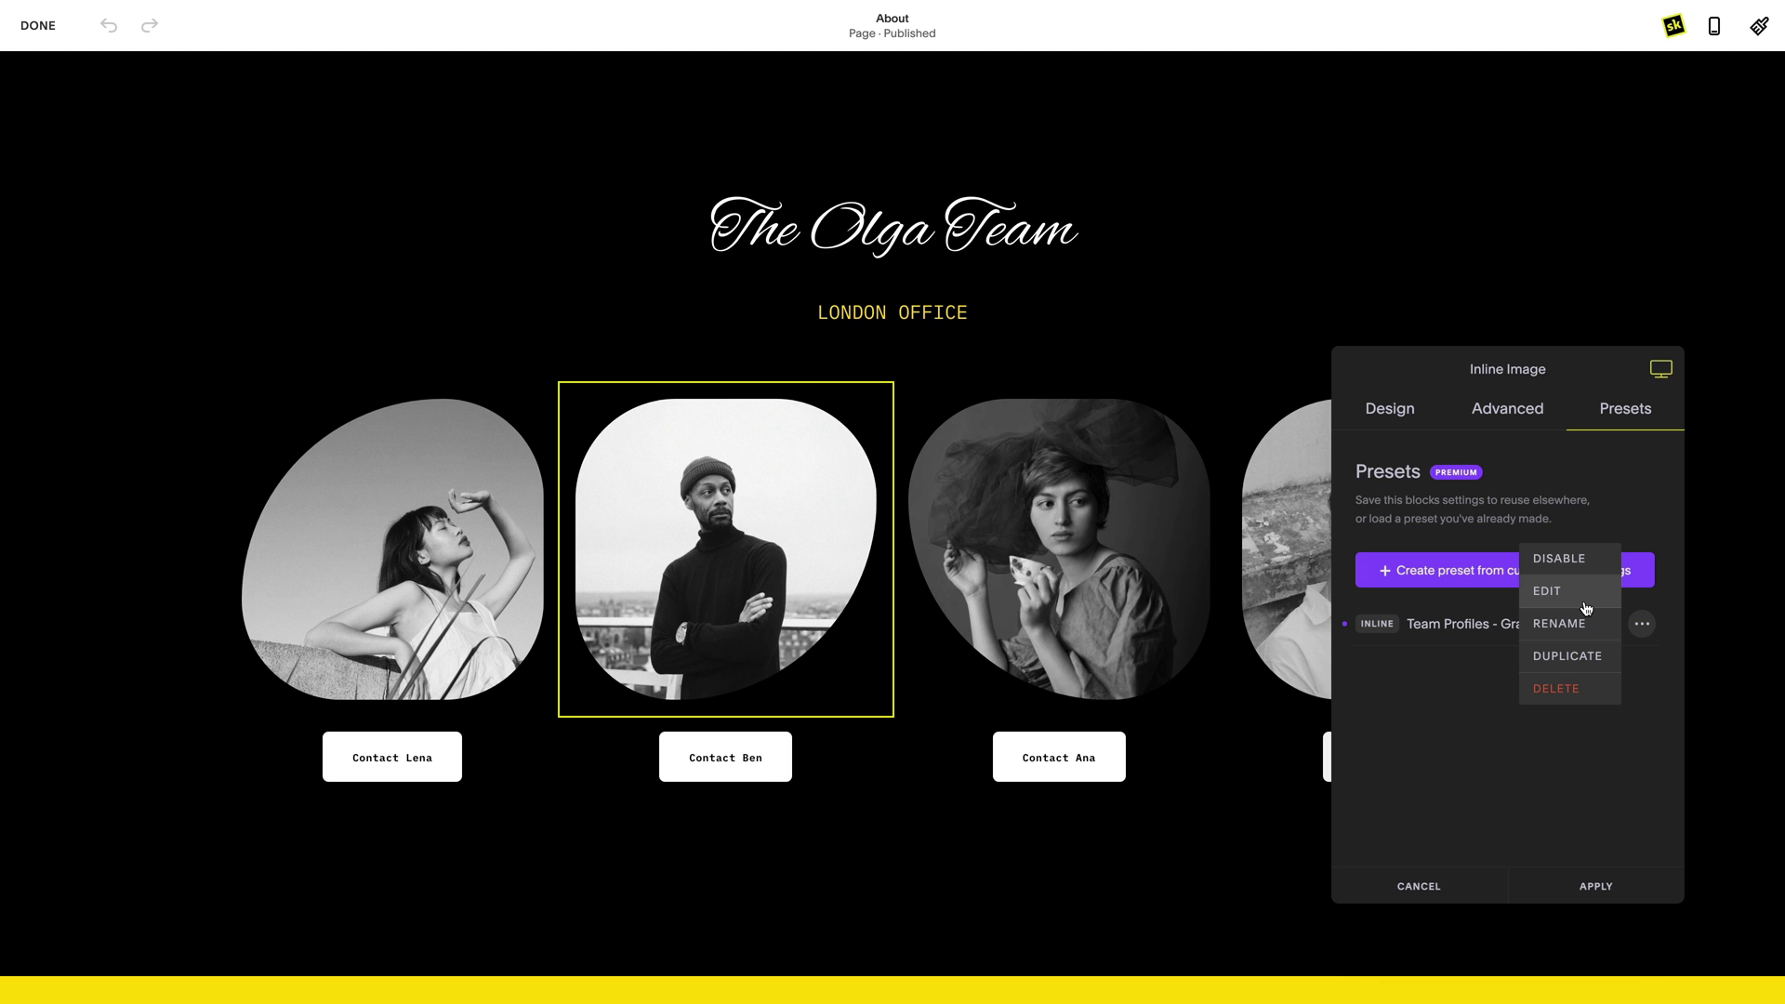
left_click(1548, 591)
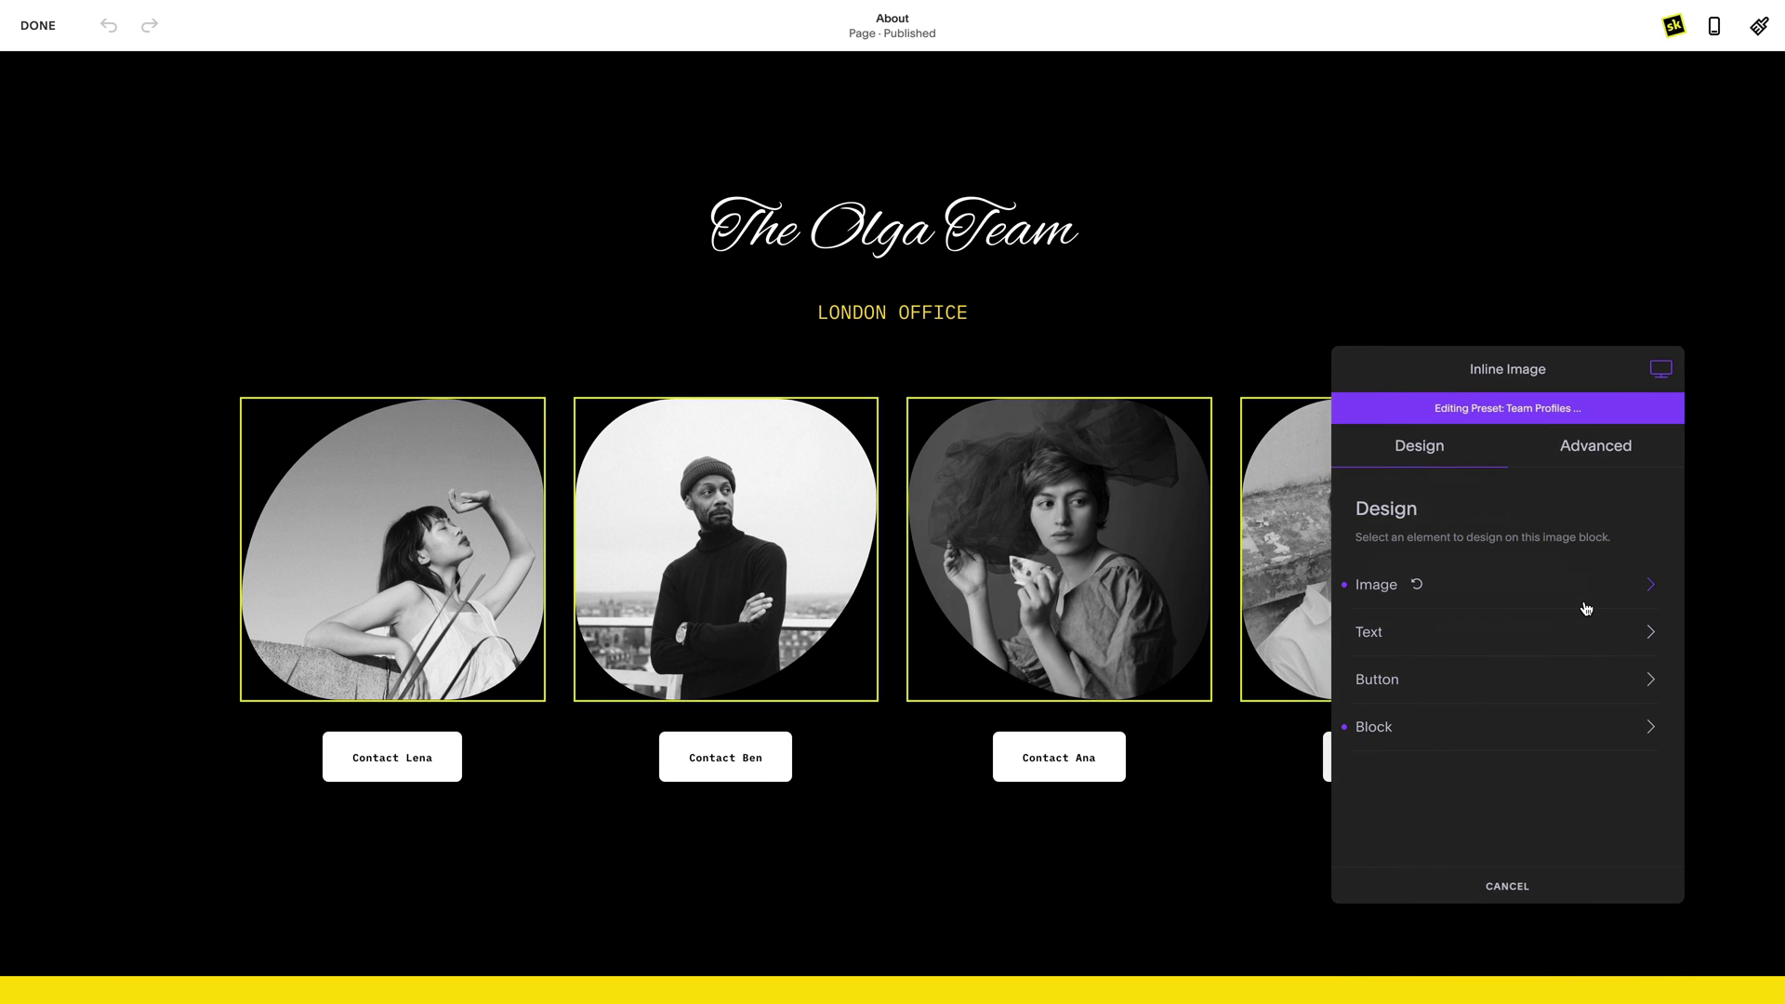
Set the preset's block layout Vertical offset to 20px.
left_click(1574, 726)
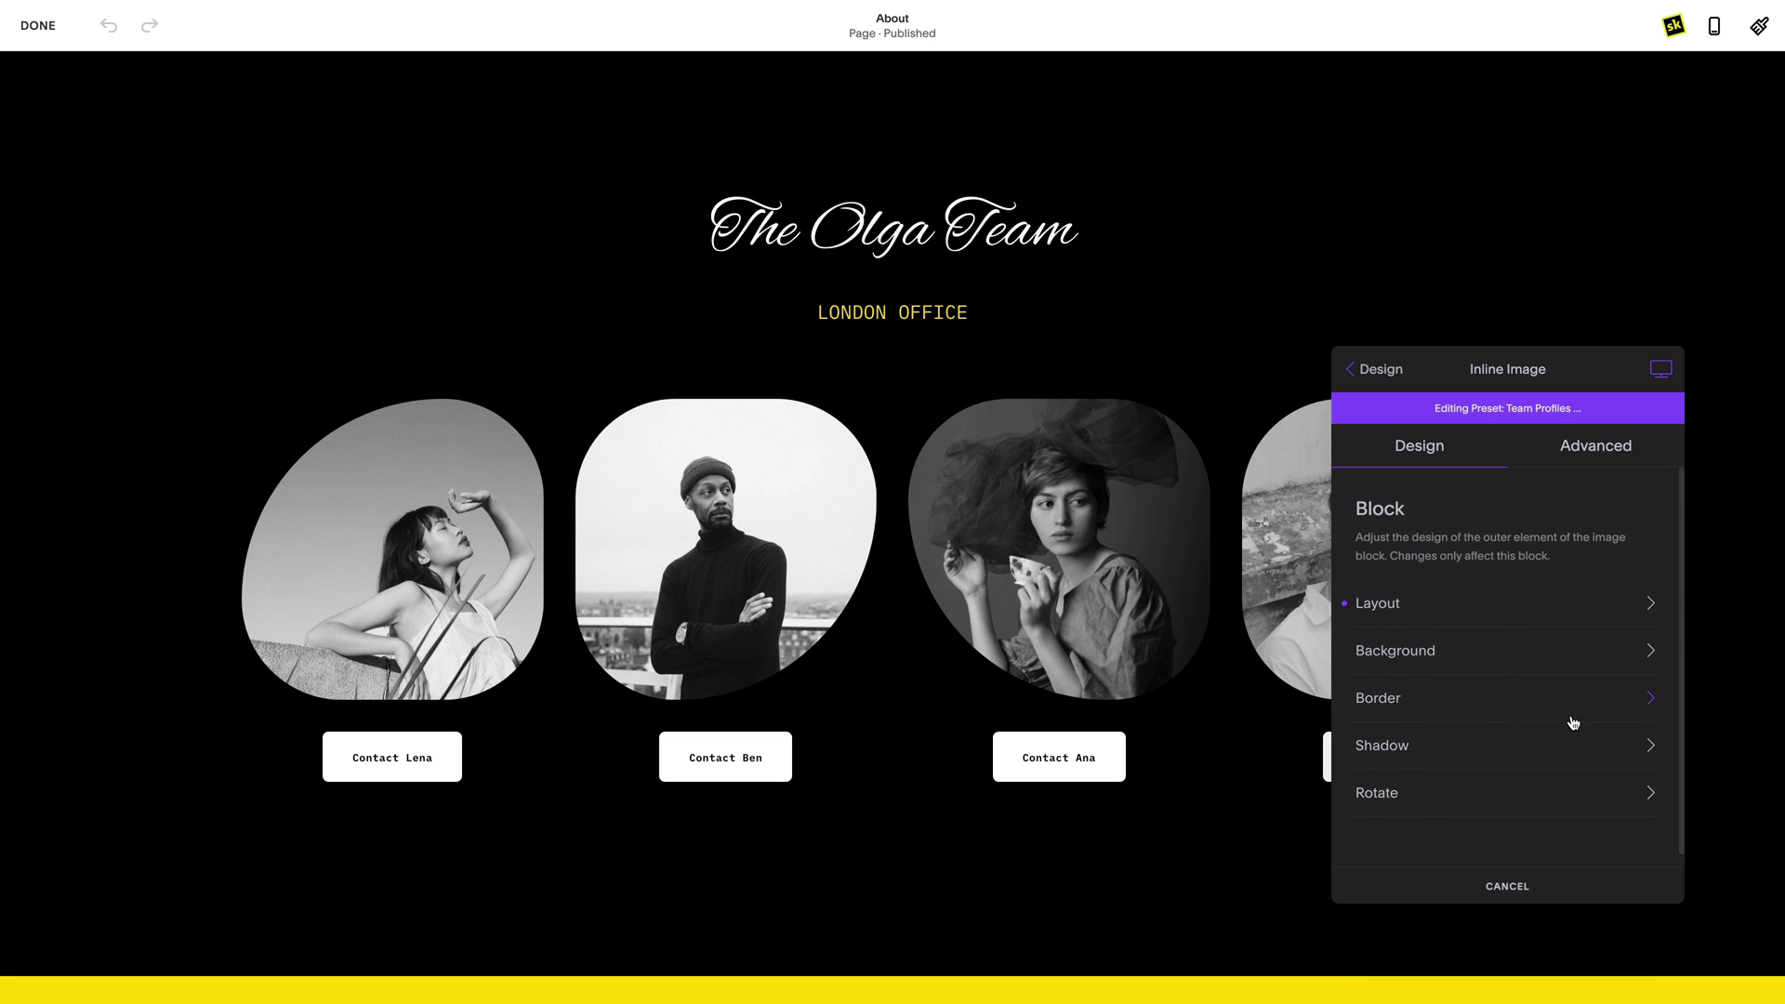
left_click(1566, 613)
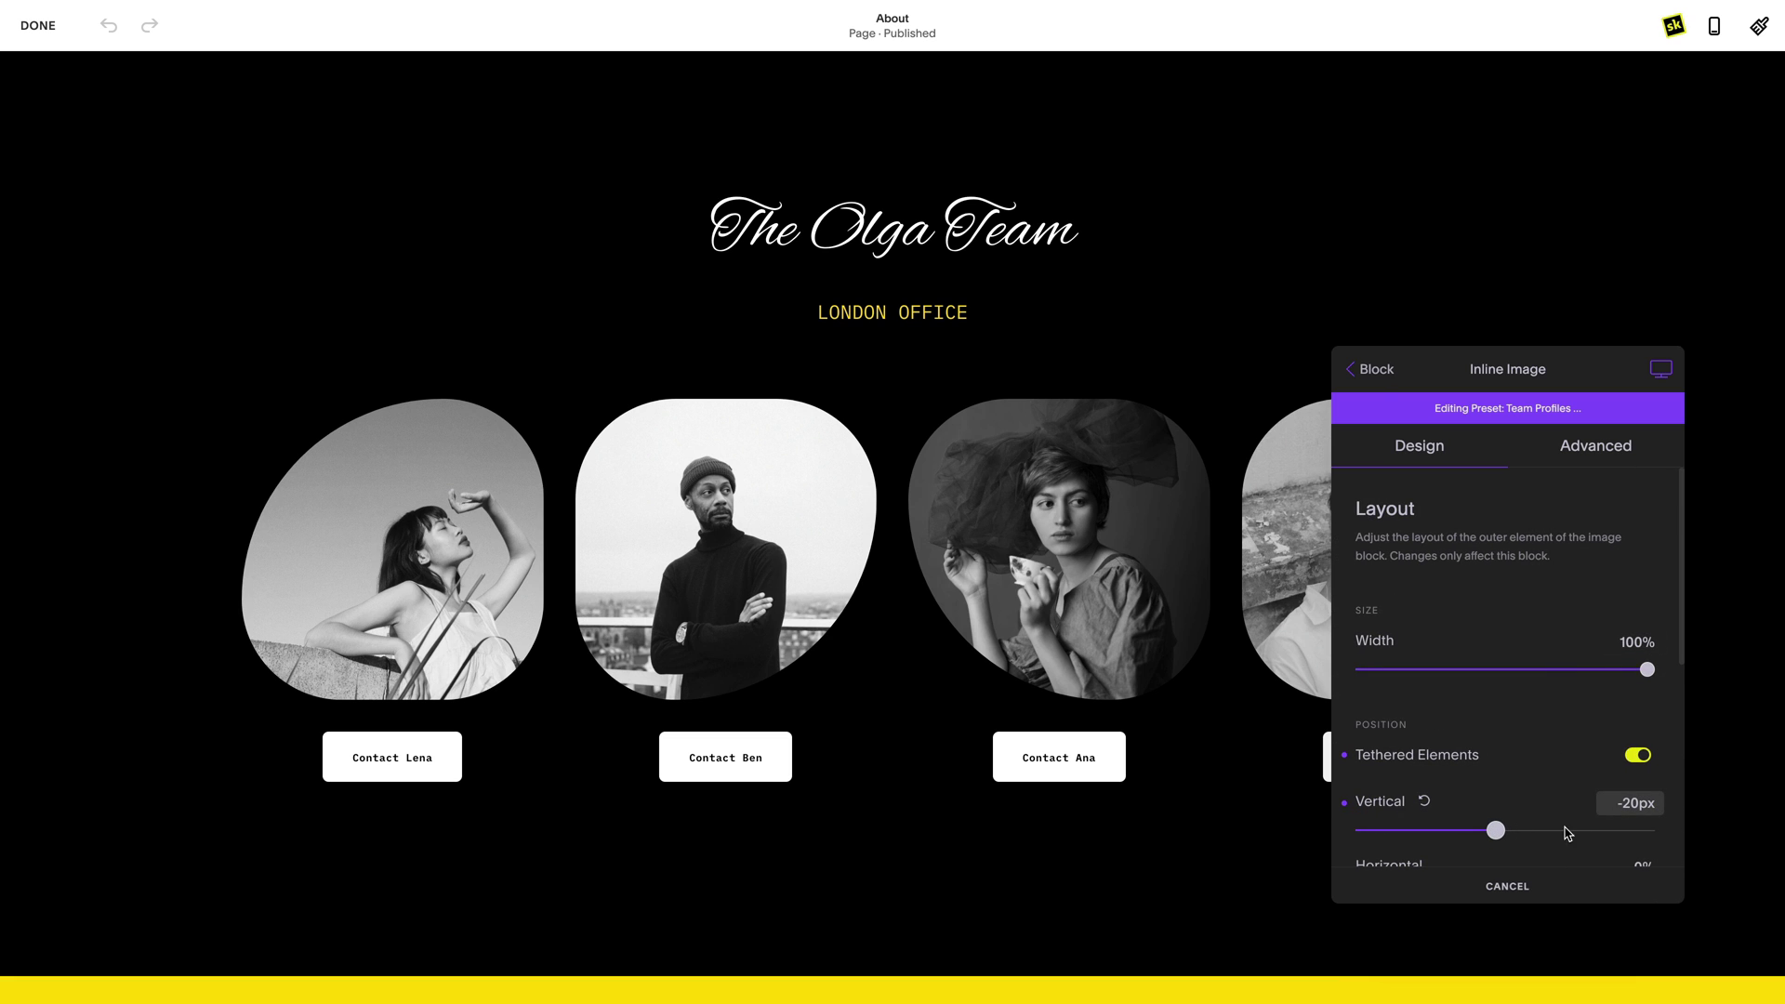
left_click(1622, 802)
key("BackSpace")
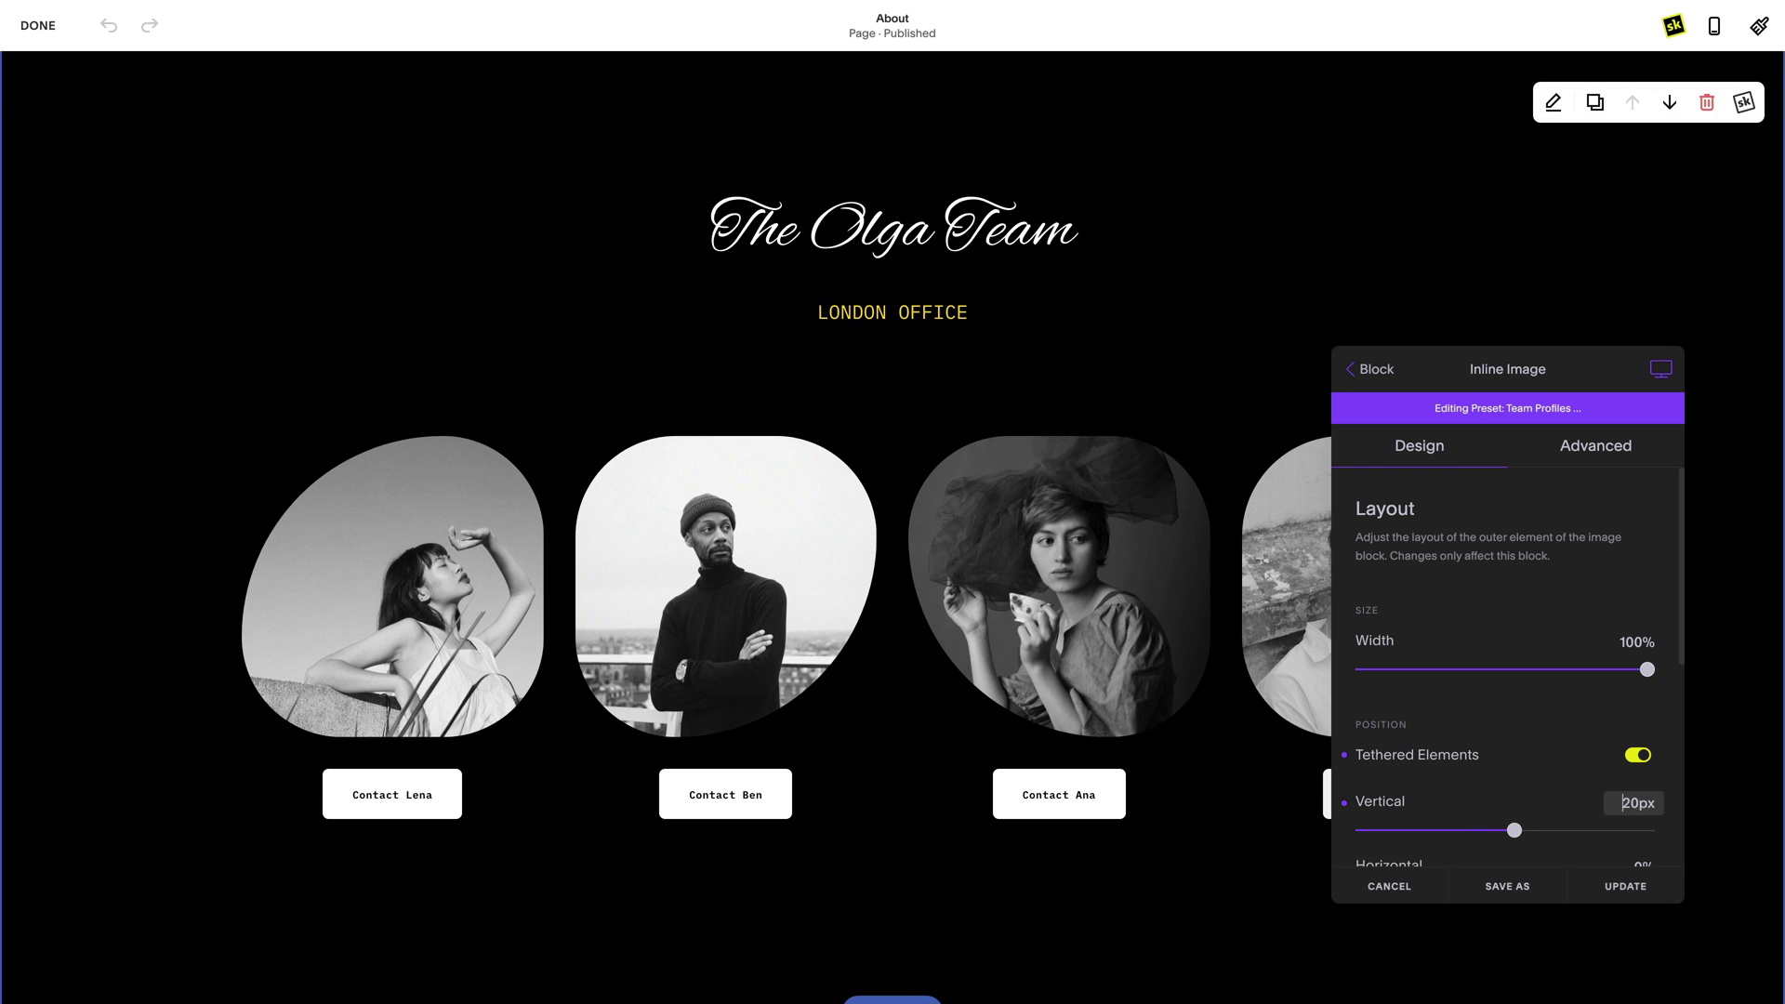
left_click(1347, 367)
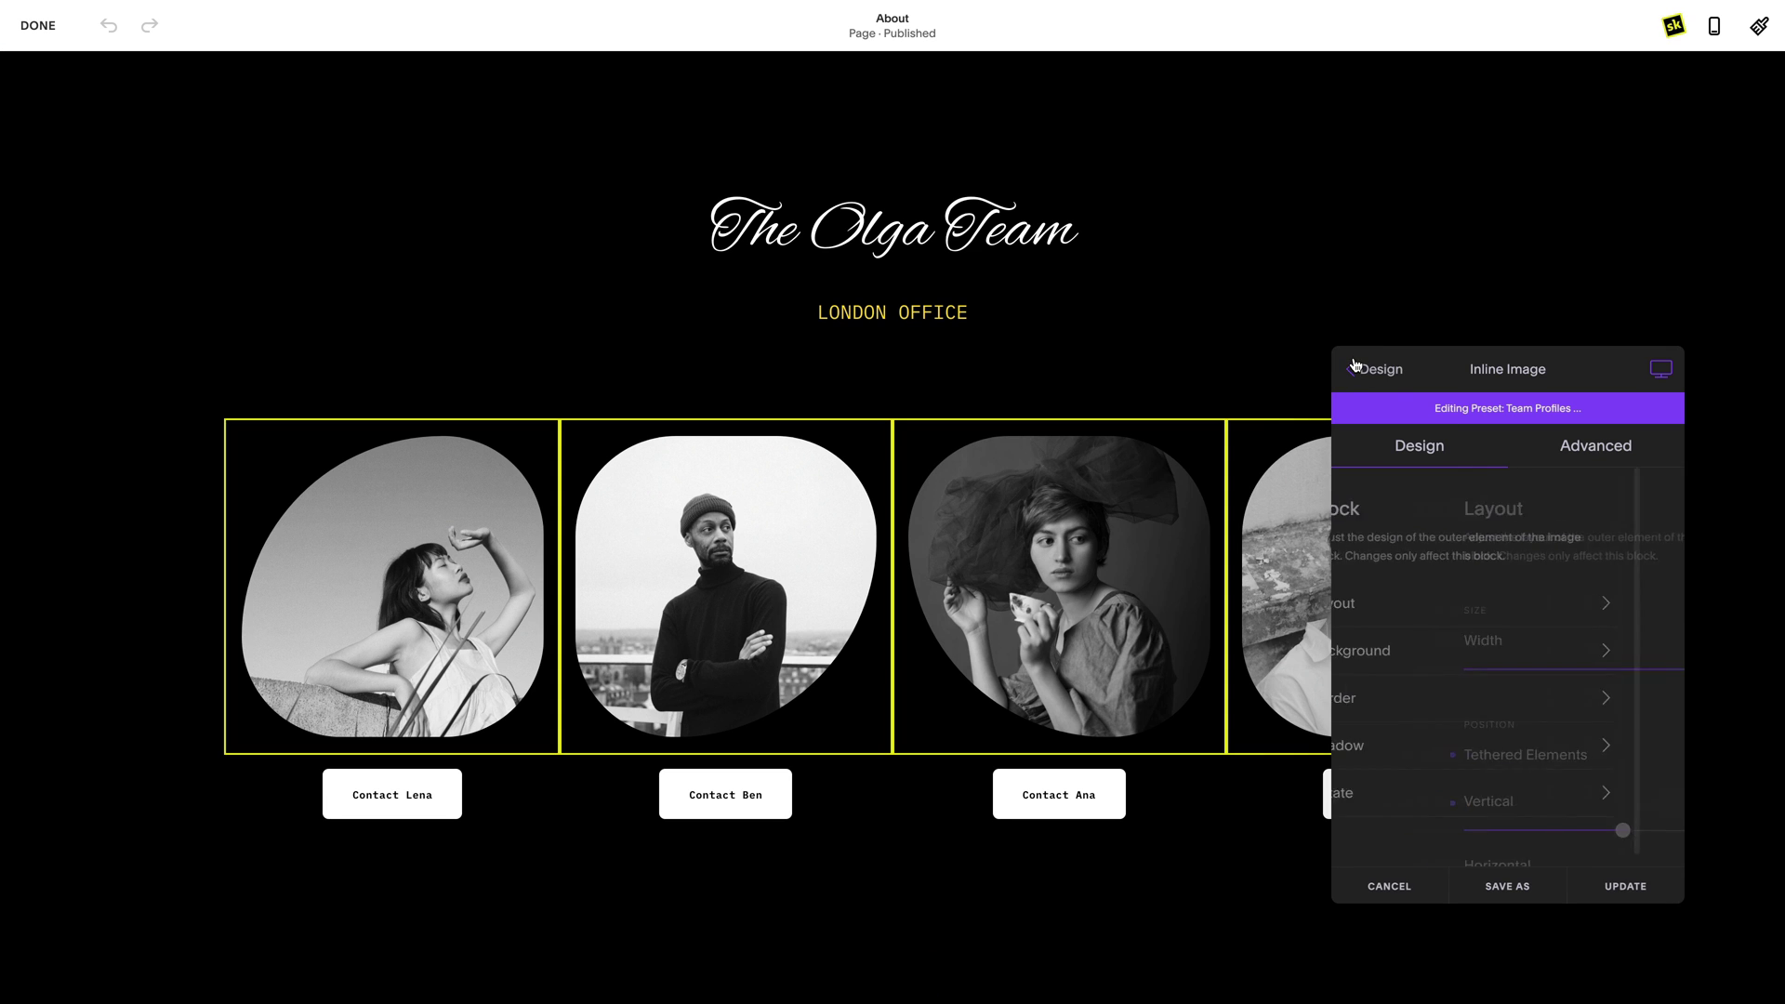
left_click(1347, 367)
Reset Grayscale to 0%, raise Sepia to 51%, and save as a new preset.
left_click(1395, 585)
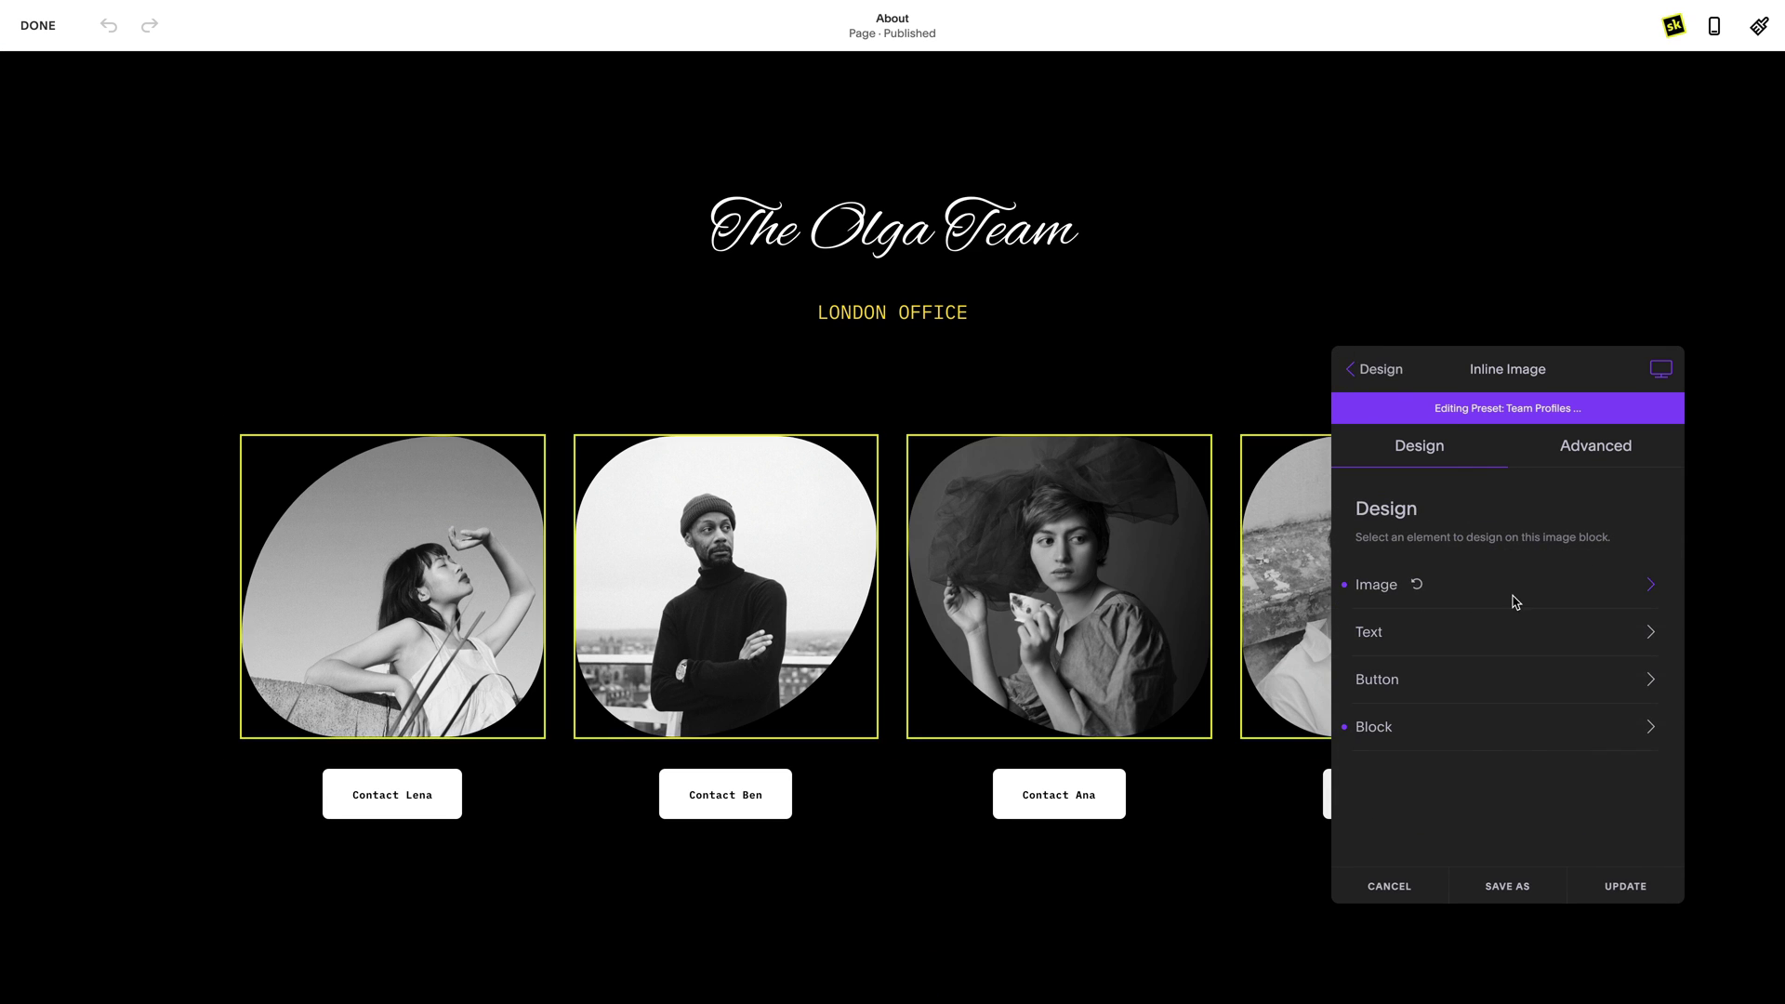
left_click(1515, 698)
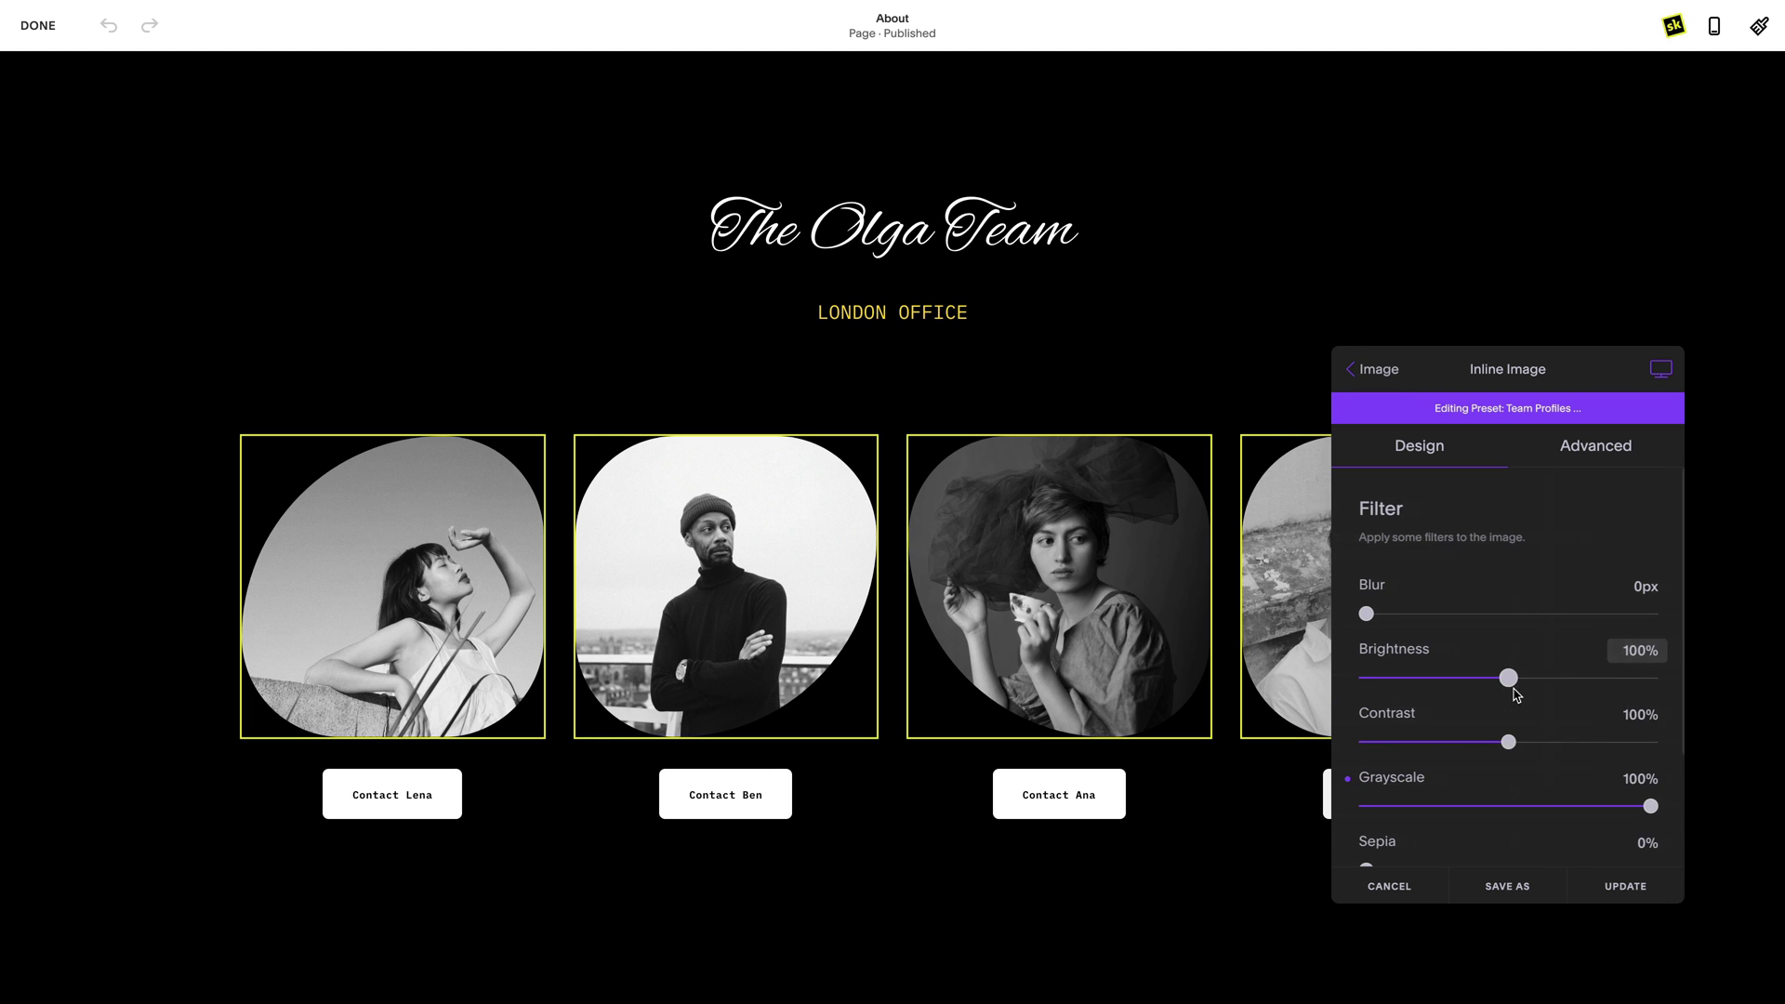
left_click(1440, 779)
scroll(1450, 772, "down", 2)
left_click_drag(1363, 764, 1510, 771)
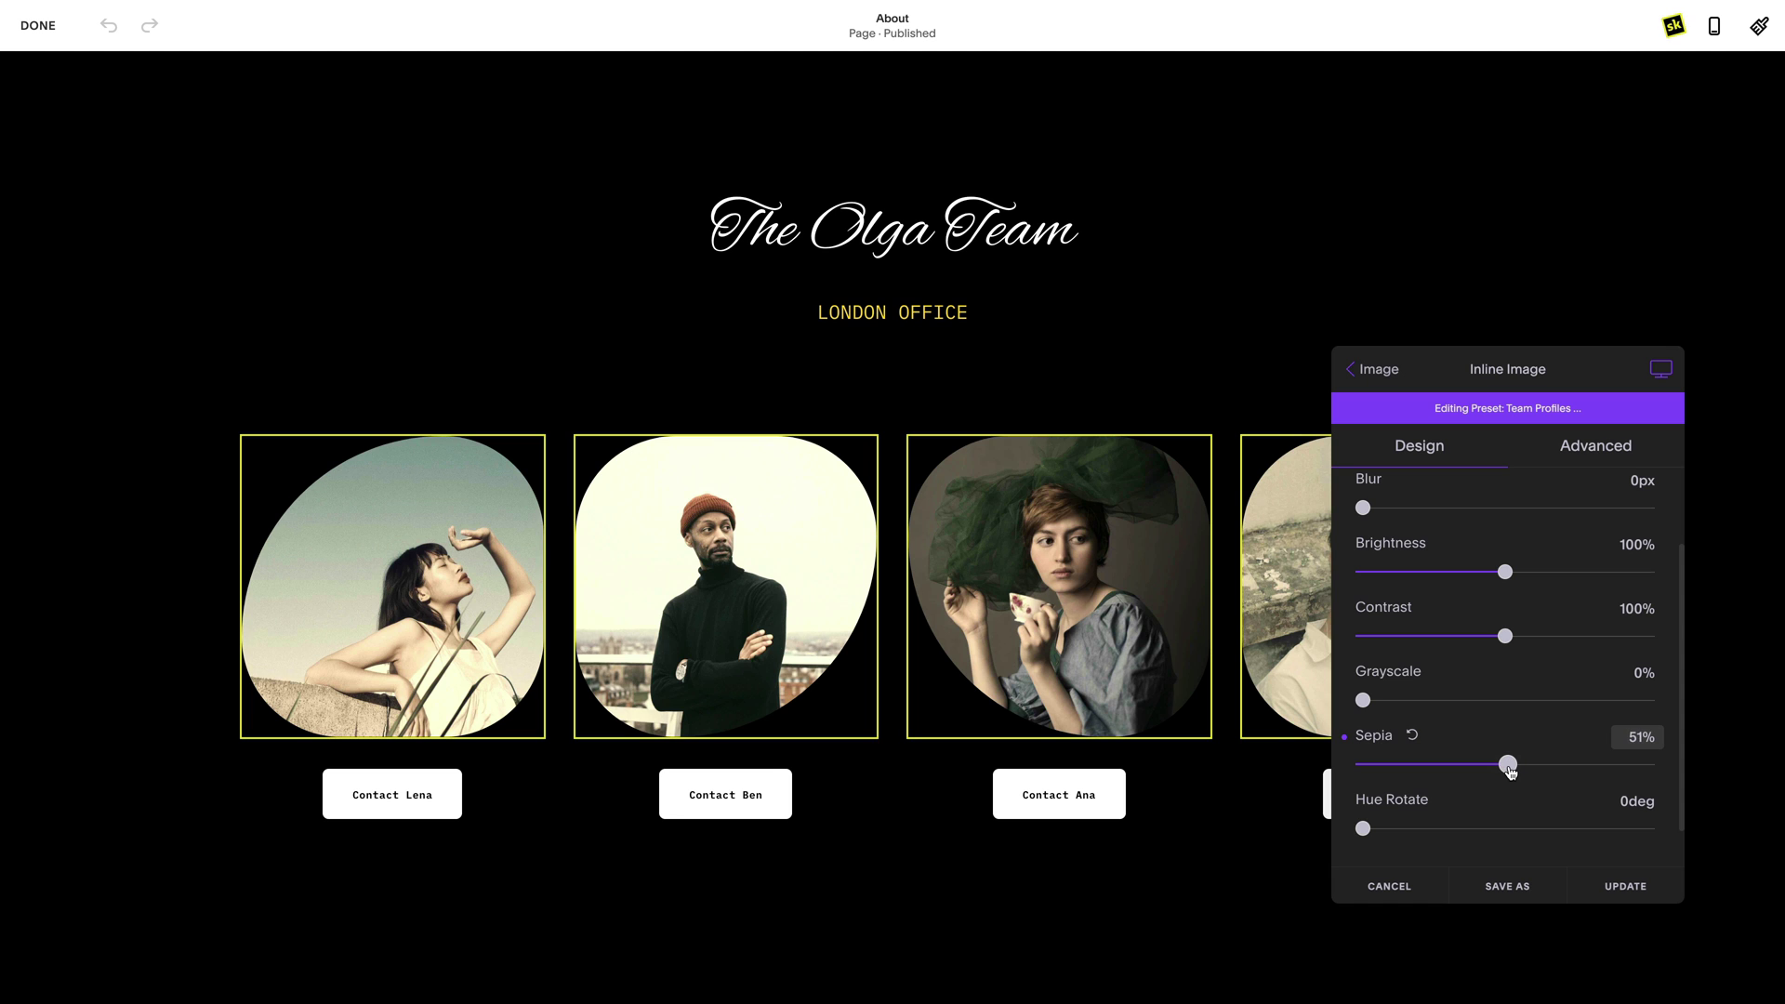
left_click(1540, 886)
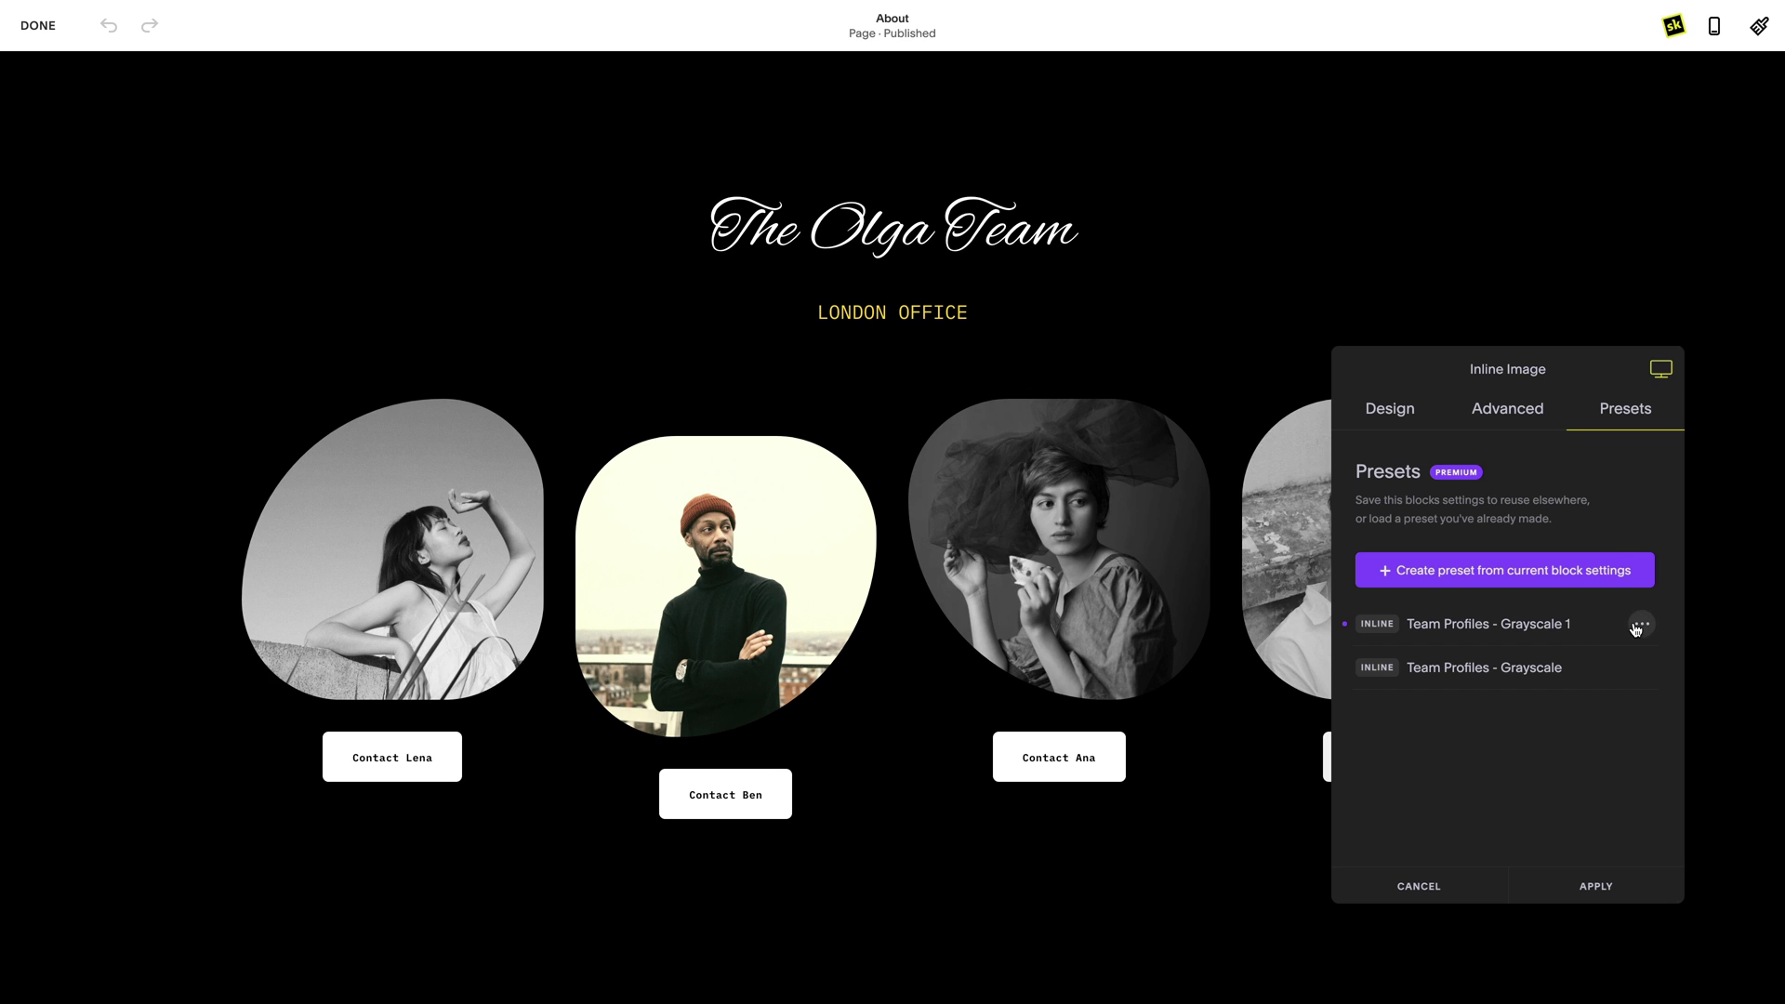
Rename the new image preset to 'Team Profiles - Down: Sepia'.
left_click(1642, 624)
left_click(1601, 628)
left_click(1540, 625)
type("1")
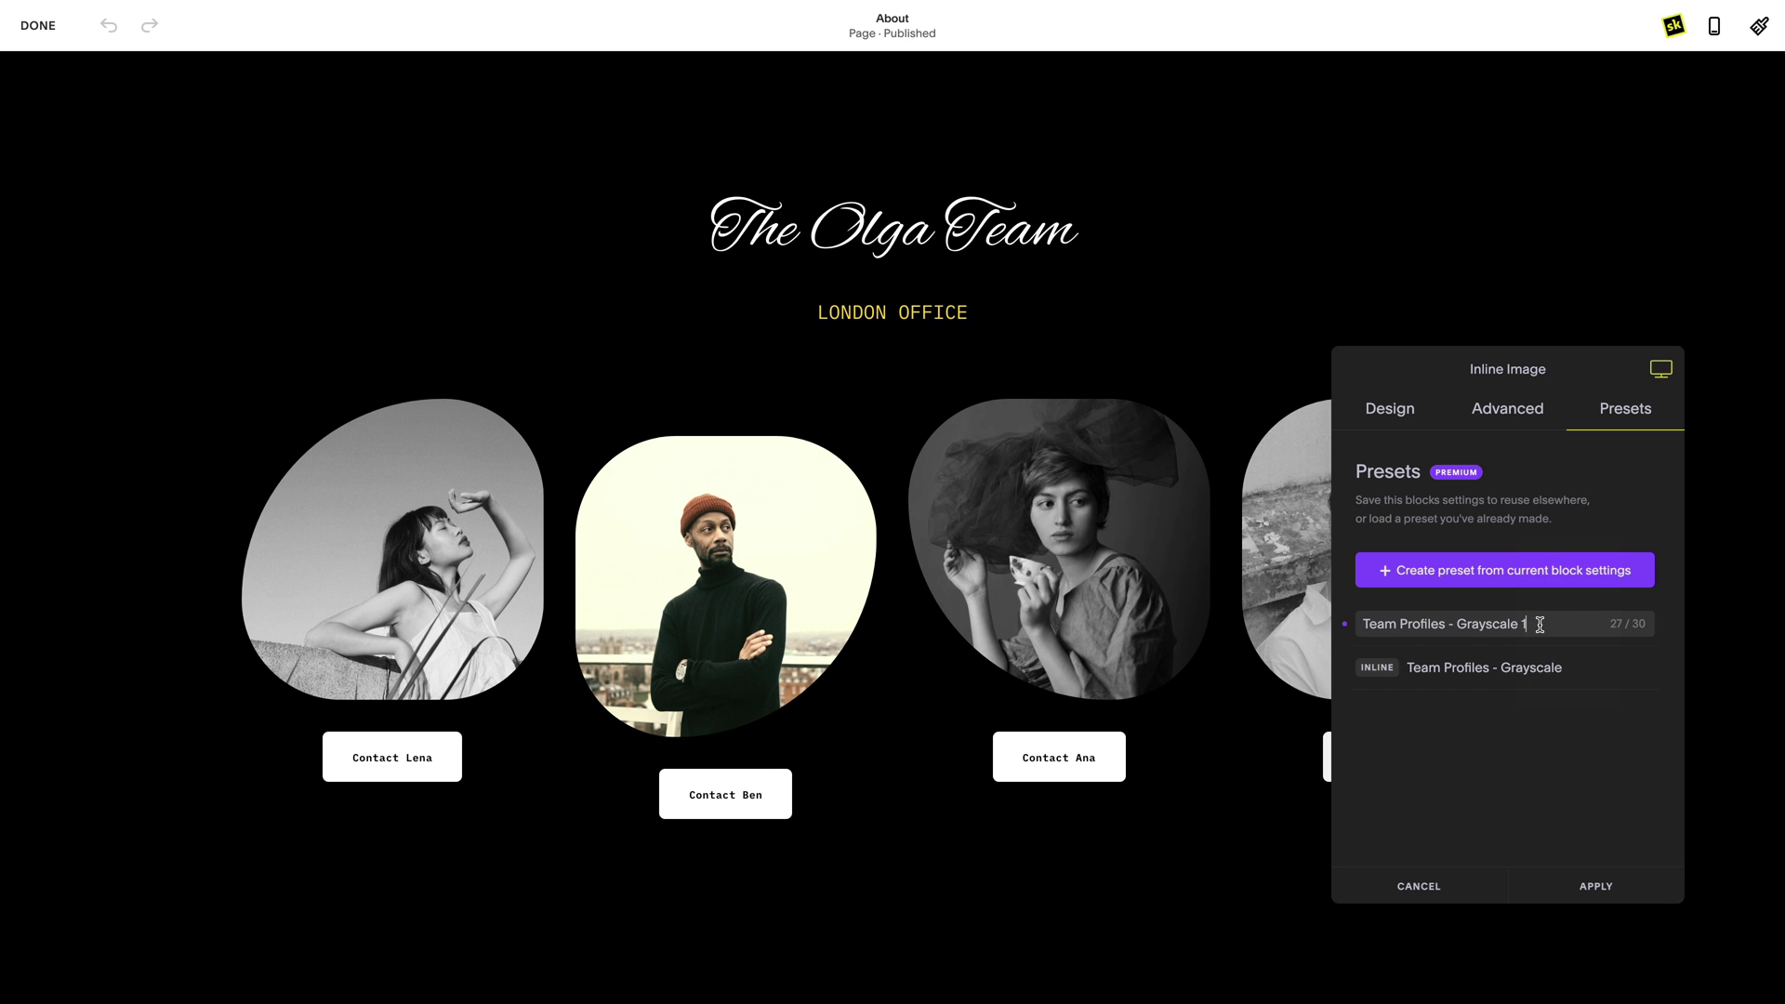
key("BackSpace")
type("Down: Sepi")
key("Return")
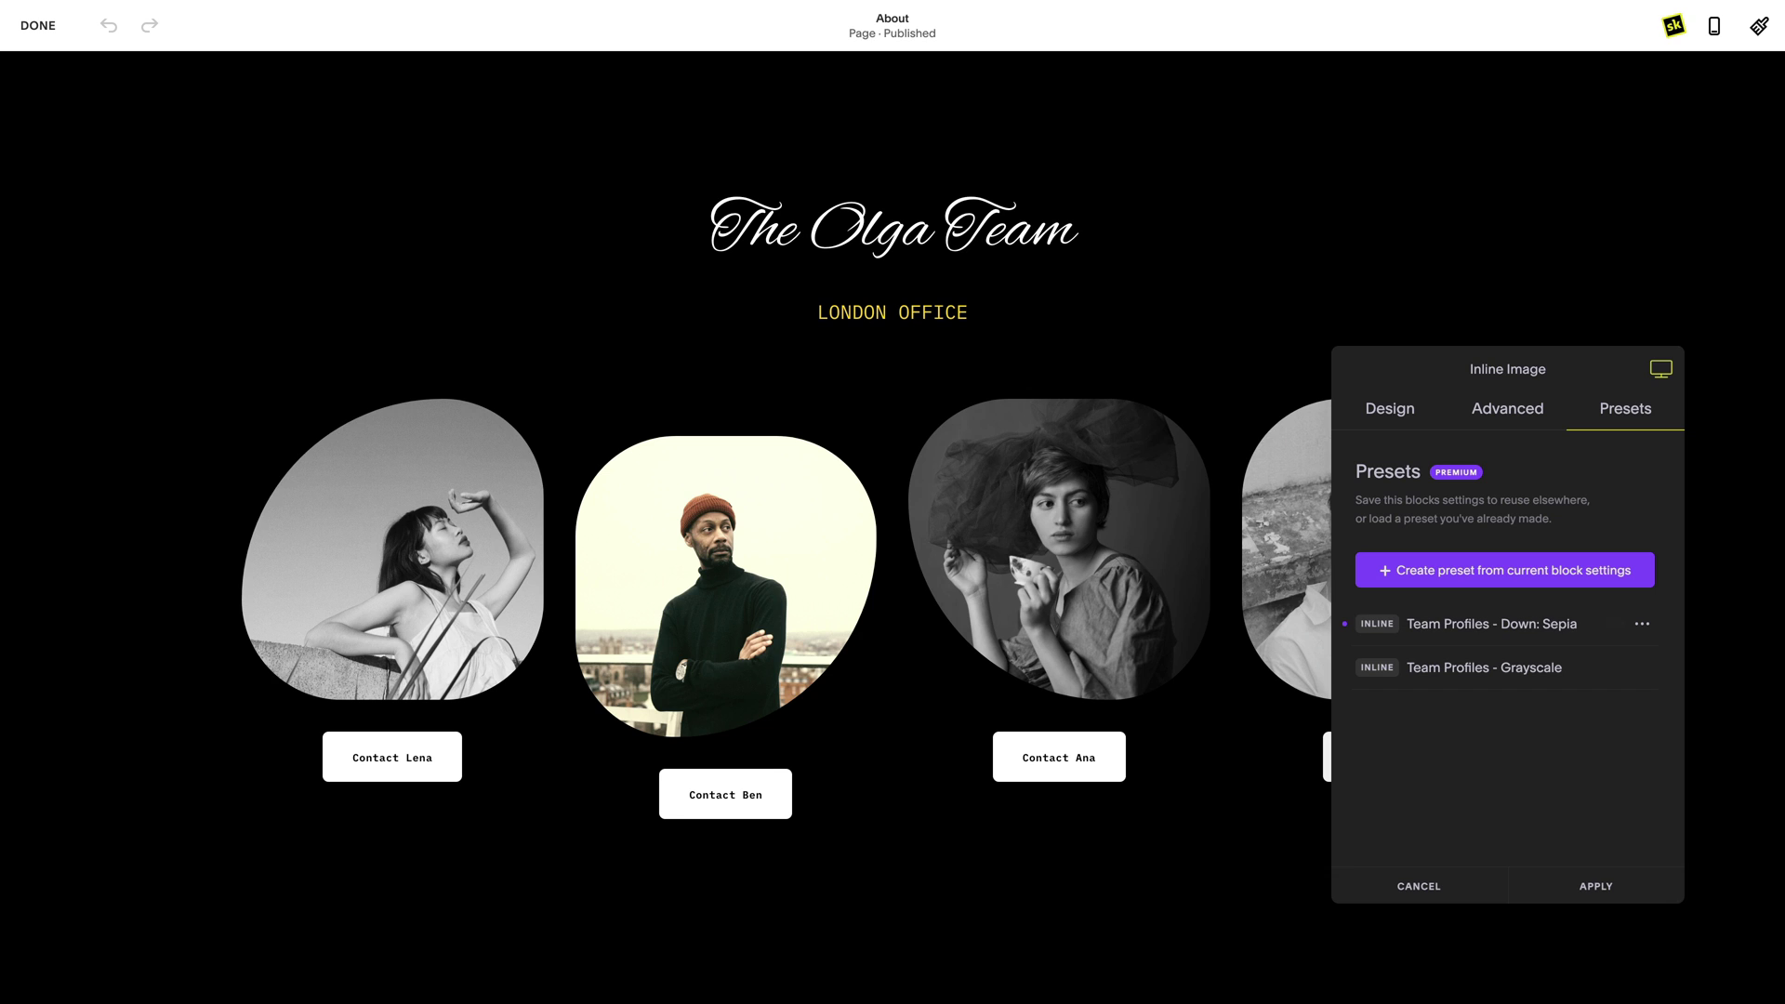
Rename the Grayscale preset to 'Team Profiles - Up: Grayscale', apply, and show button presets.
left_click(1640, 668)
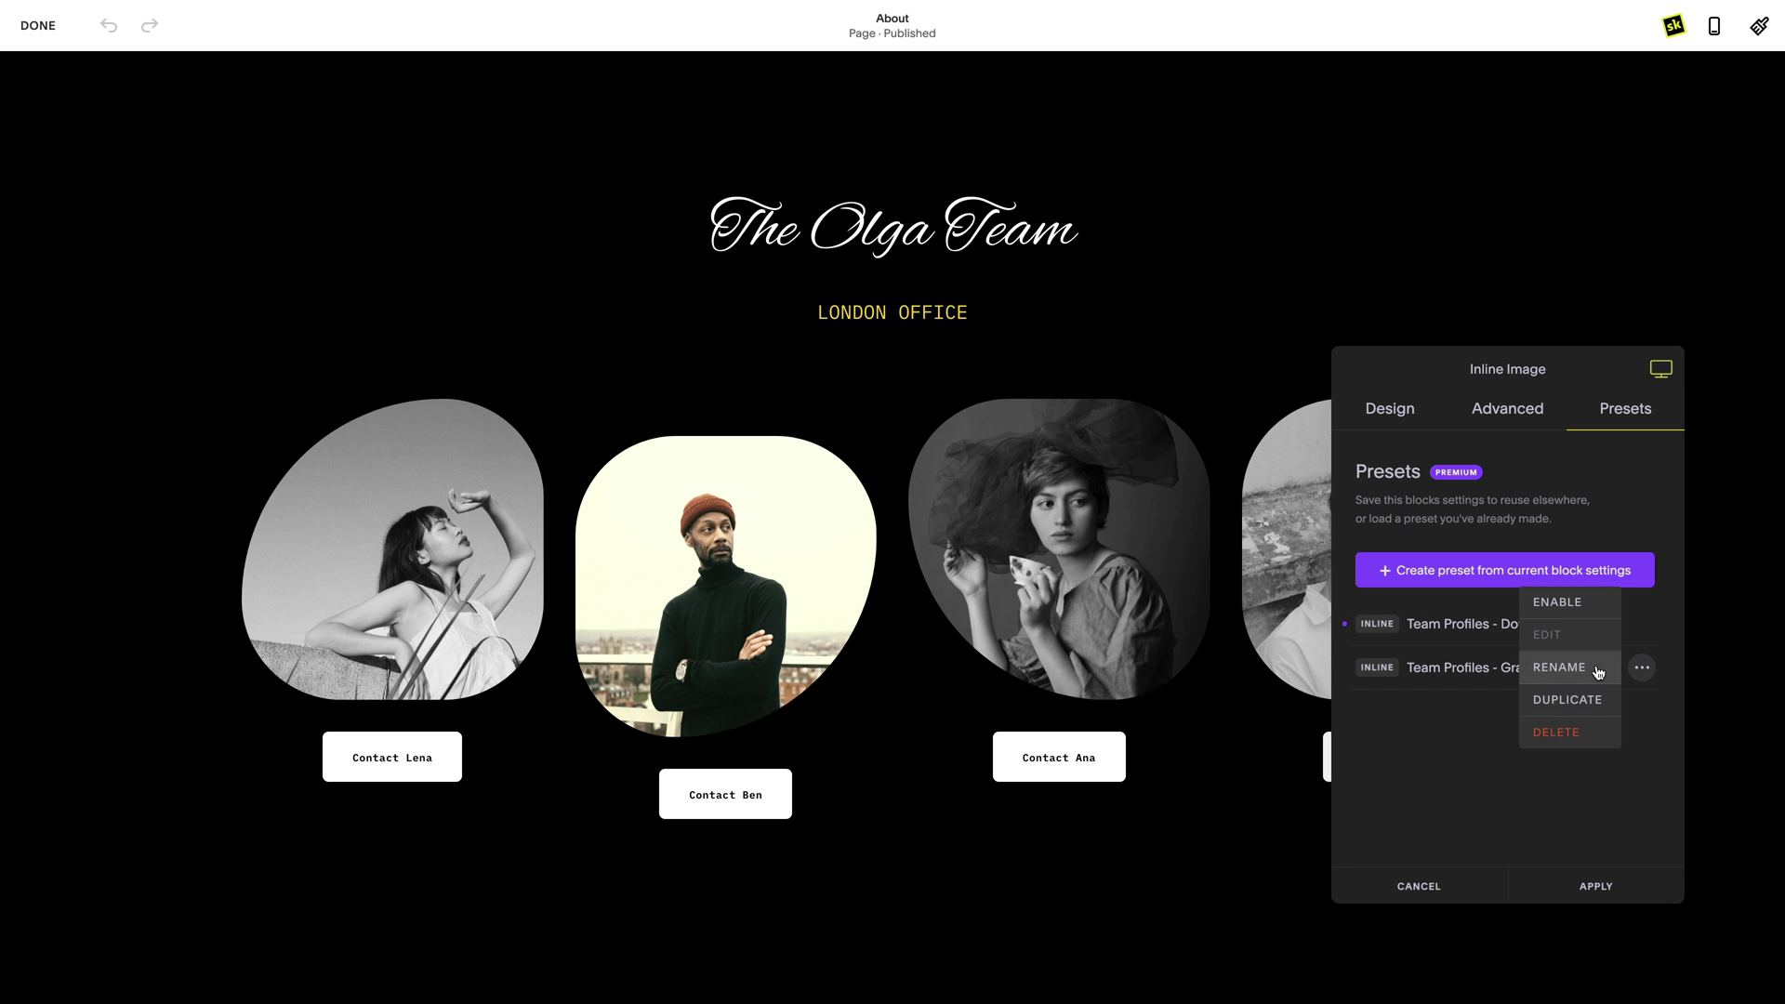
left_click(1598, 667)
left_click(1457, 667)
type("Up: Grayscale")
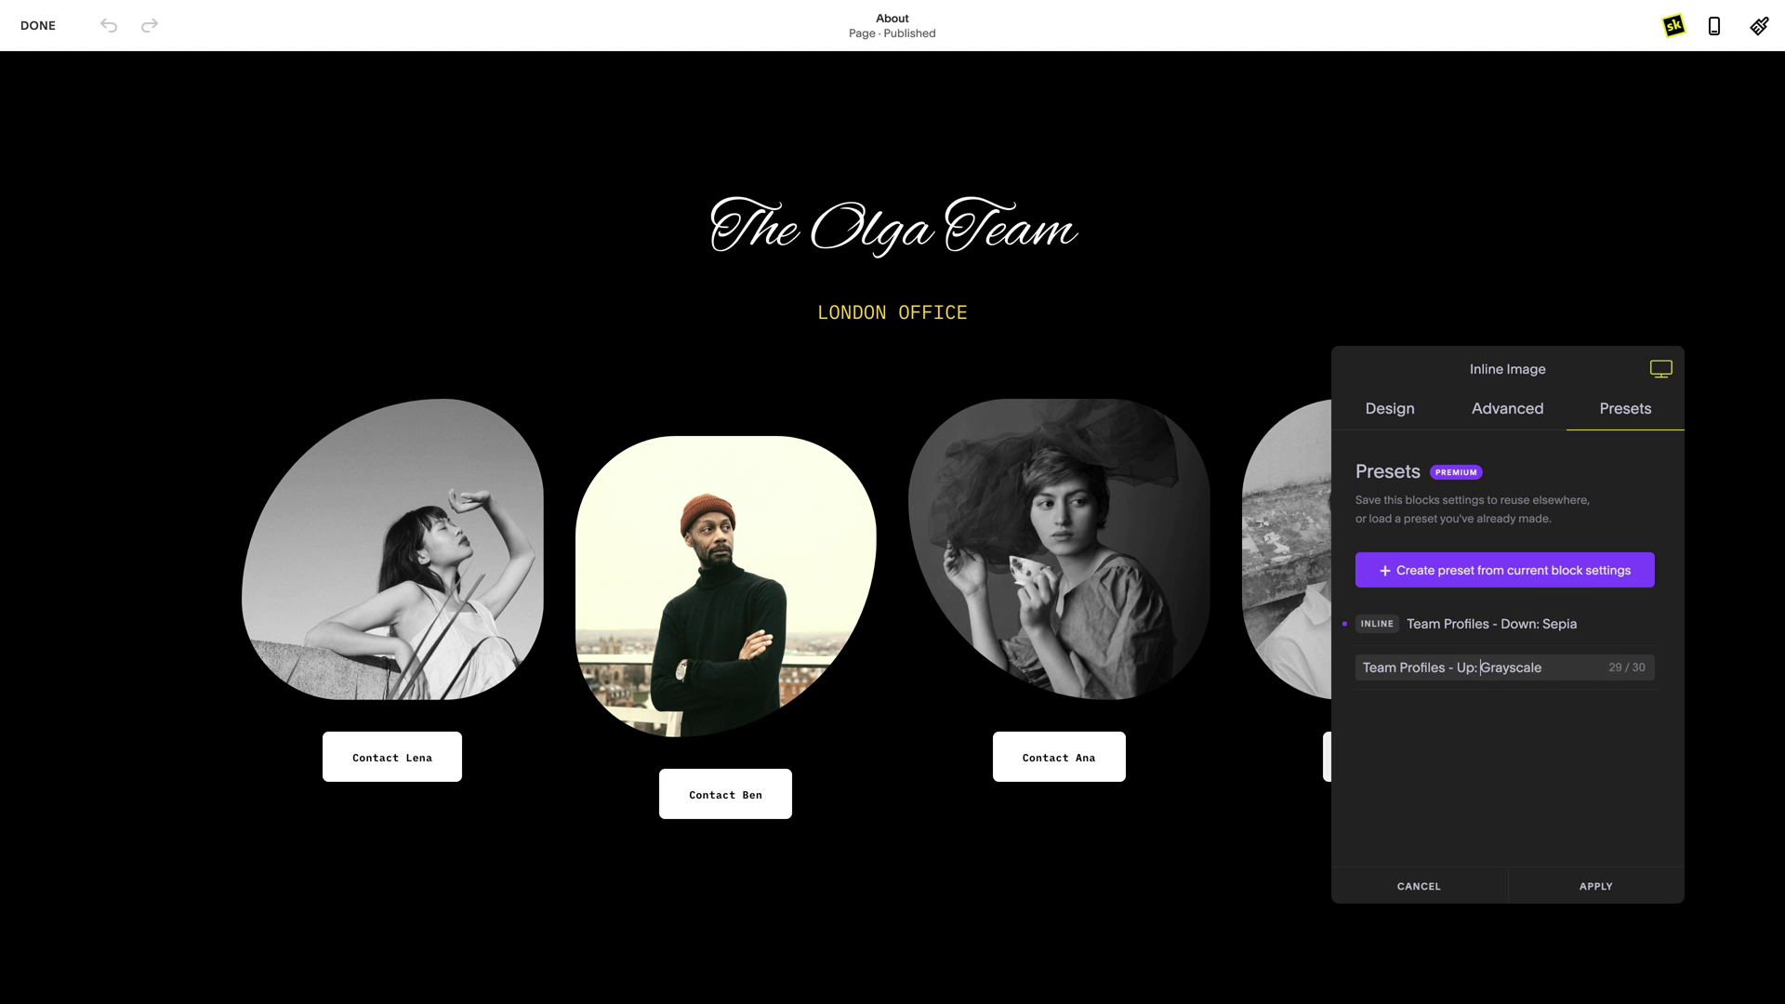
key("Return")
left_click(1600, 891)
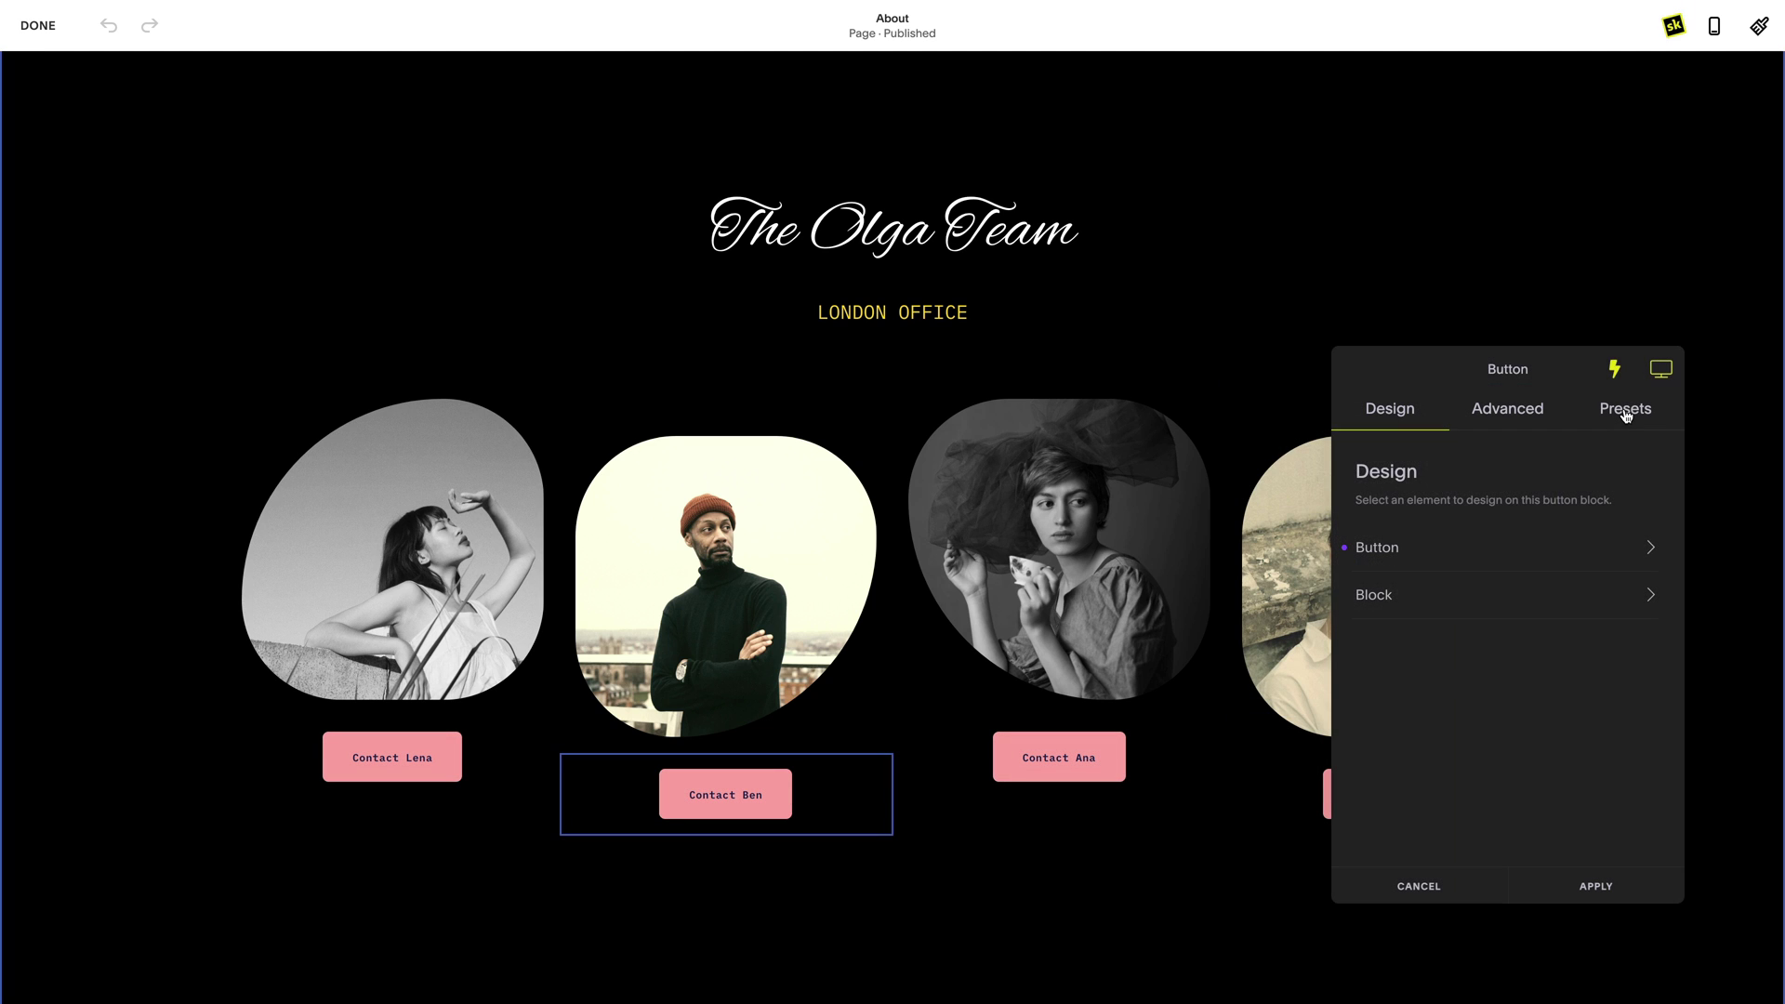
left_click(1625, 410)
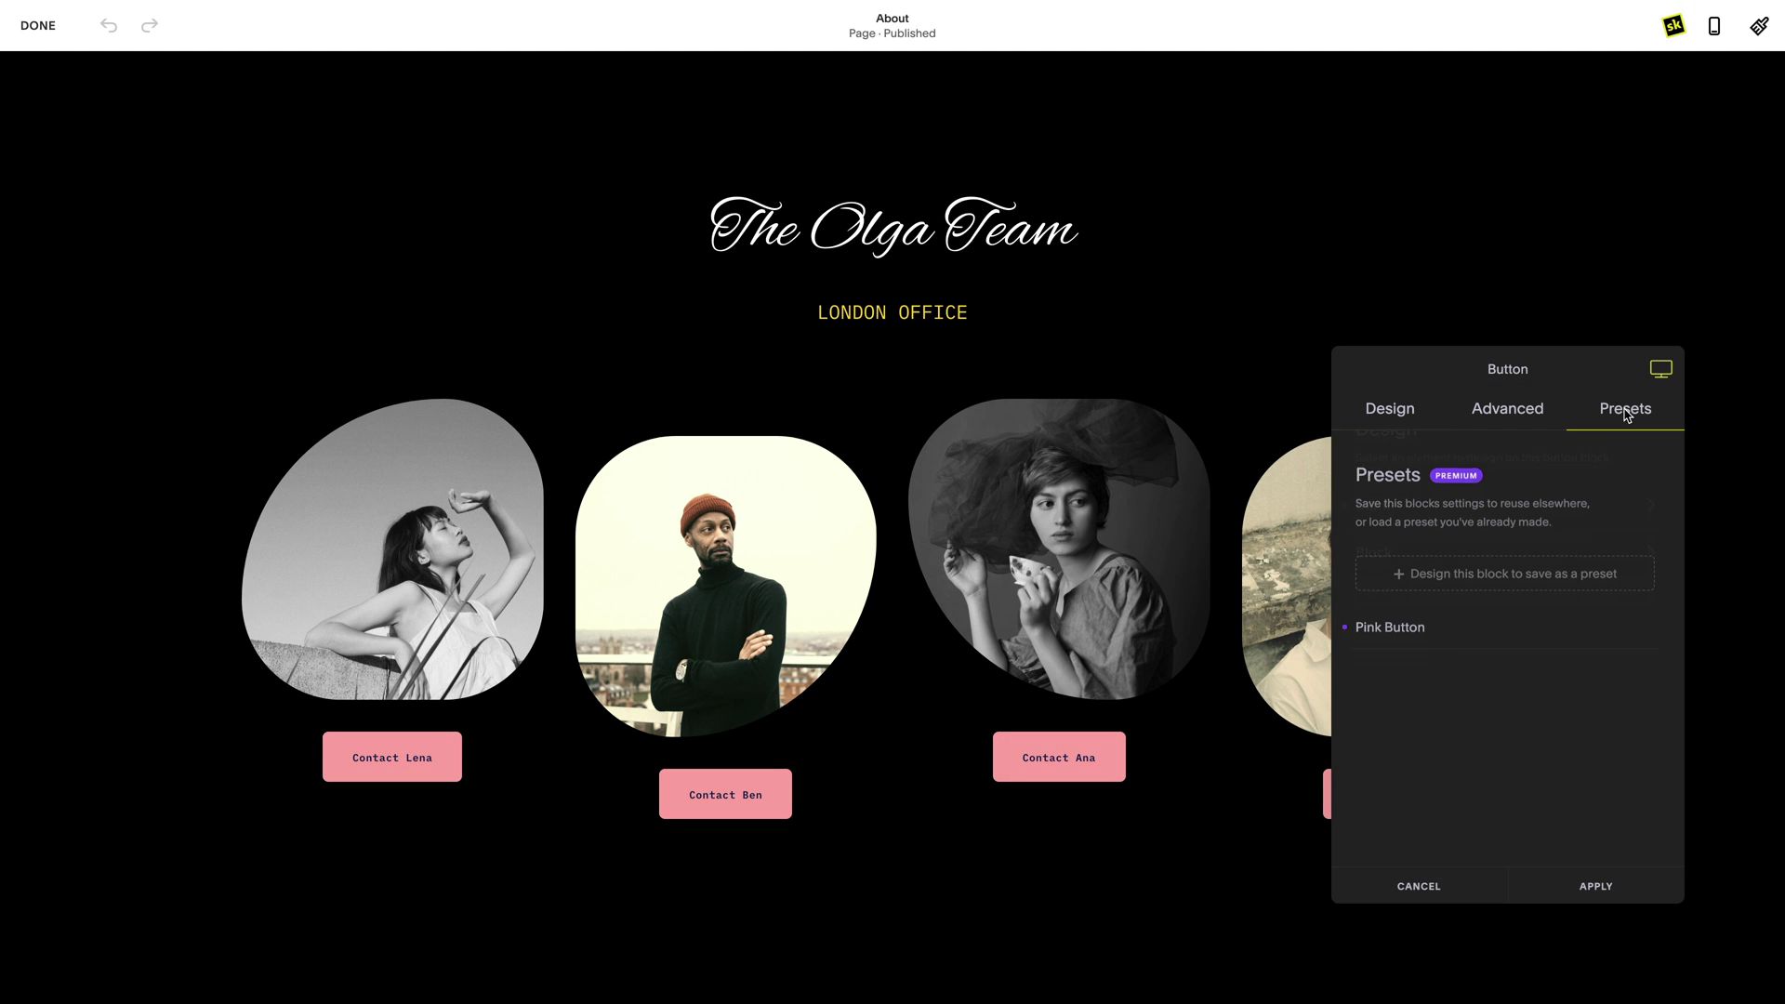
Duplicate the Pink Button preset and give the copy a yellow #FEDC01 background.
left_click(1639, 629)
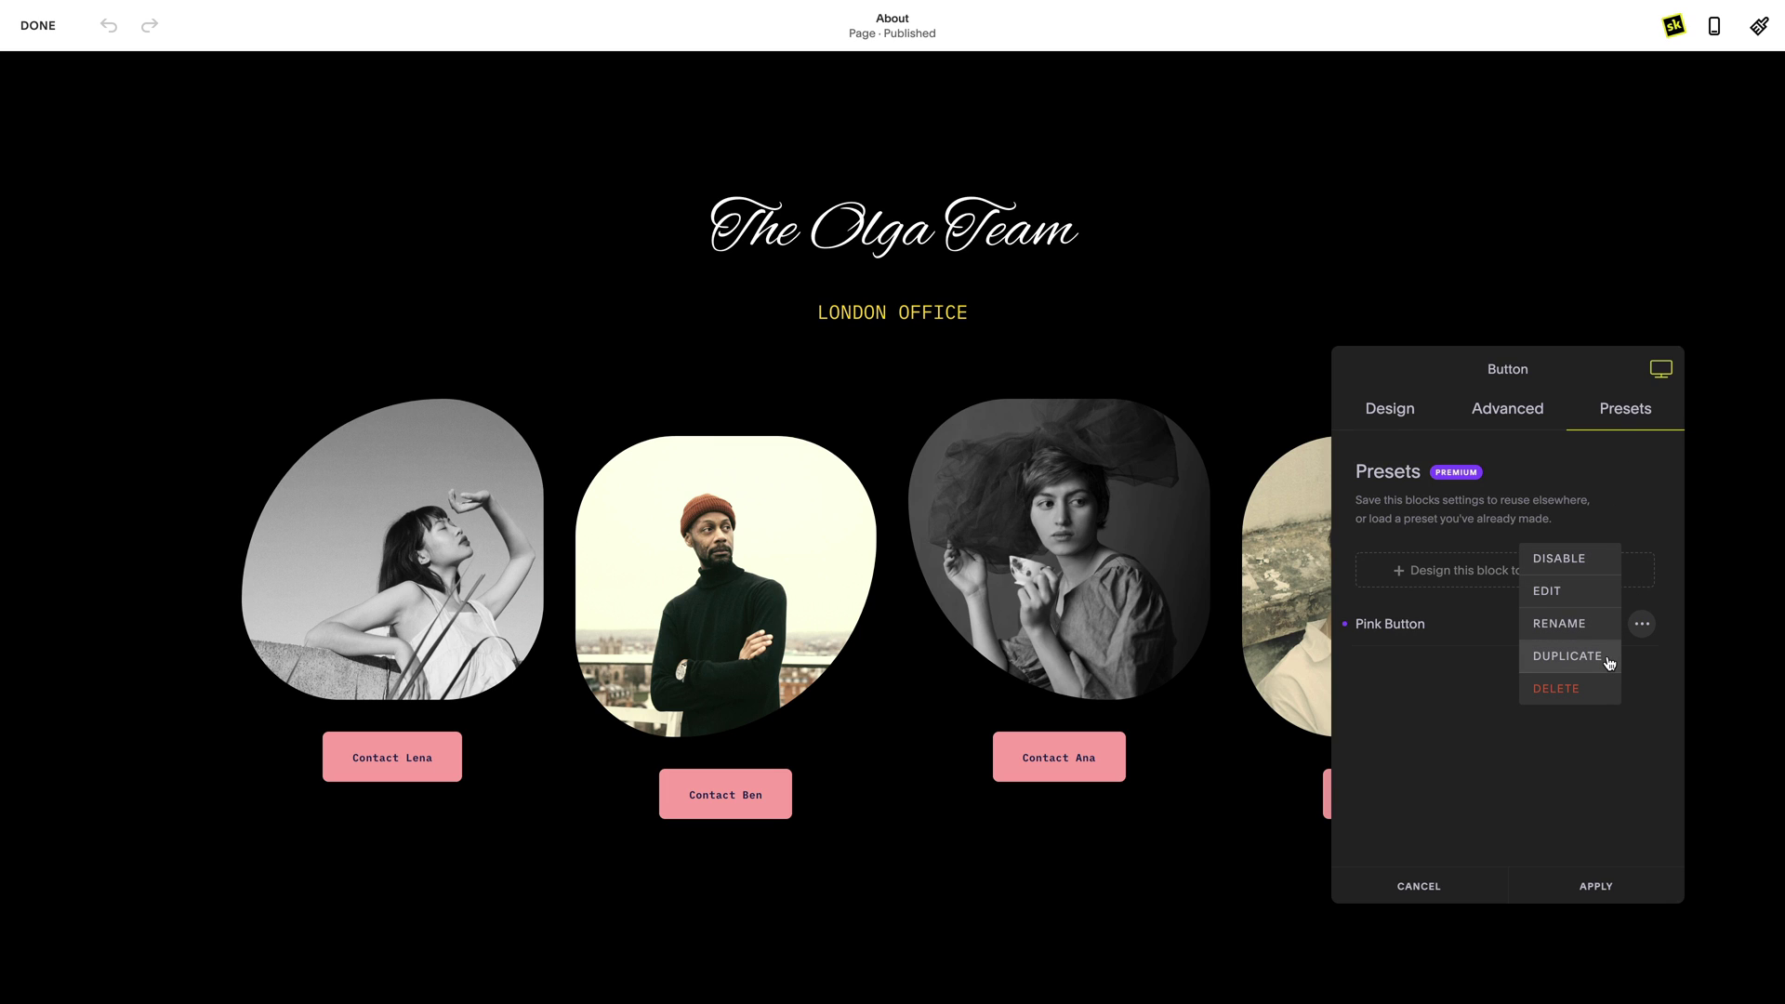
left_click(1567, 656)
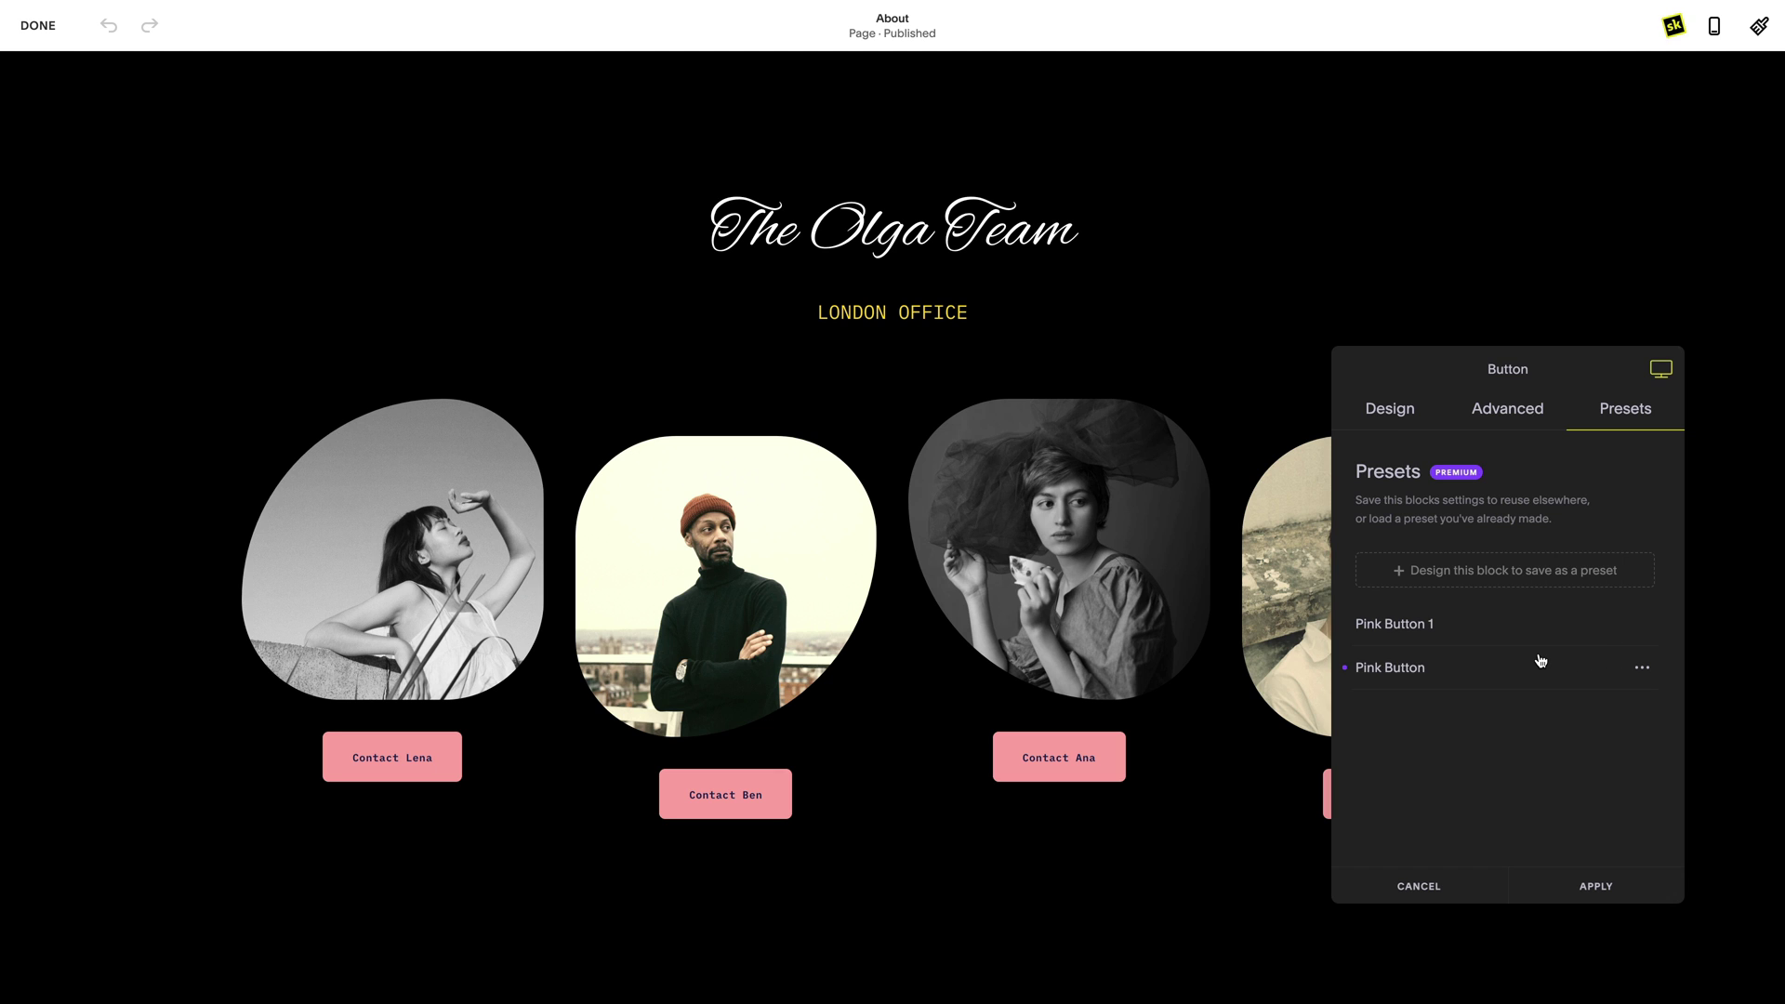
left_click(1639, 623)
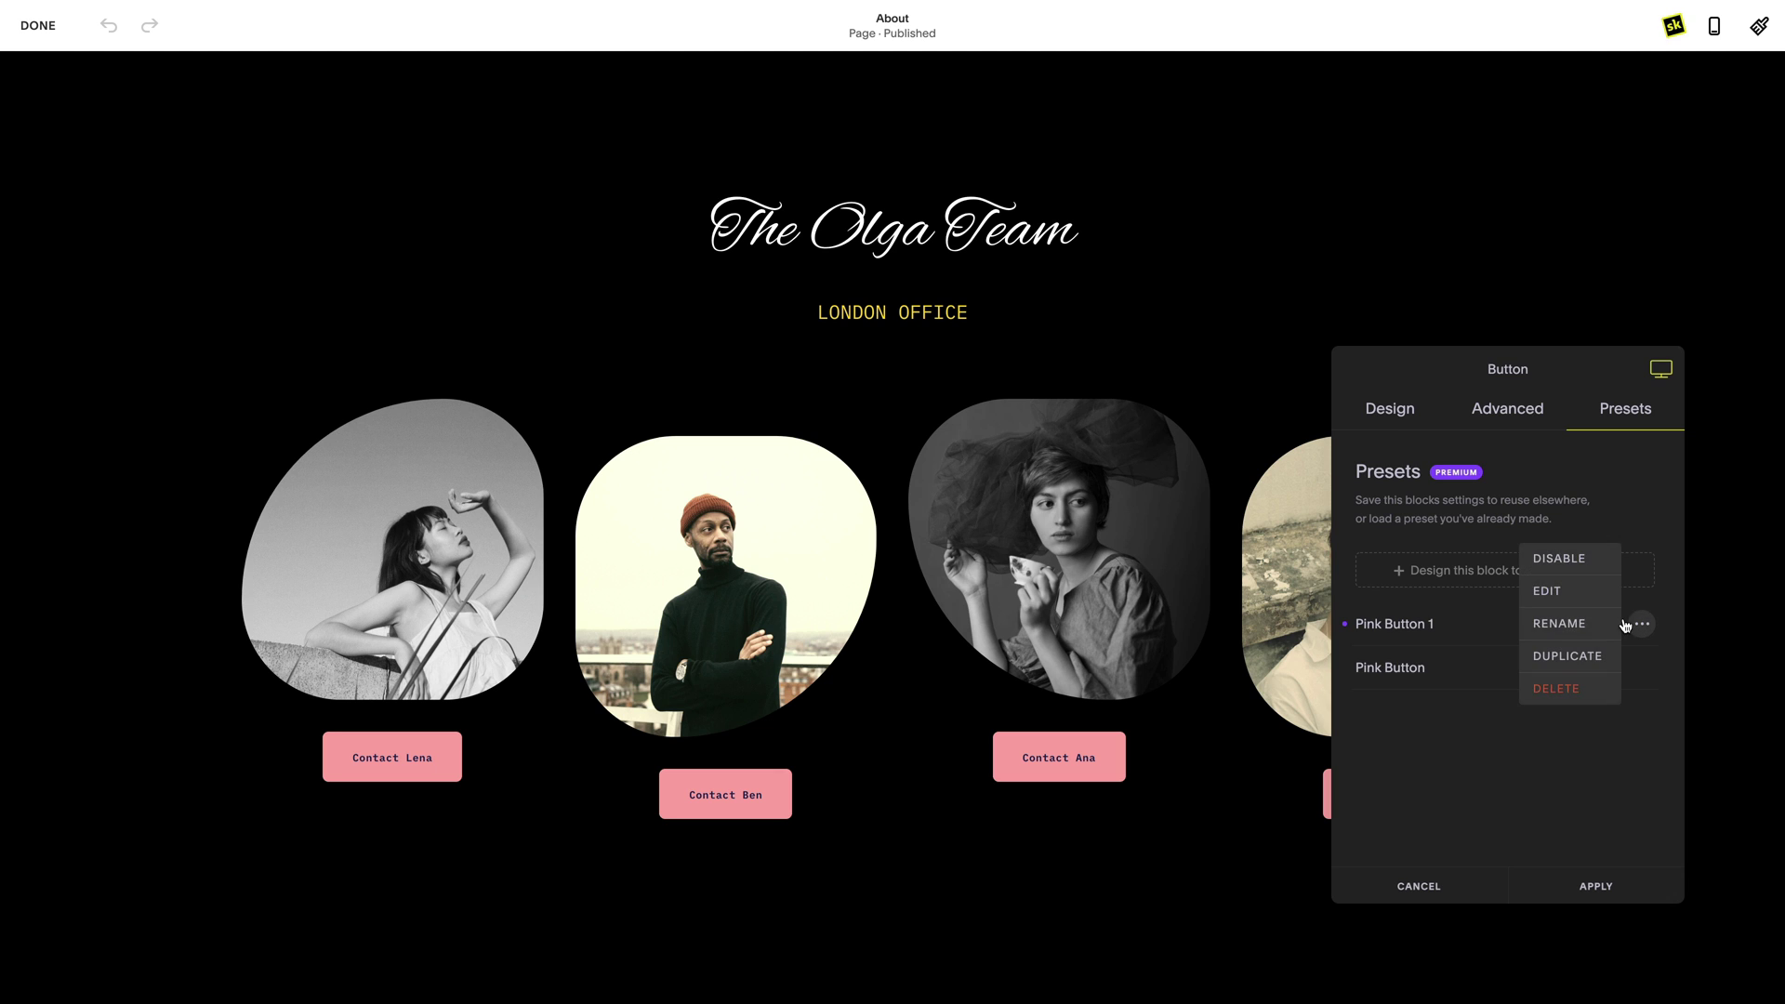
left_click(1536, 587)
left_click(1411, 697)
left_click(1640, 604)
left_click(1362, 446)
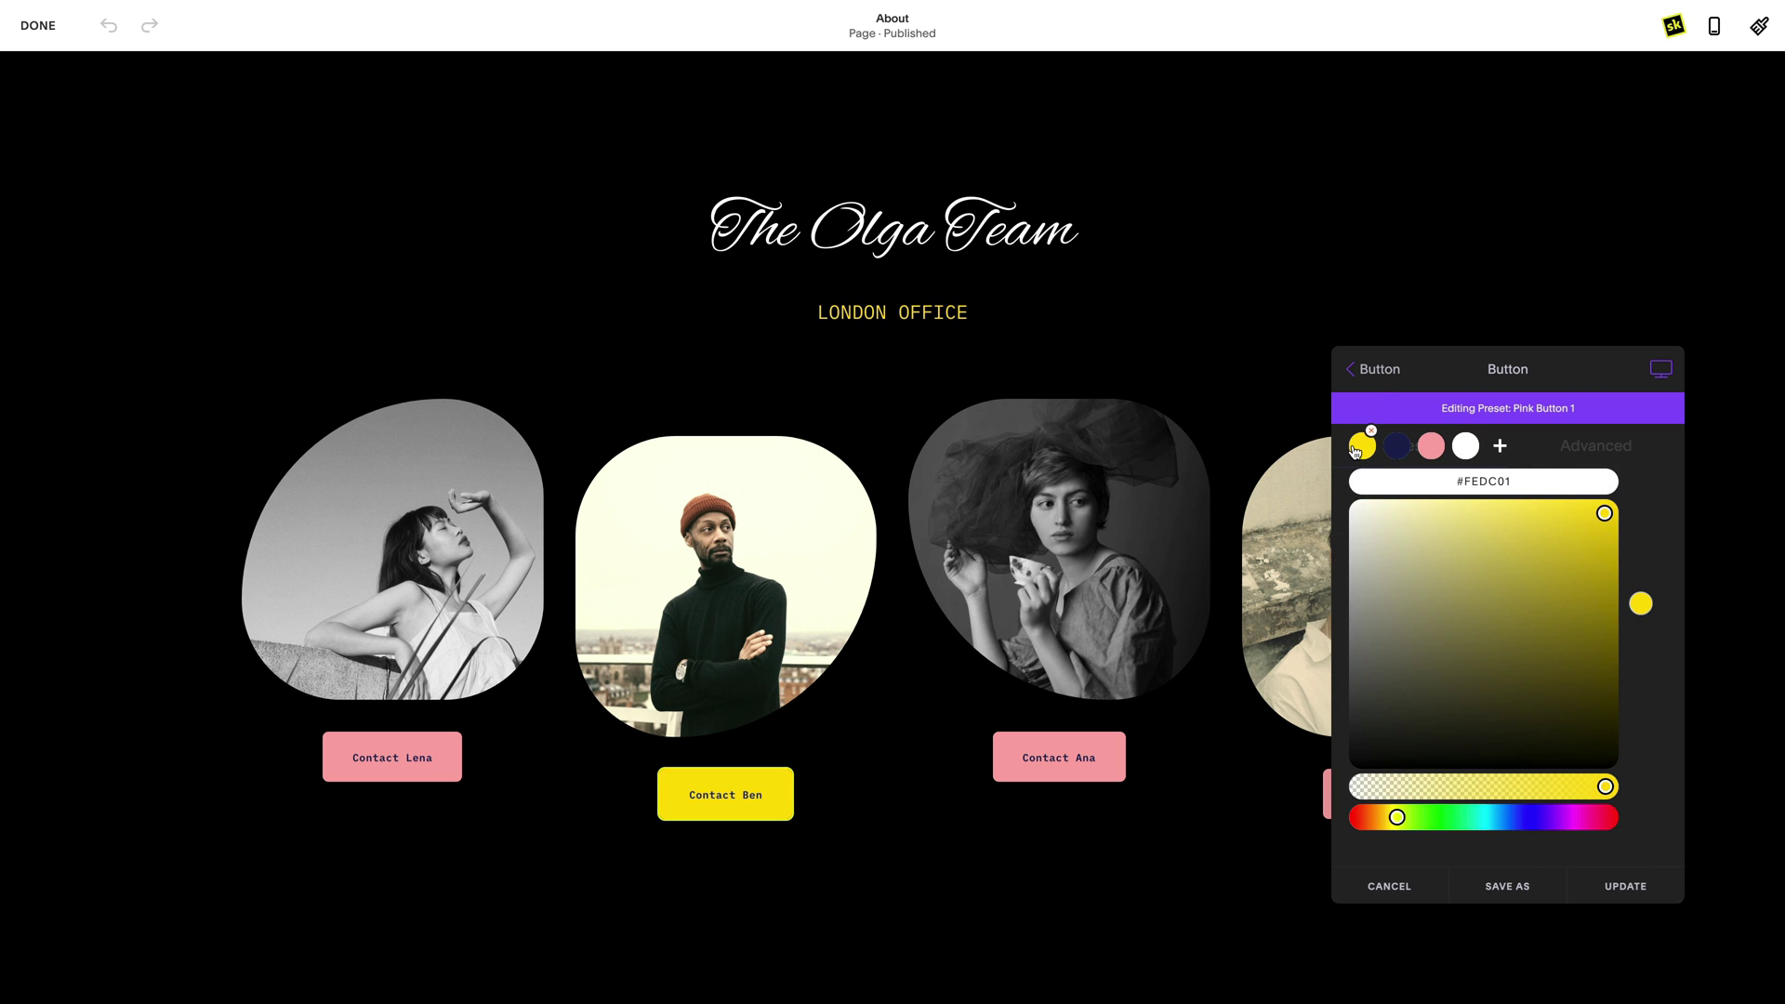
left_click(1652, 546)
left_click(1625, 886)
Rename the Pink Button 1 preset to 'Yellow Button'.
left_click(1639, 624)
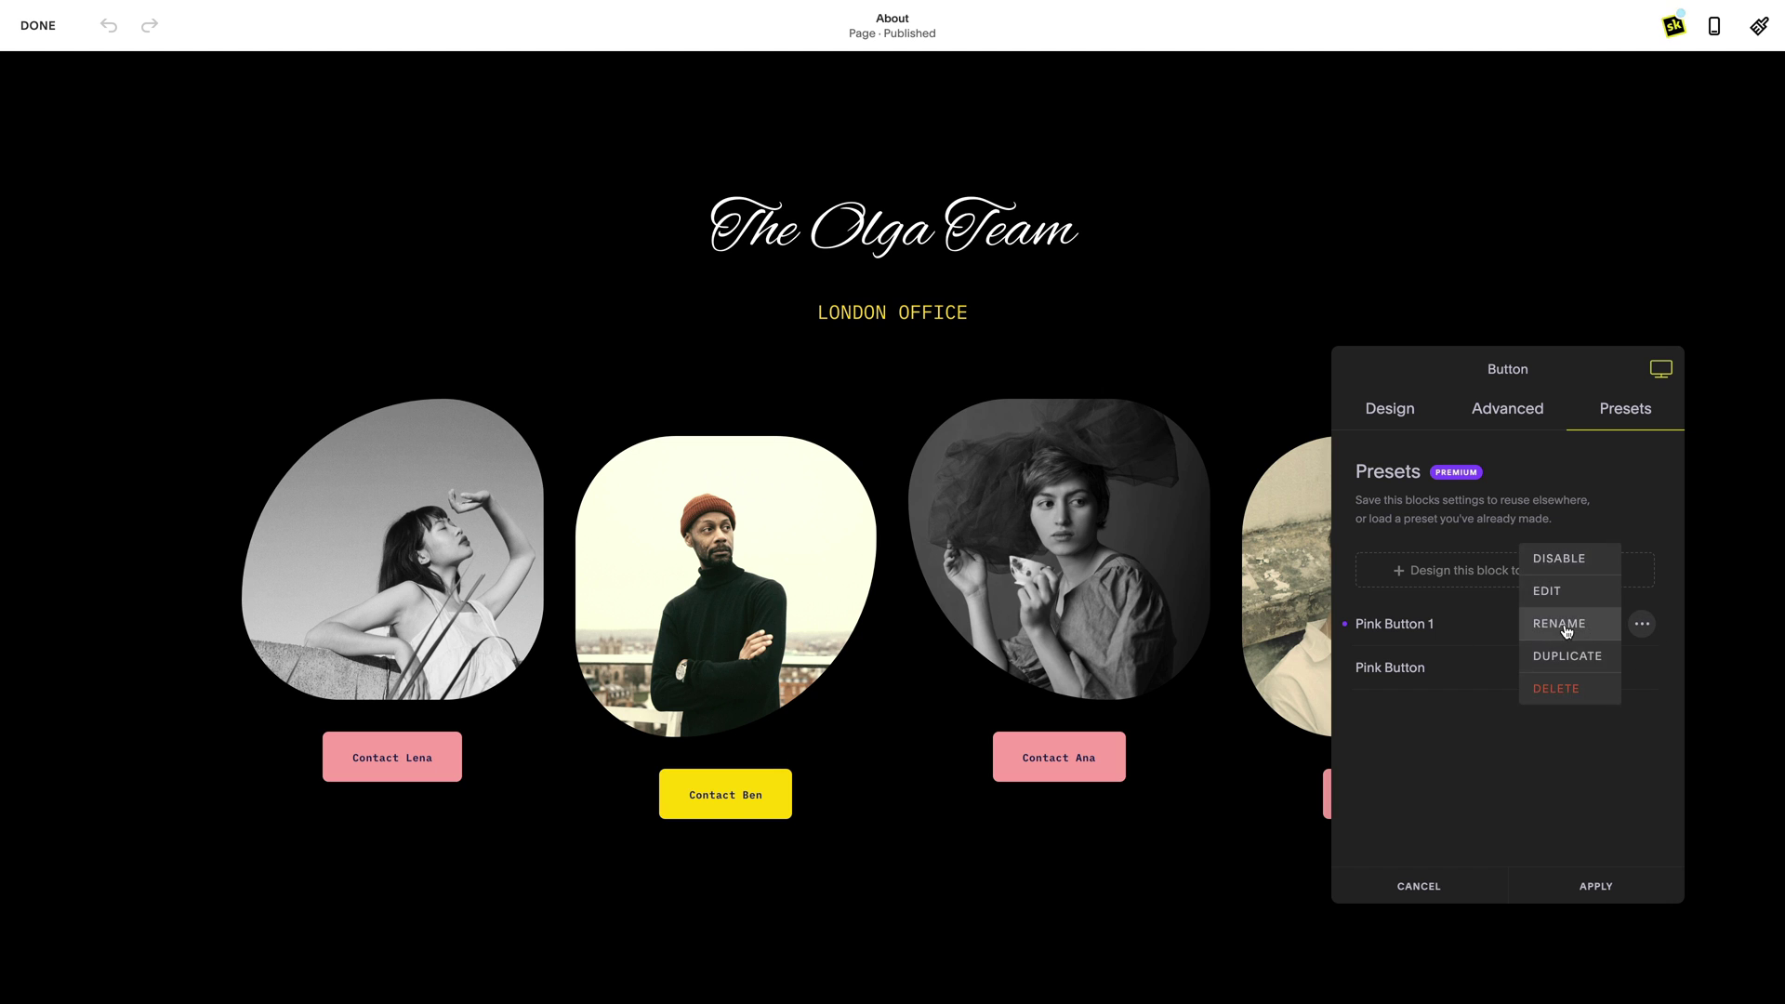
left_click(1565, 626)
left_click(1446, 623)
double_click(1379, 623)
type("Yellow")
key("Return")
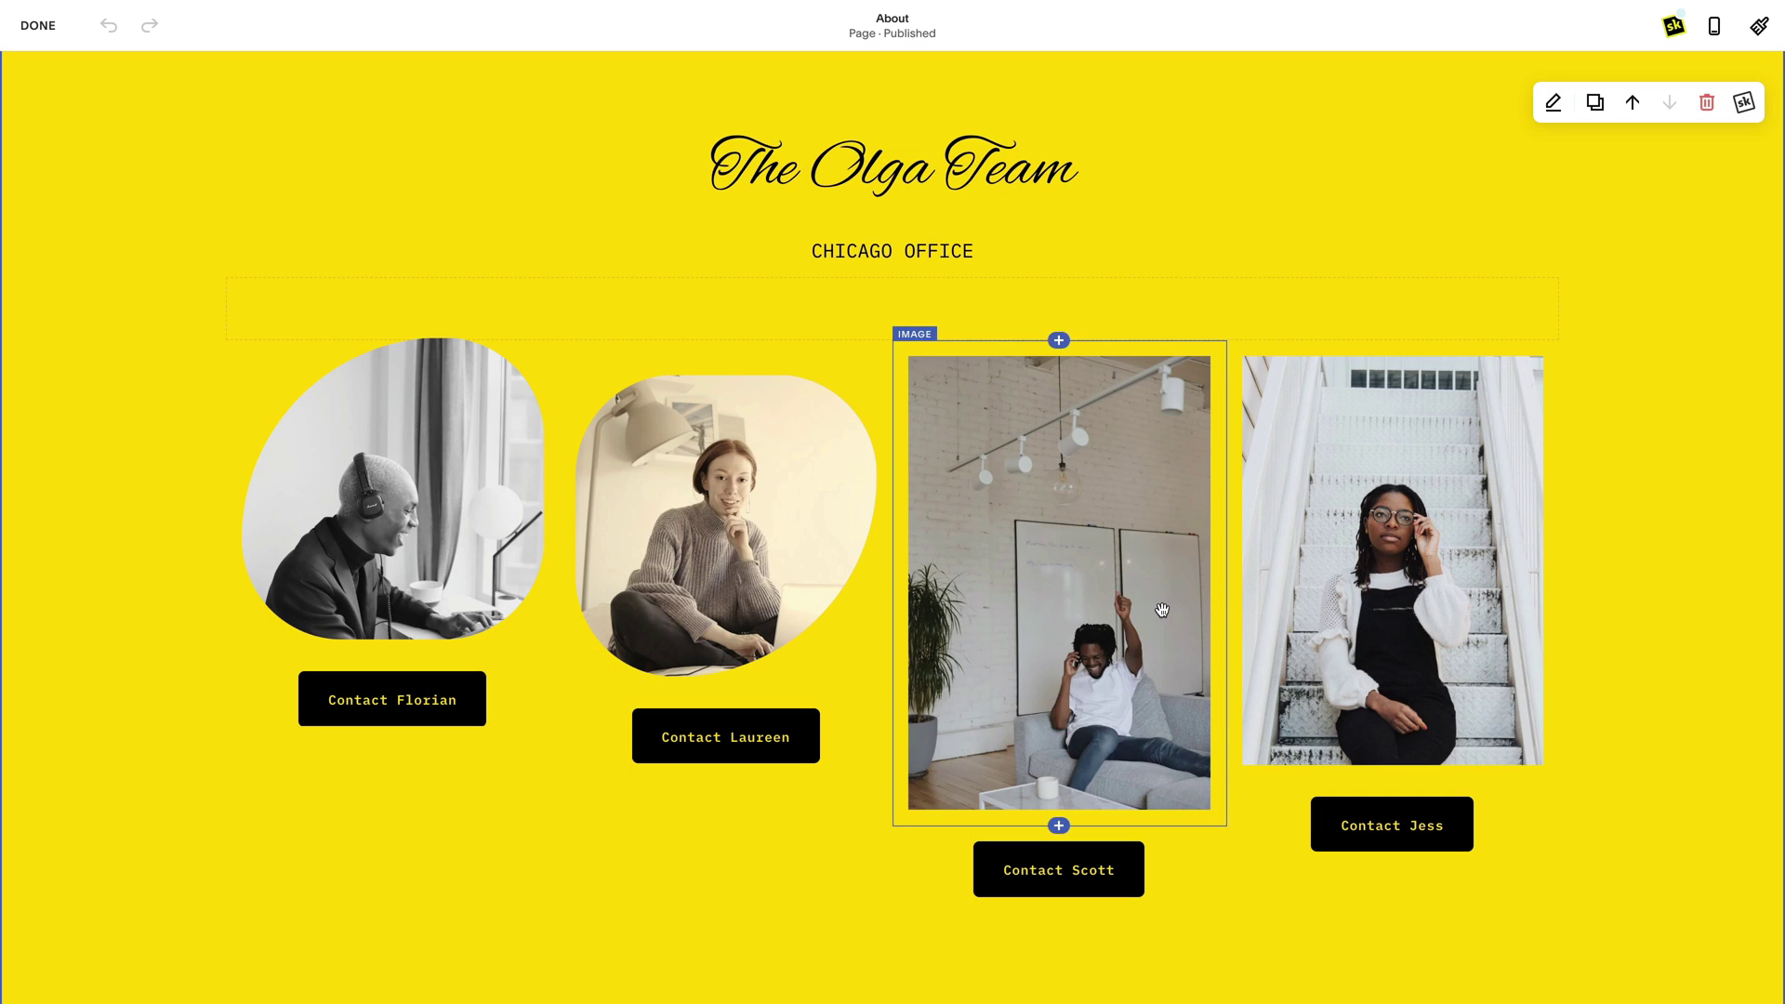
Apply the Team Profiles - Up: Grayscale preset to the third Chicago photo.
double_click(1163, 610)
left_click(1608, 412)
left_click(1589, 669)
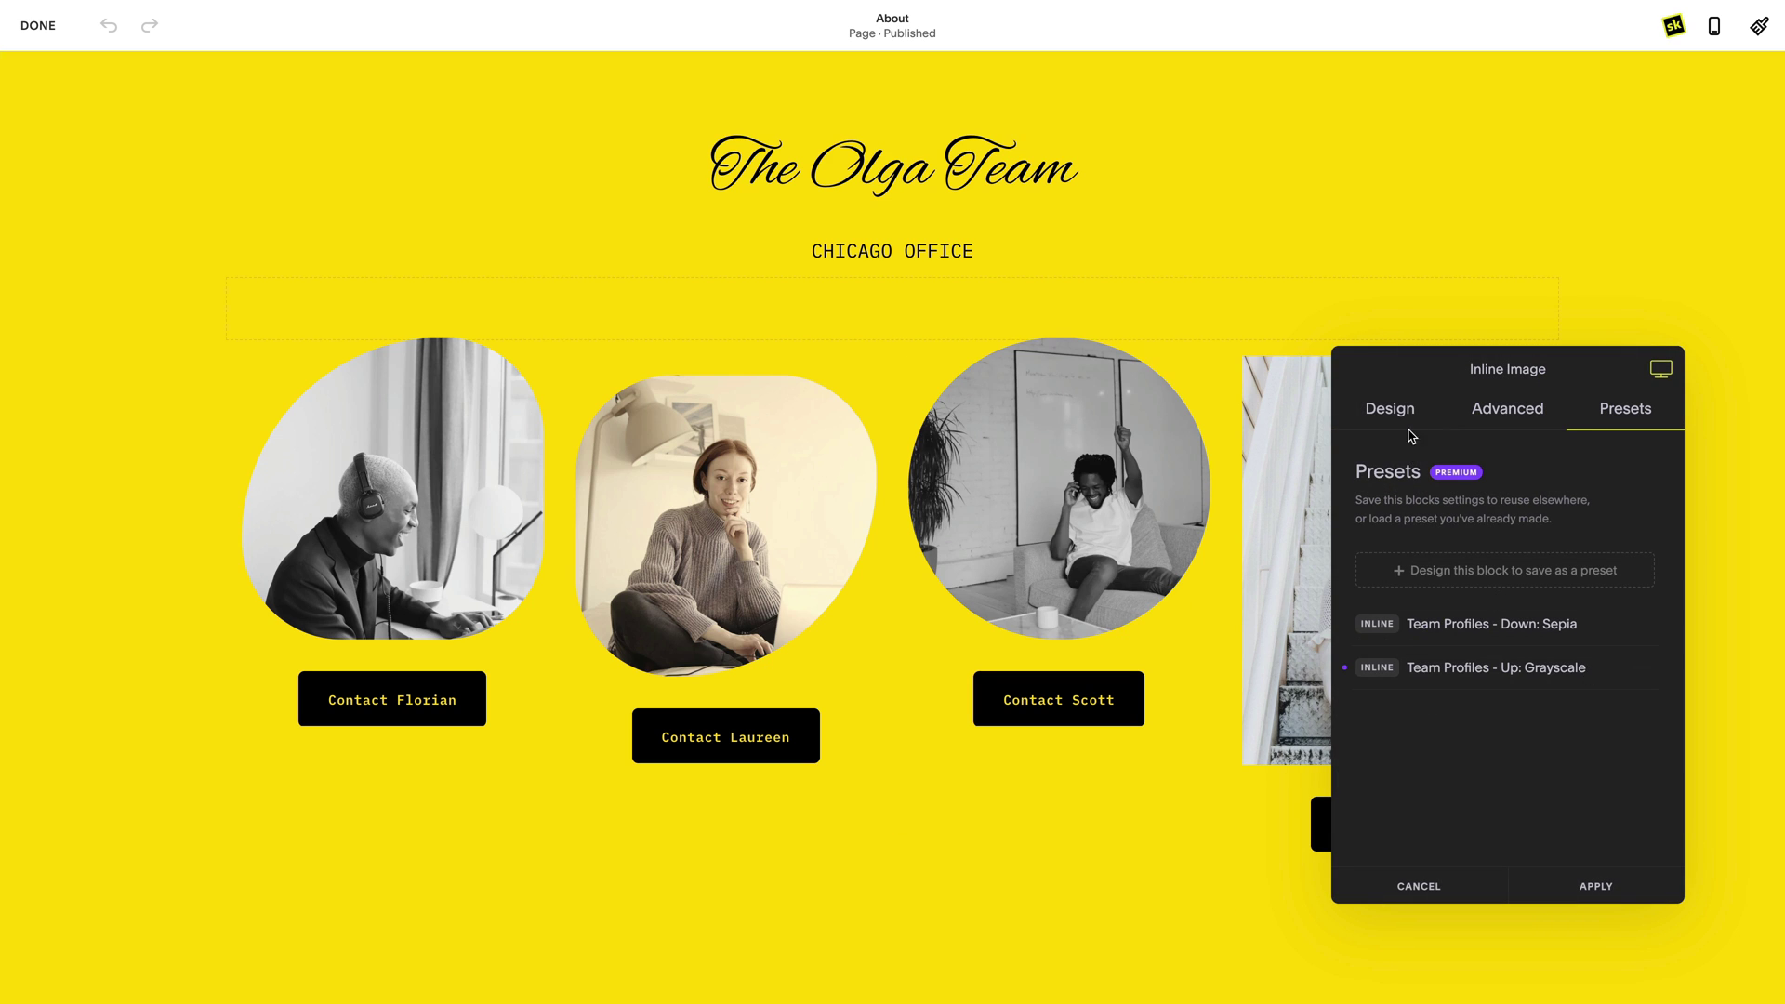
Make the photo's corners less rounded, then apply the Team Profiles - Down: Sepia preset.
left_click(1411, 416)
left_click(1485, 550)
left_click(1502, 709)
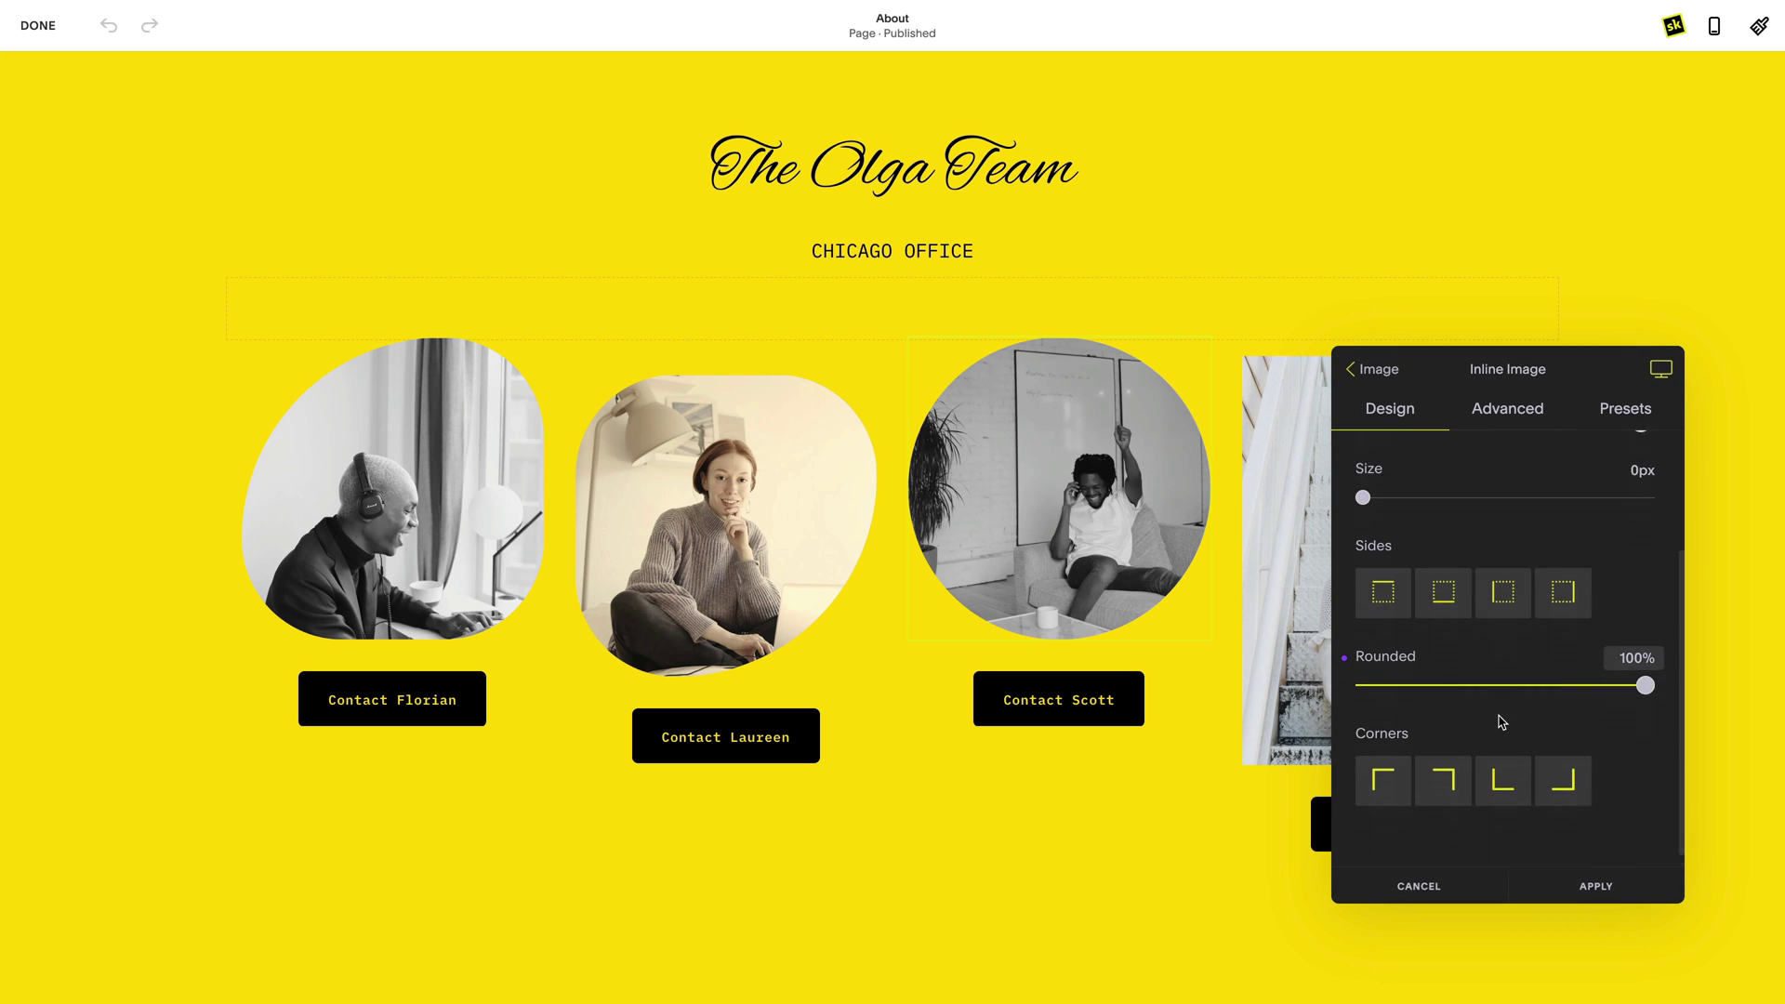
left_click_drag(1642, 672, 1501, 673)
left_click(1595, 886)
left_click(1602, 415)
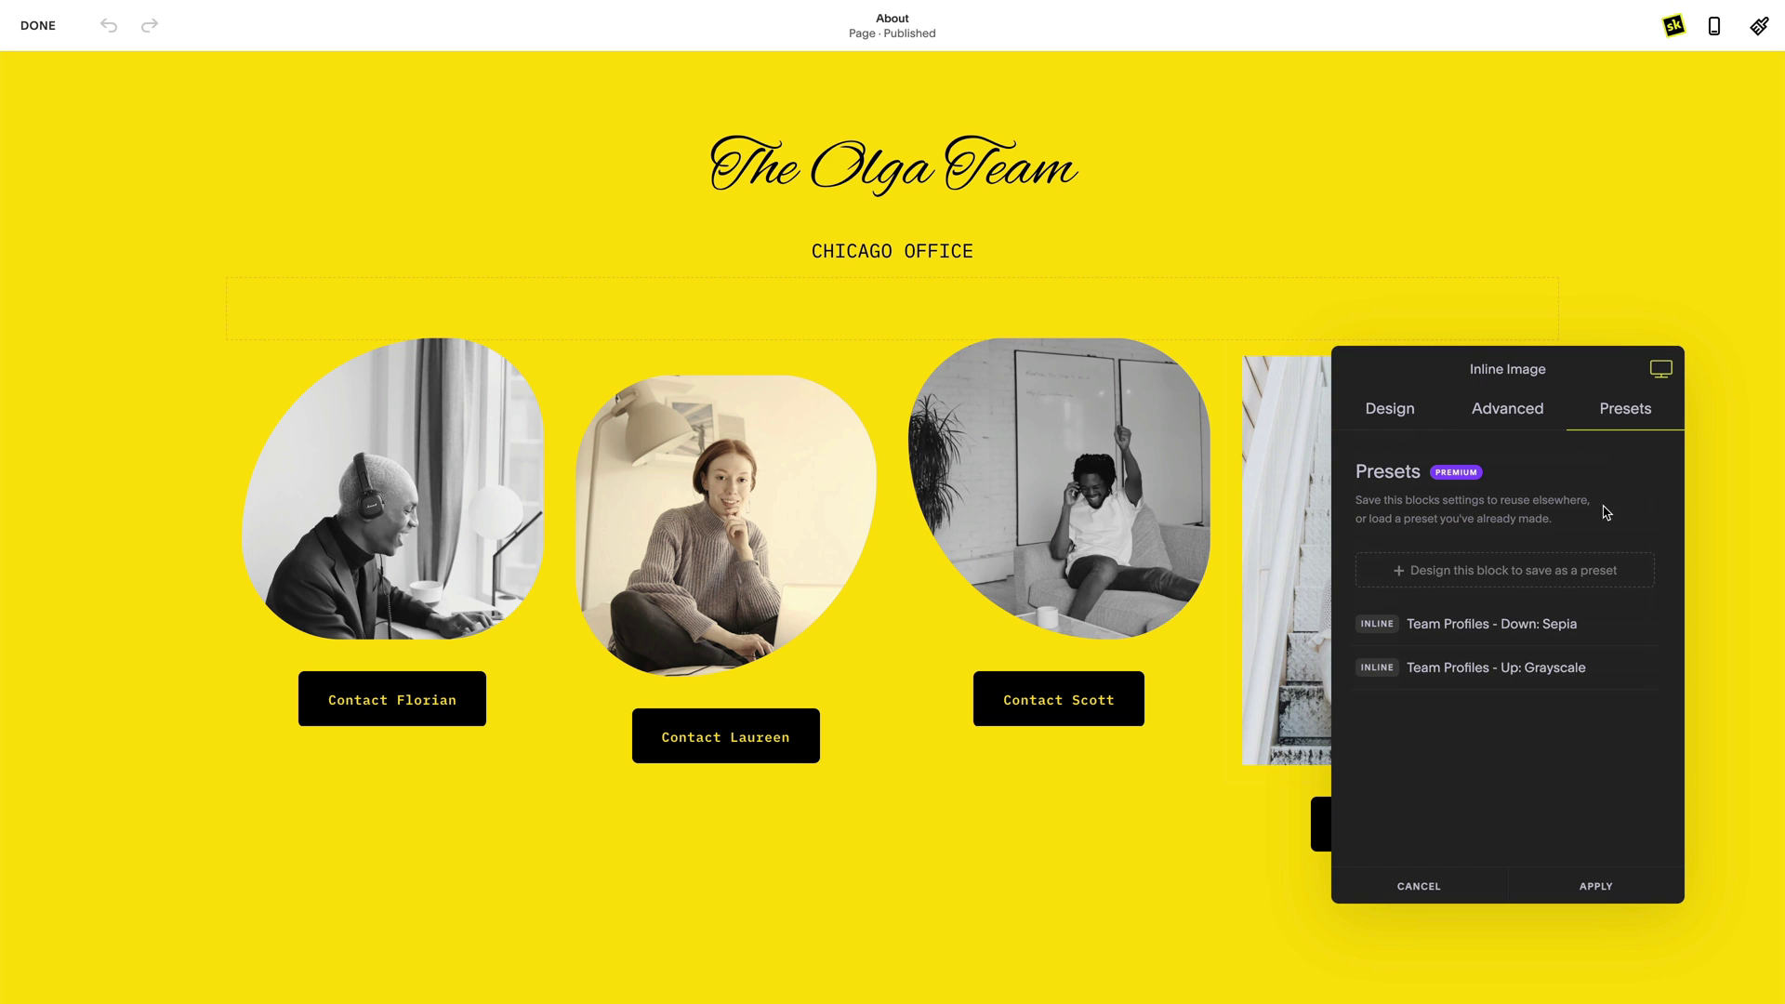
left_click(1598, 624)
Reshape another Chicago photo into a blob with 50% border rounding.
left_click(827, 521)
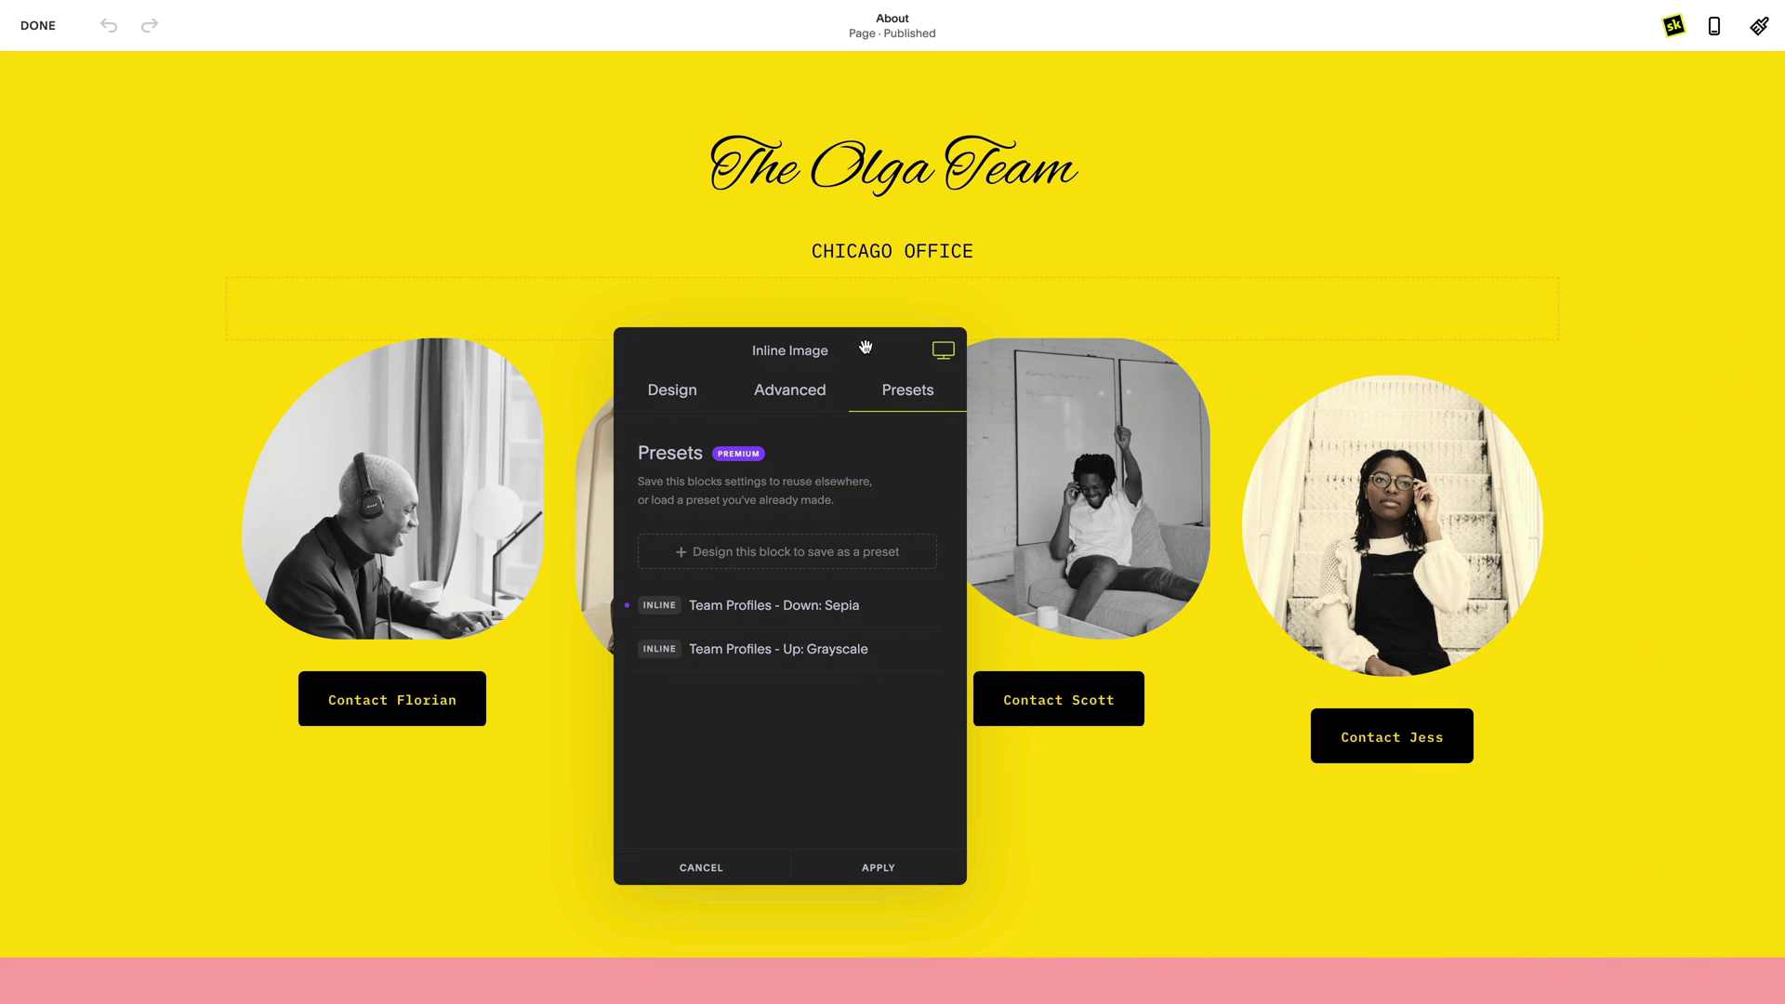
left_click(678, 394)
left_click(750, 532)
left_click(786, 683)
scroll(786, 707, "down", 3)
left_click_drag(929, 651, 787, 651)
left_click(867, 869)
Apply the Pink Button preset to the first and third Chicago contact buttons.
left_click(518, 699)
double_click(518, 699)
left_click(1646, 411)
left_click(1531, 666)
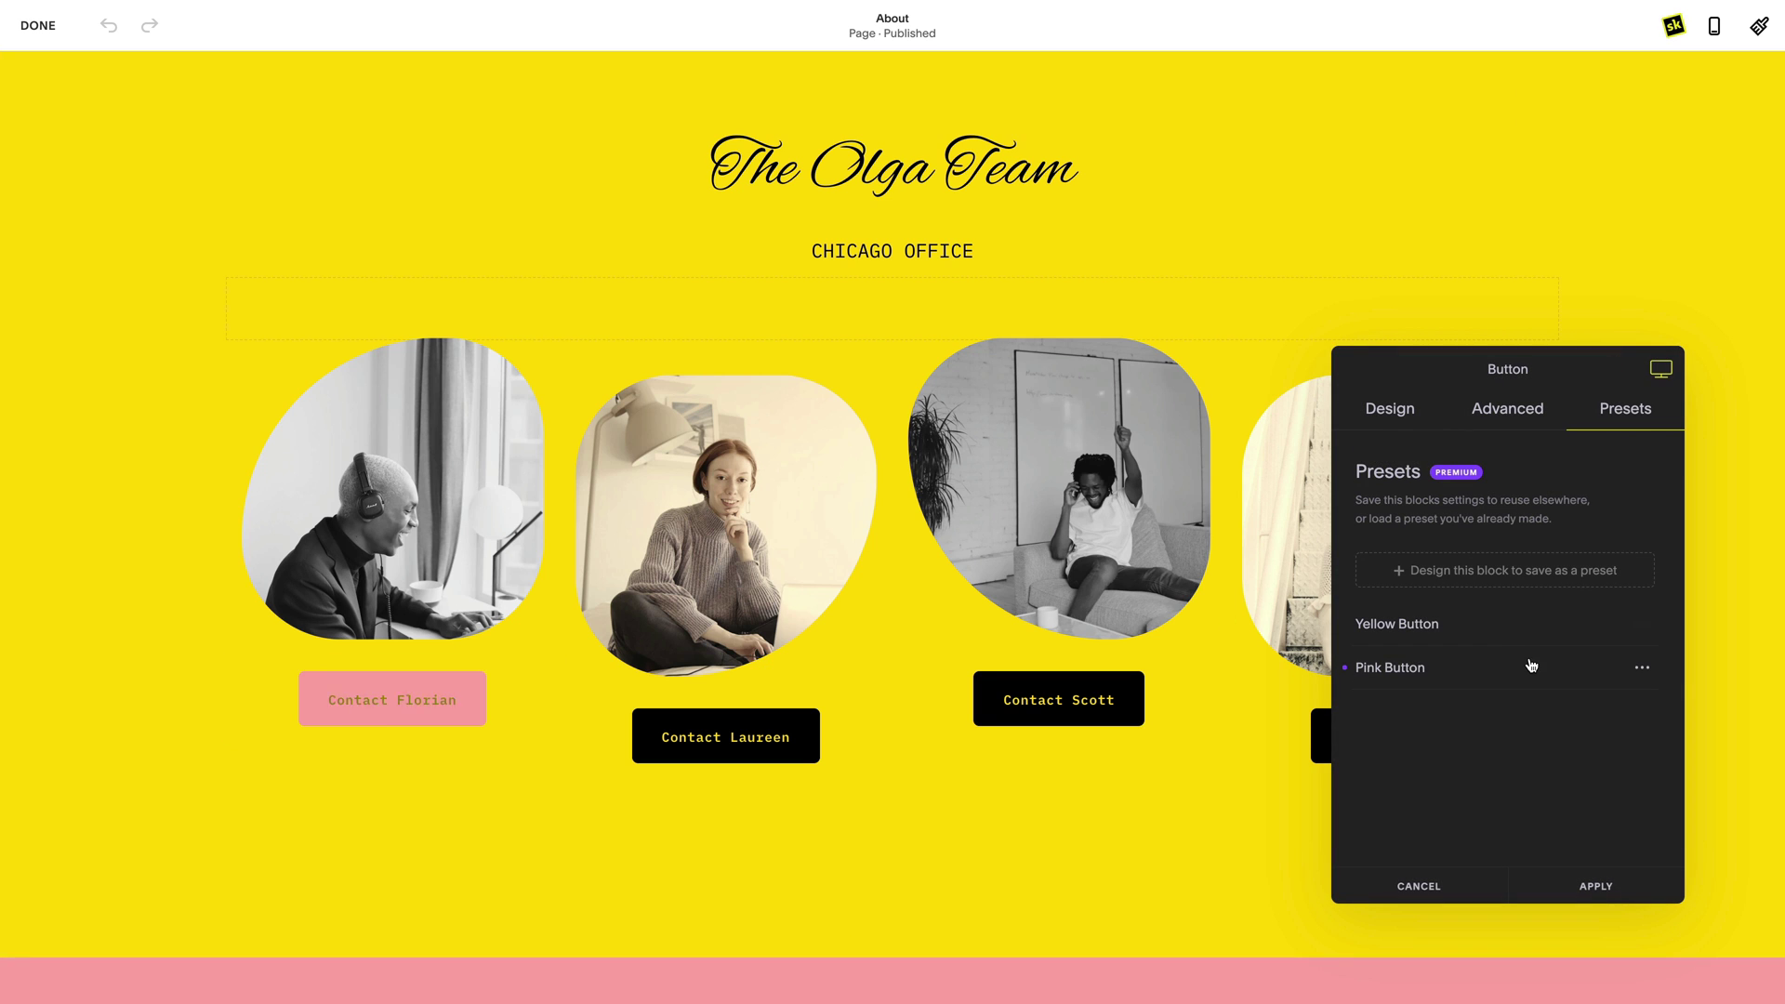
left_click(1587, 885)
double_click(1059, 699)
left_click(1637, 414)
left_click(1599, 667)
left_click(1598, 885)
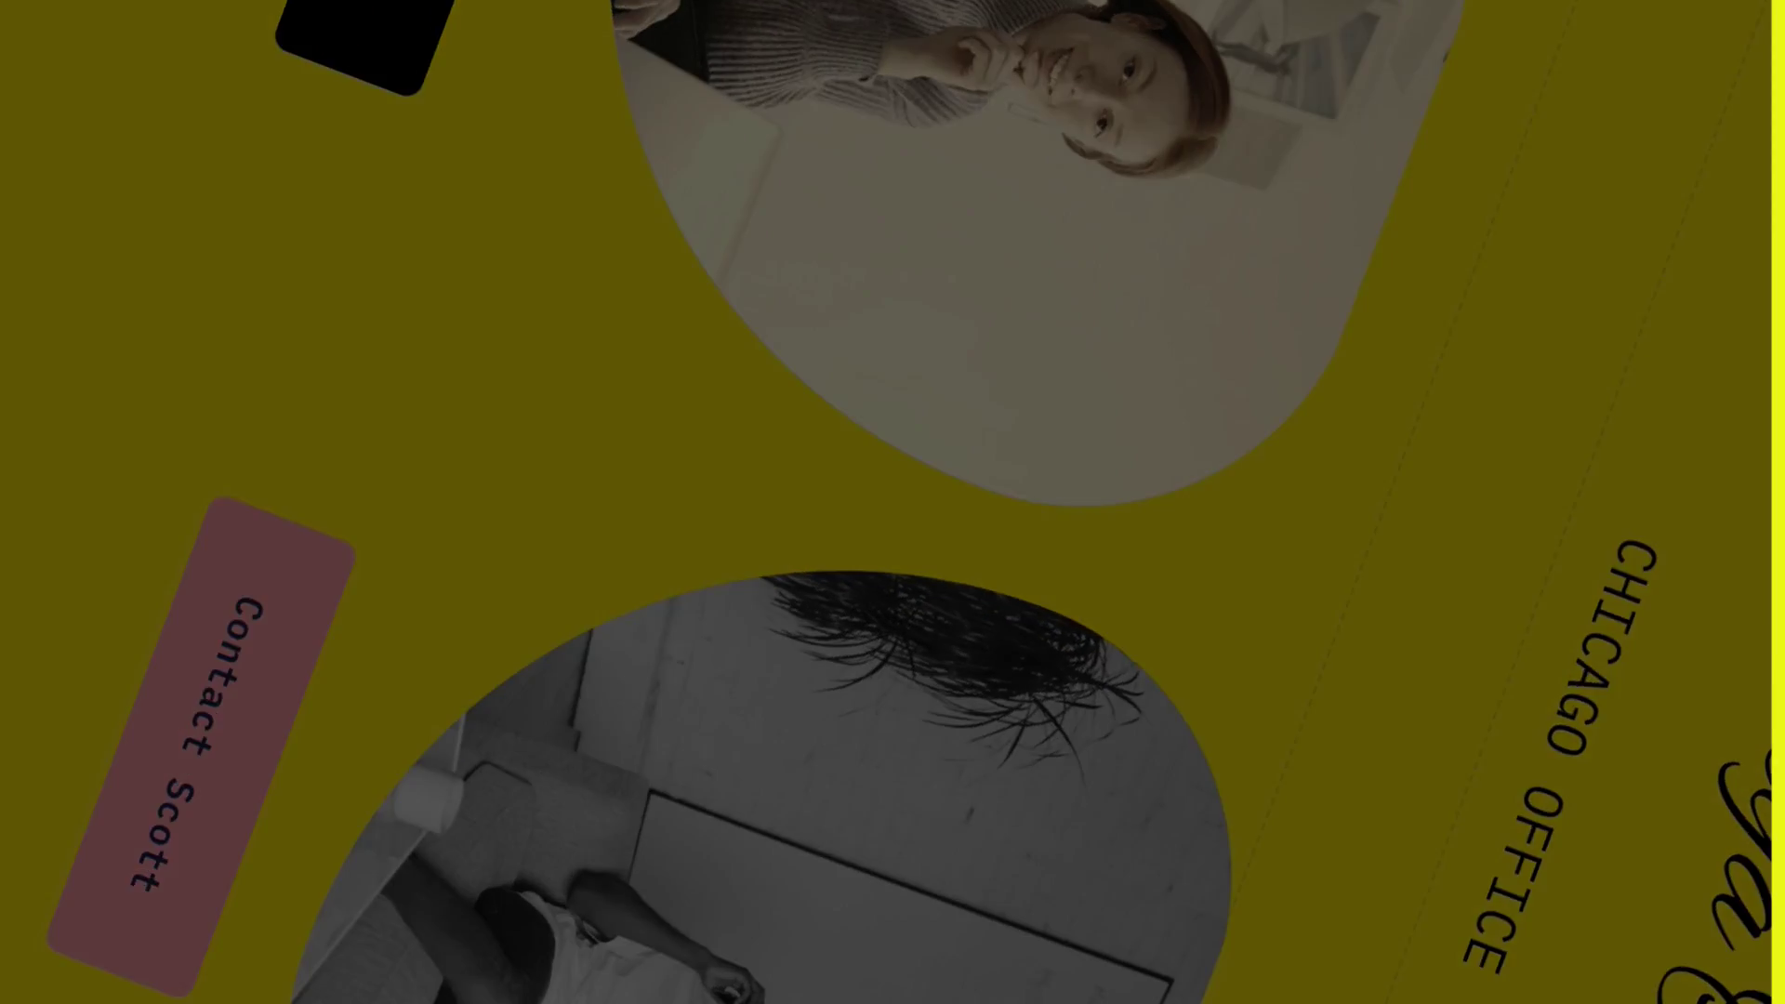